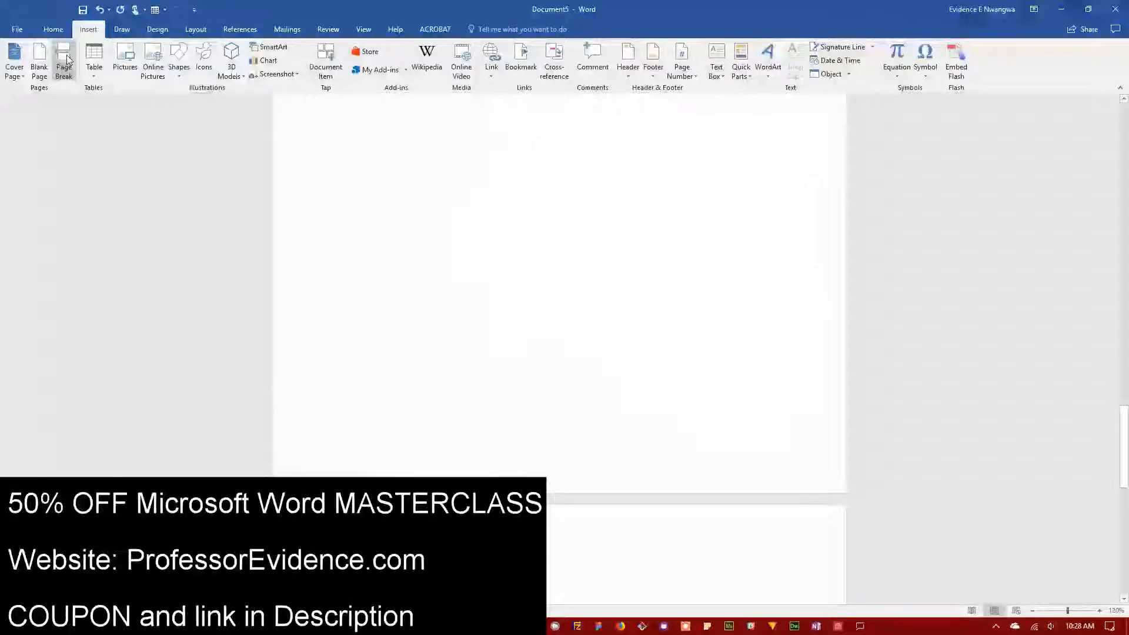
Look over the blank pages near the end of the document.
scroll(452, 448, up, 2)
scroll(457, 425, down, 12)
scroll(456, 421, down, 2)
scroll(461, 411, up, 7)
scroll(464, 406, down, 6)
scroll(470, 276, up, 7)
scroll(470, 403, down, 5)
scroll(481, 390, up, 5)
scroll(478, 388, down, 6)
scroll(497, 403, down, 2)
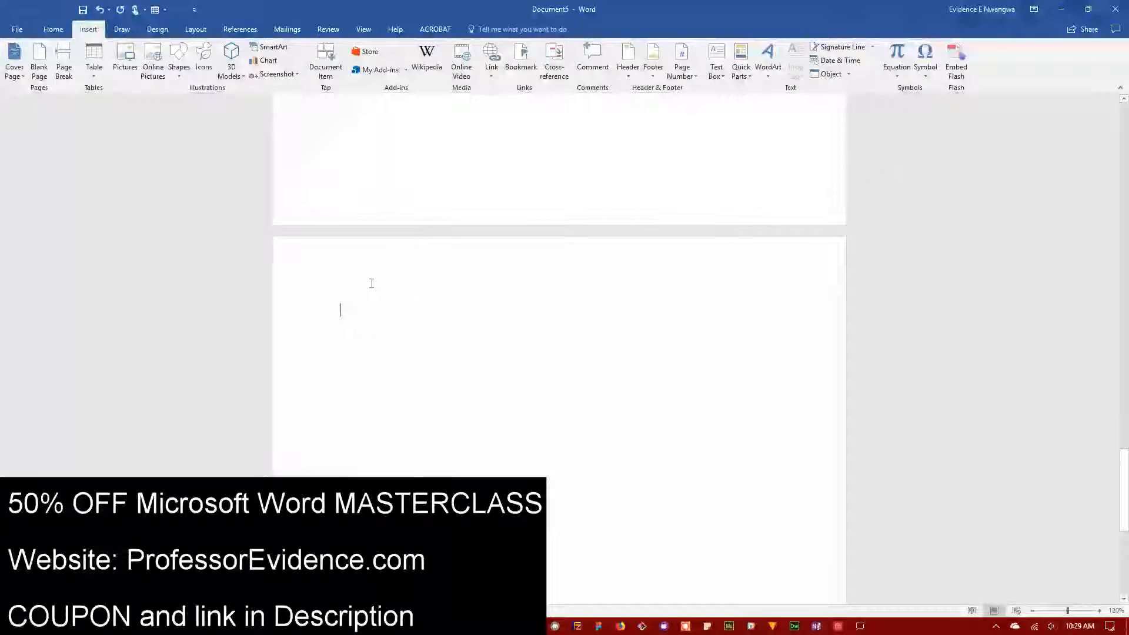
scroll(464, 393, up, 5)
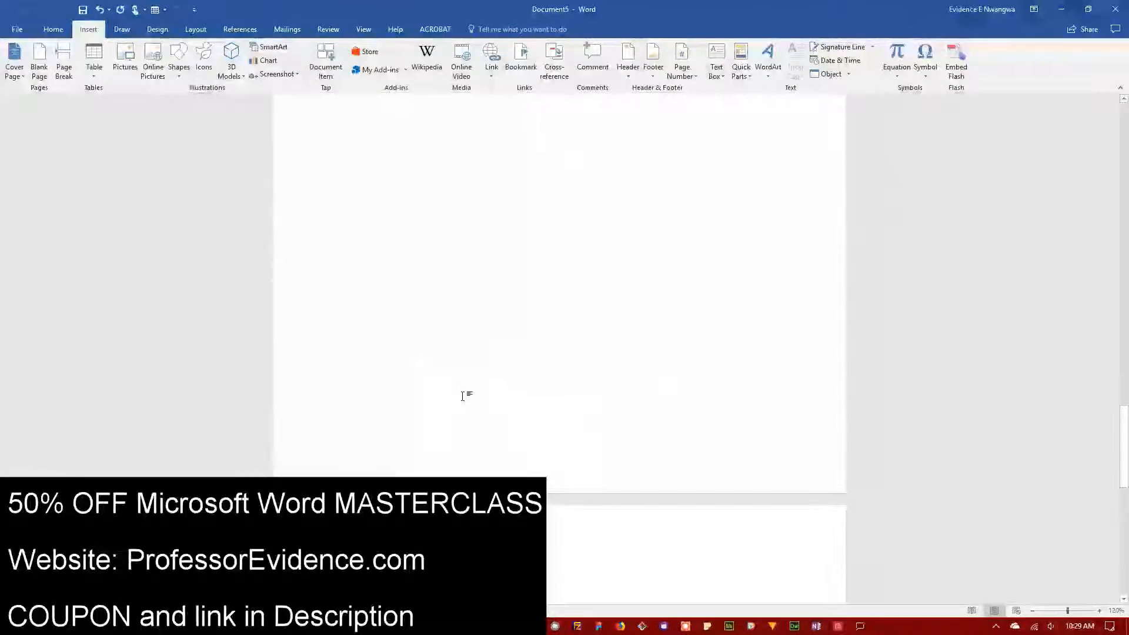
scroll(415, 327, down, 6)
scroll(529, 370, up, 3)
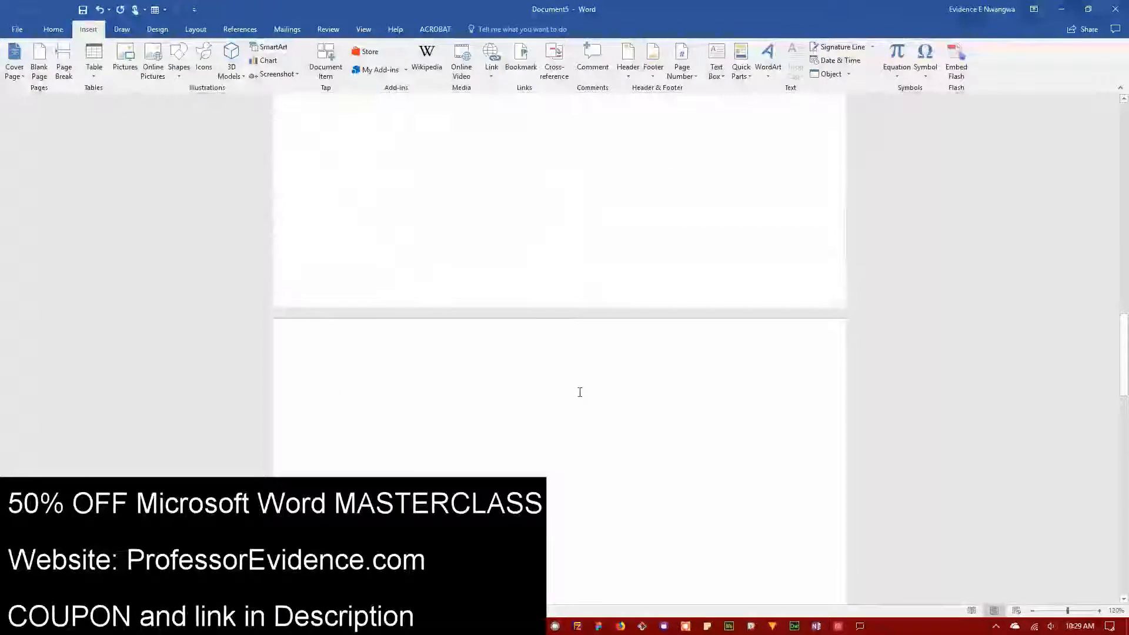
Draw a single-cell table about 4.61" wide and 2.09" high at the start of the blank page.
click(93, 69)
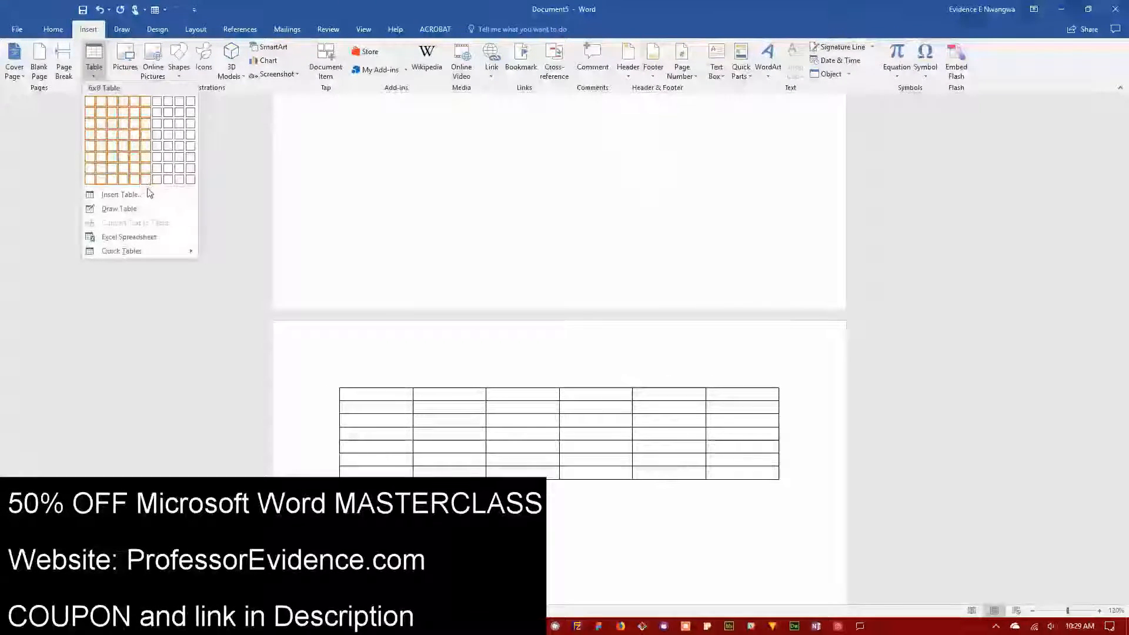
click(123, 210)
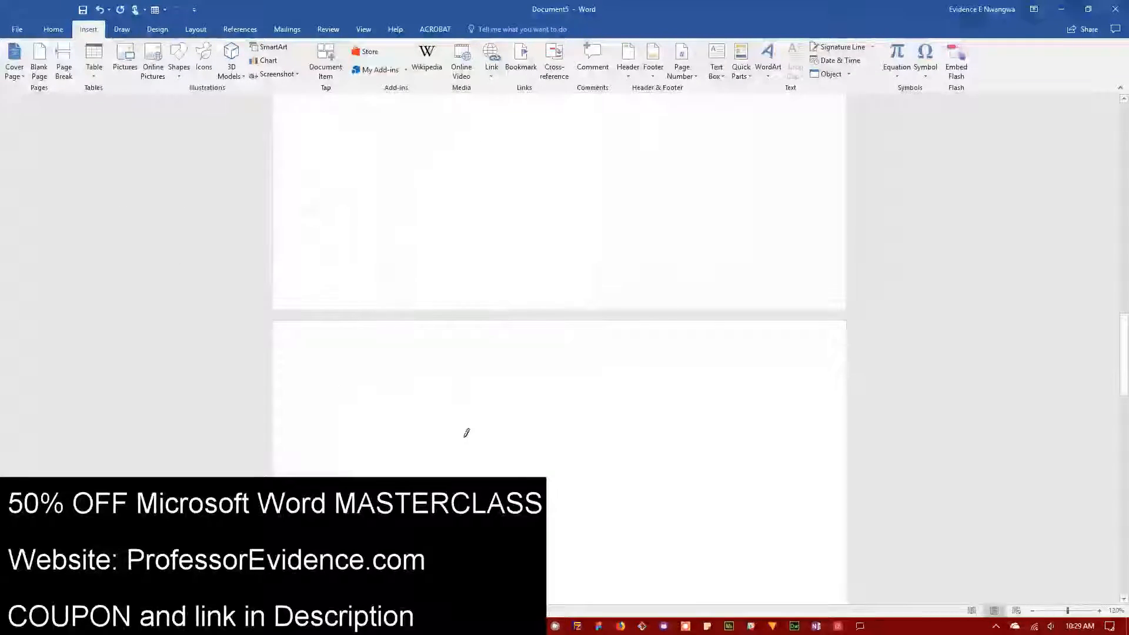
scroll(412, 376, down, 2)
drag(337, 281, 447, 353)
drag(616, 418, 649, 422)
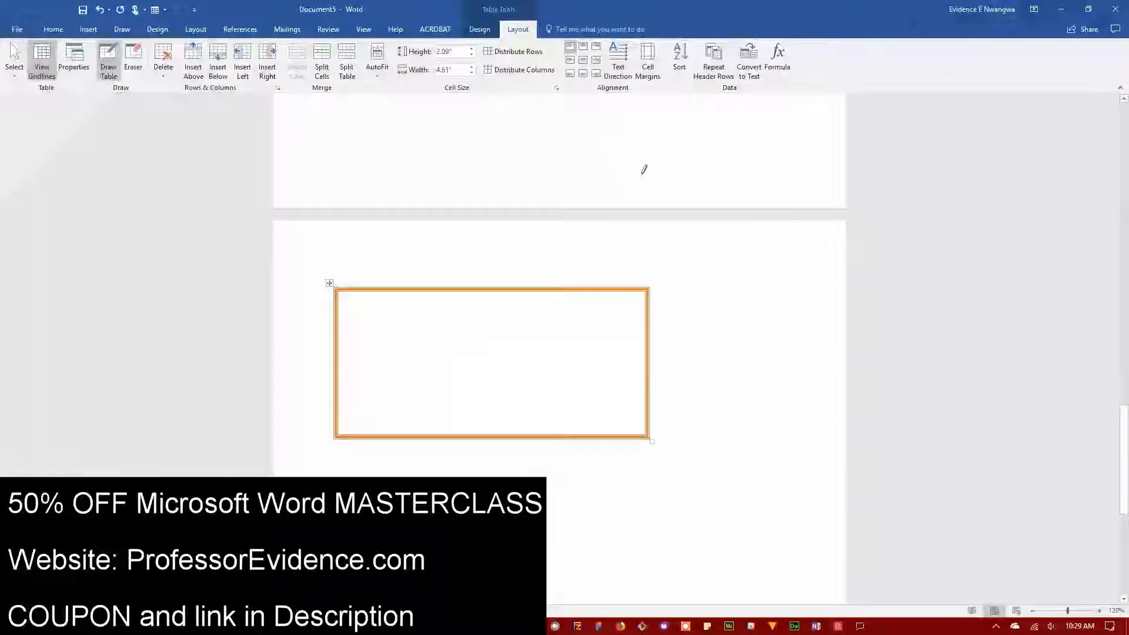
Add two columns and two rows to the drawn table, making it a 3 by 3 grid.
click(265, 66)
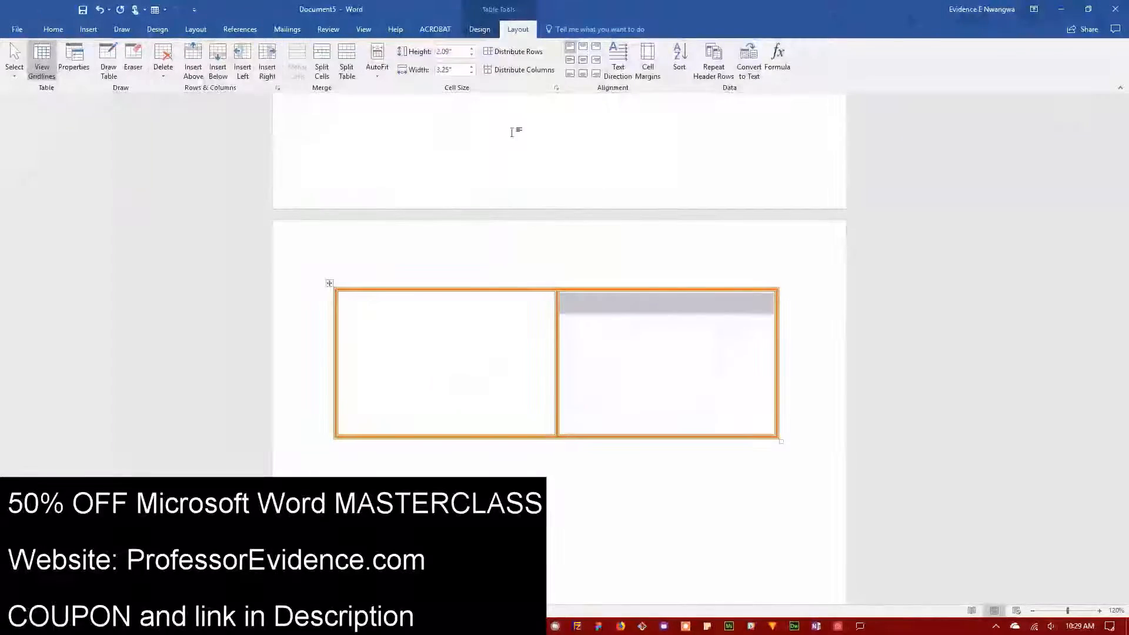
click(242, 64)
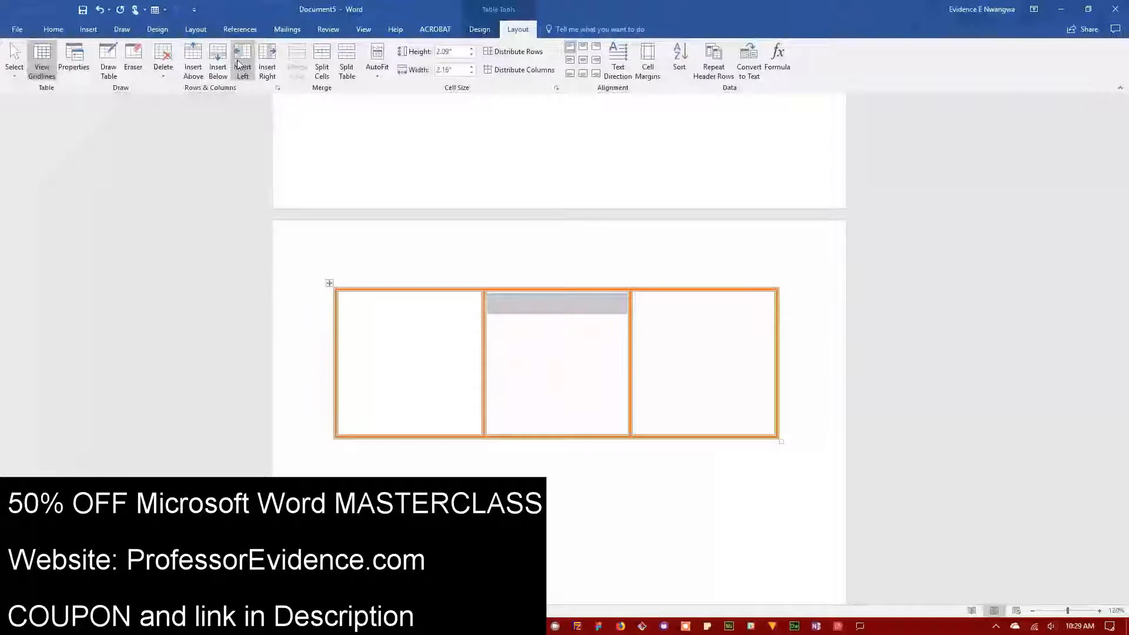
click(217, 63)
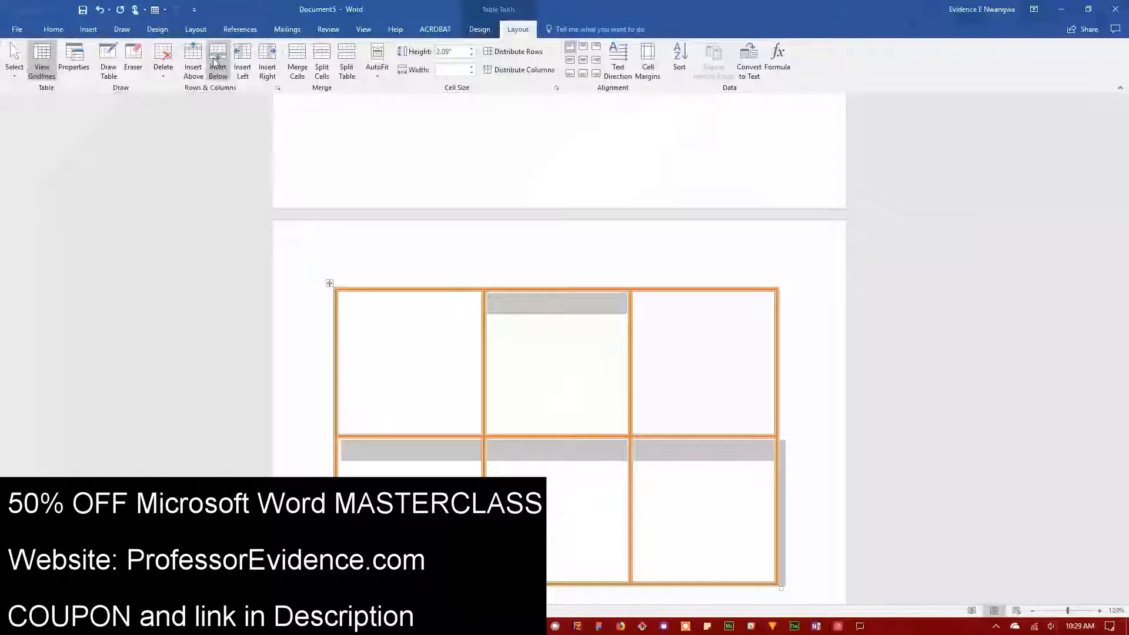
click(196, 62)
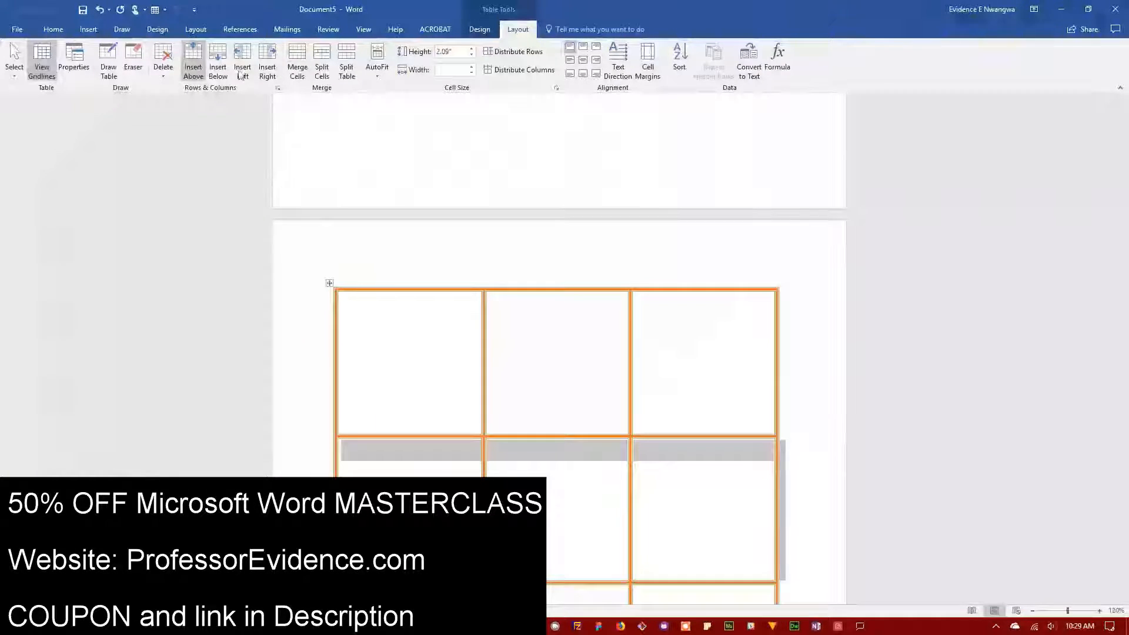
scroll(535, 270, down, 5)
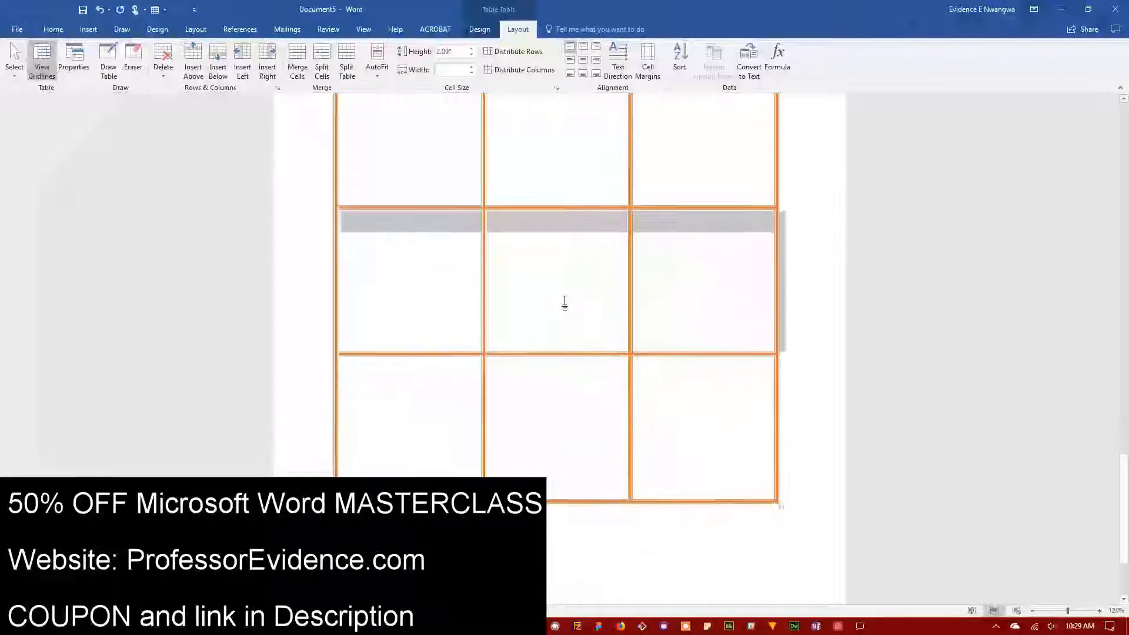
scroll(534, 227, up, 4)
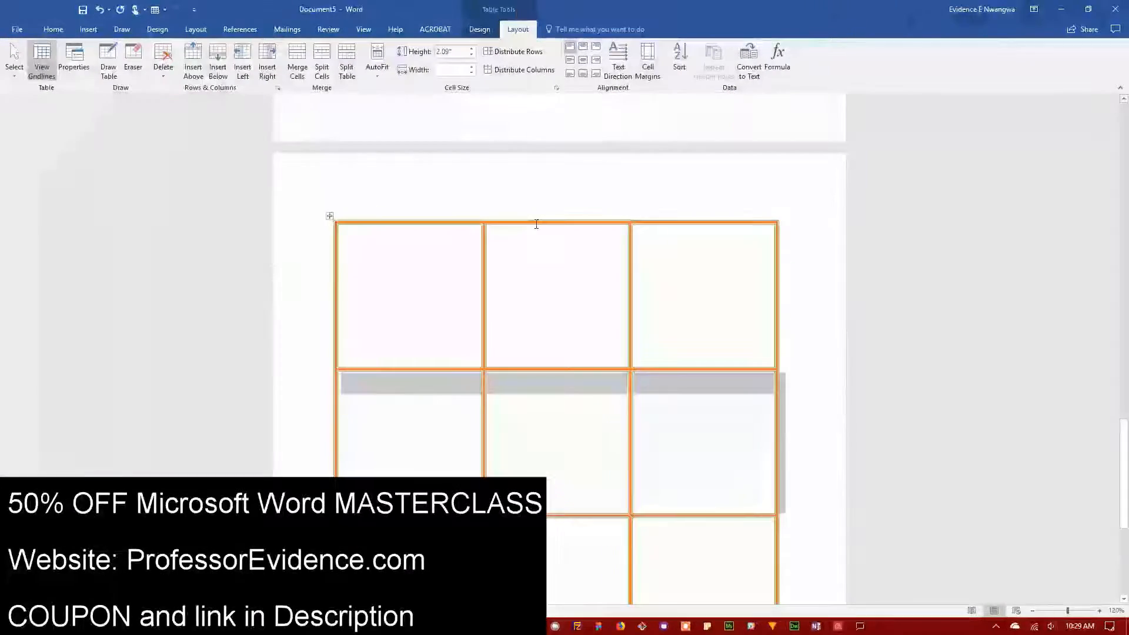
Select the whole drawn table and remove it by deleting its cells with the Delete entire row option.
click(329, 216)
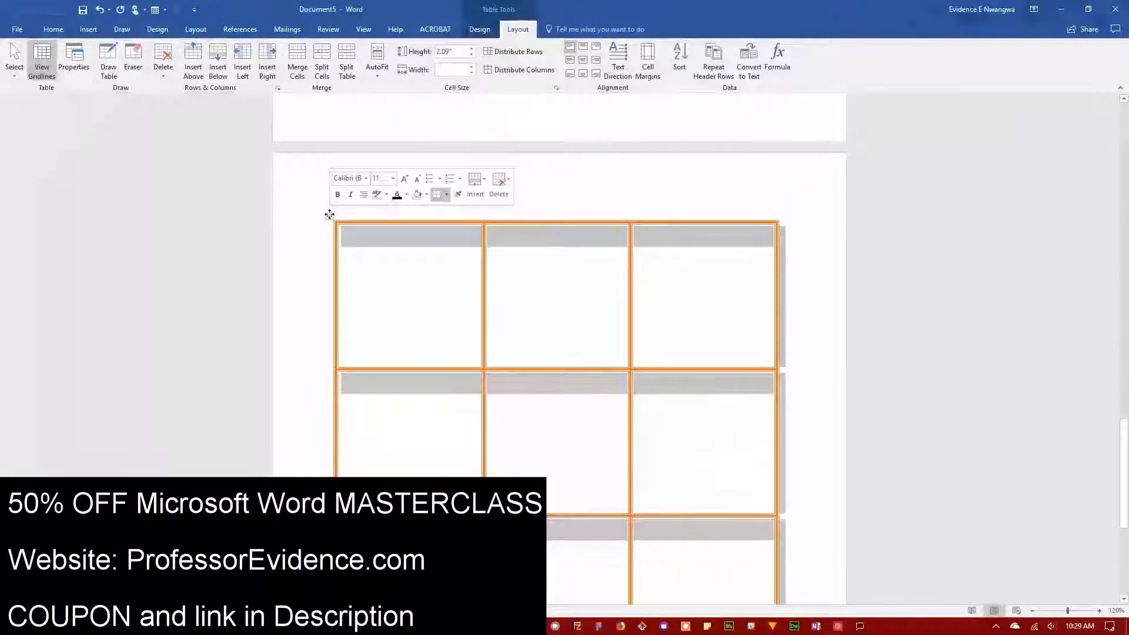
click(329, 217)
click(329, 216)
click(330, 216)
click(329, 216)
click(329, 216)
click(329, 216)
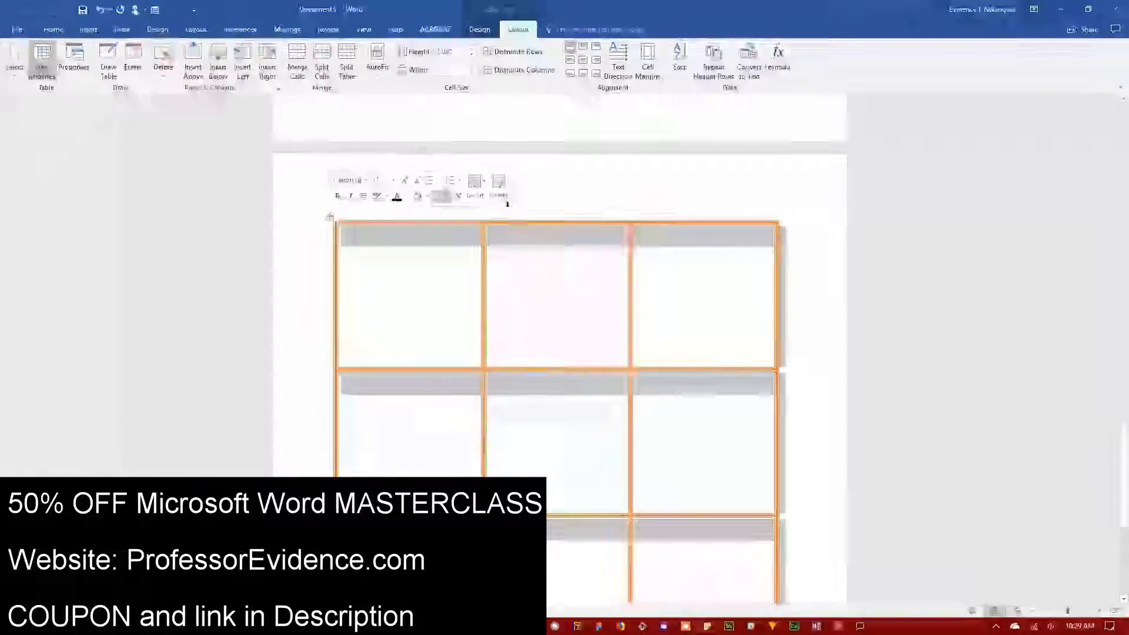
click(501, 183)
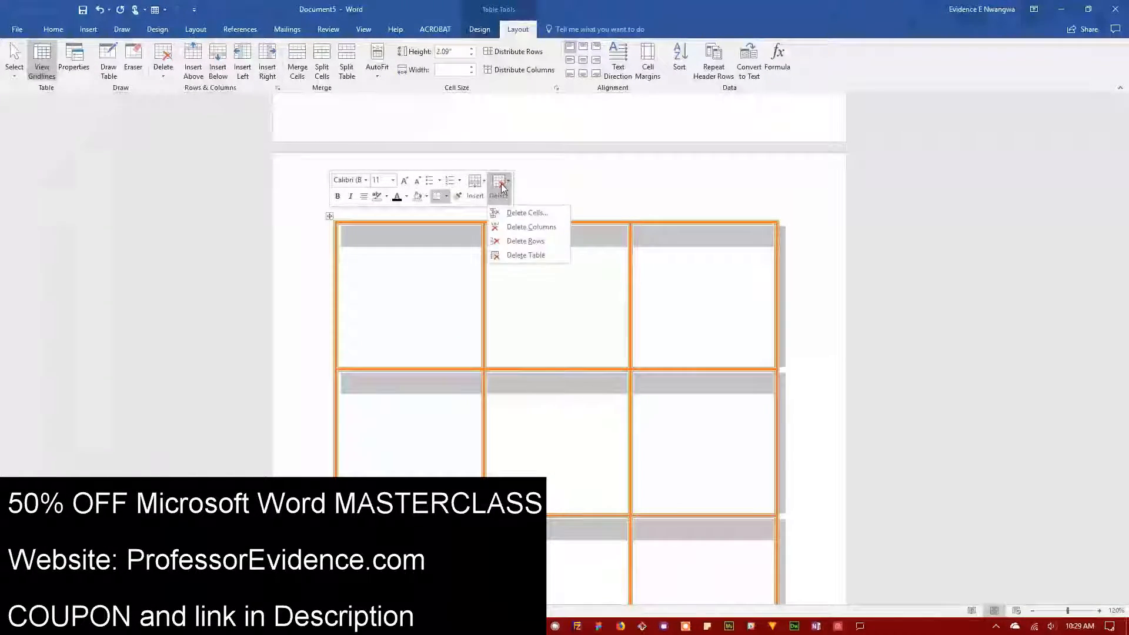
click(515, 214)
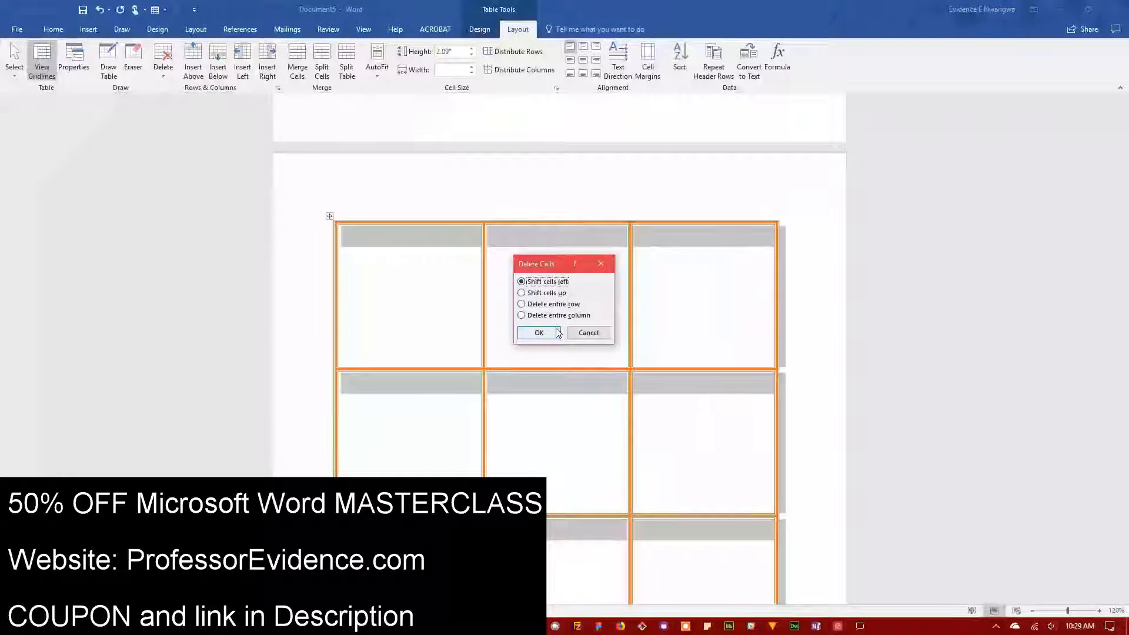
click(522, 304)
click(545, 335)
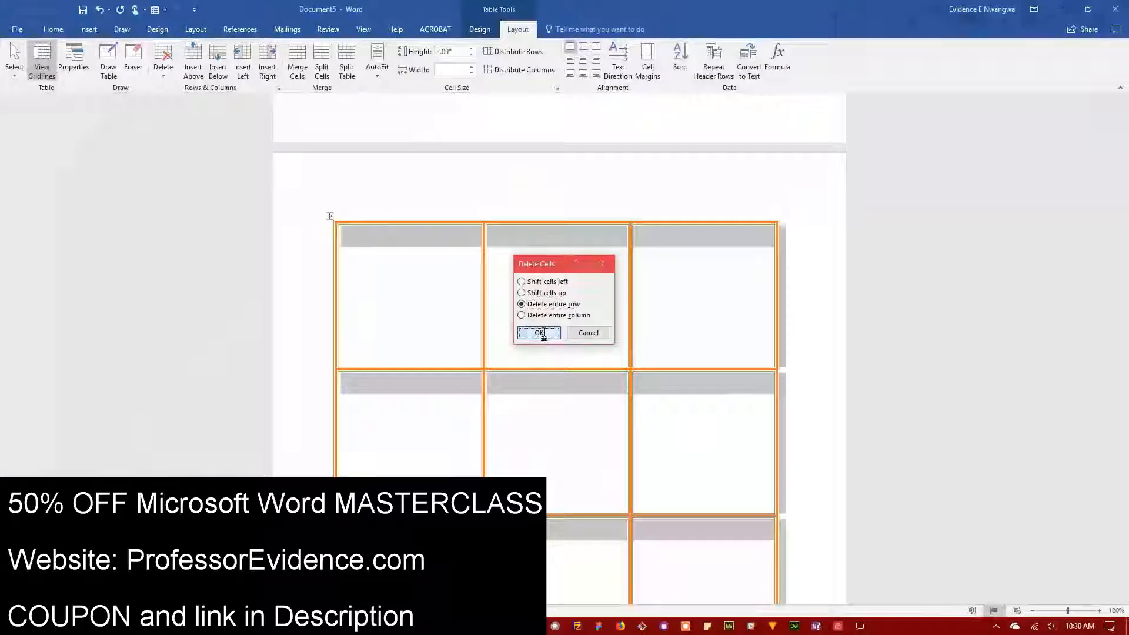
Insert a table with 5 columns, 2 rows and fixed Auto column width on the blank page.
scroll(463, 295, up, 5)
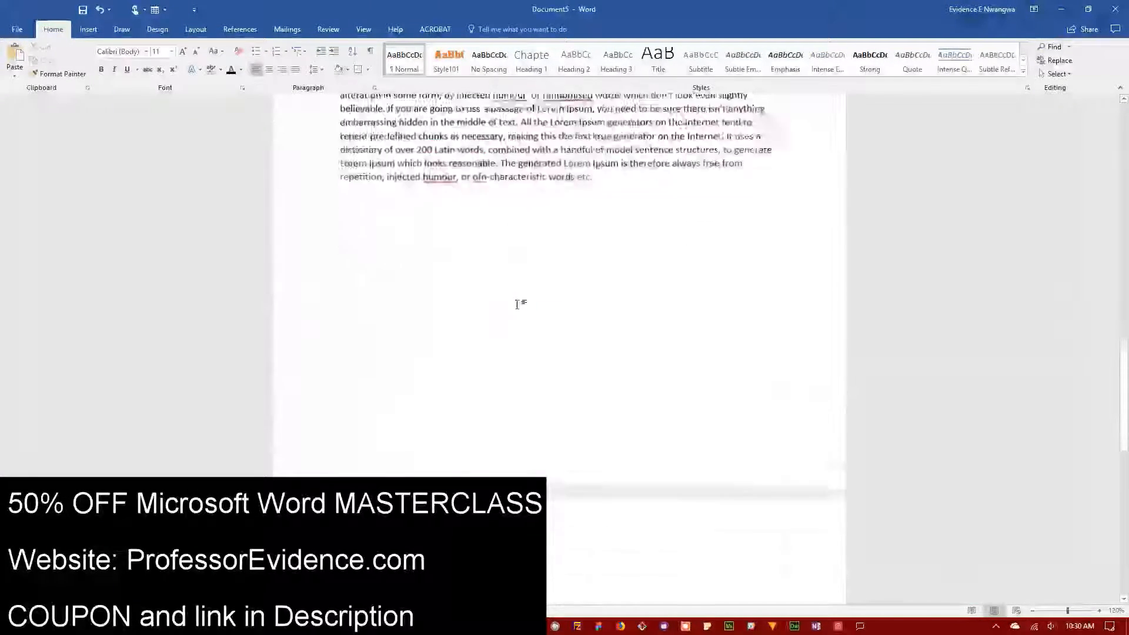
scroll(520, 305, down, 3)
click(88, 30)
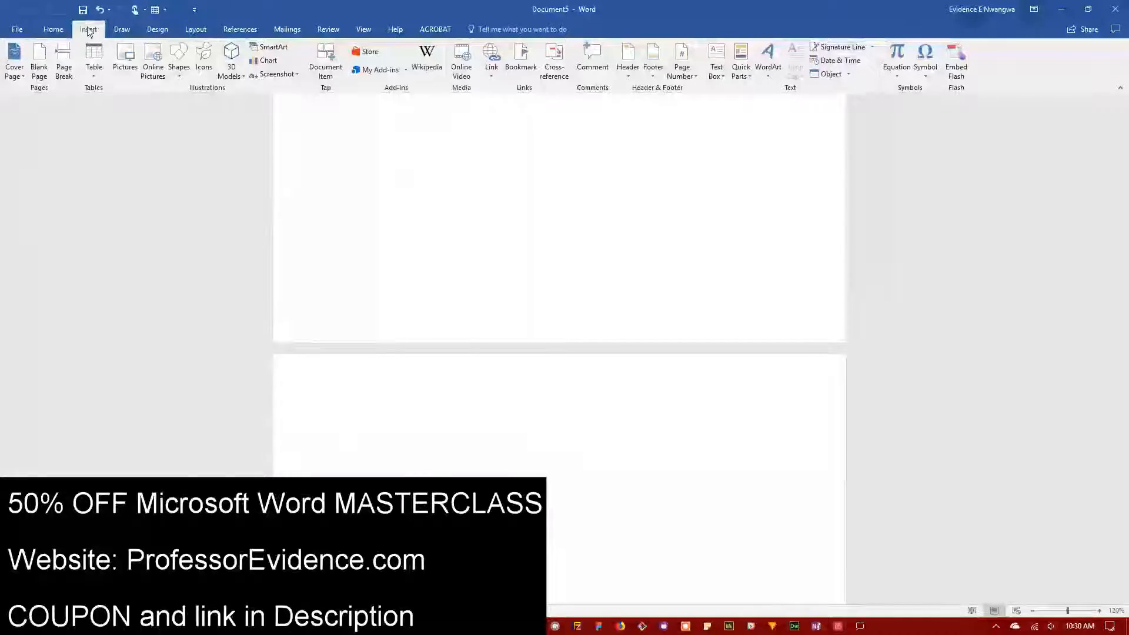
click(92, 79)
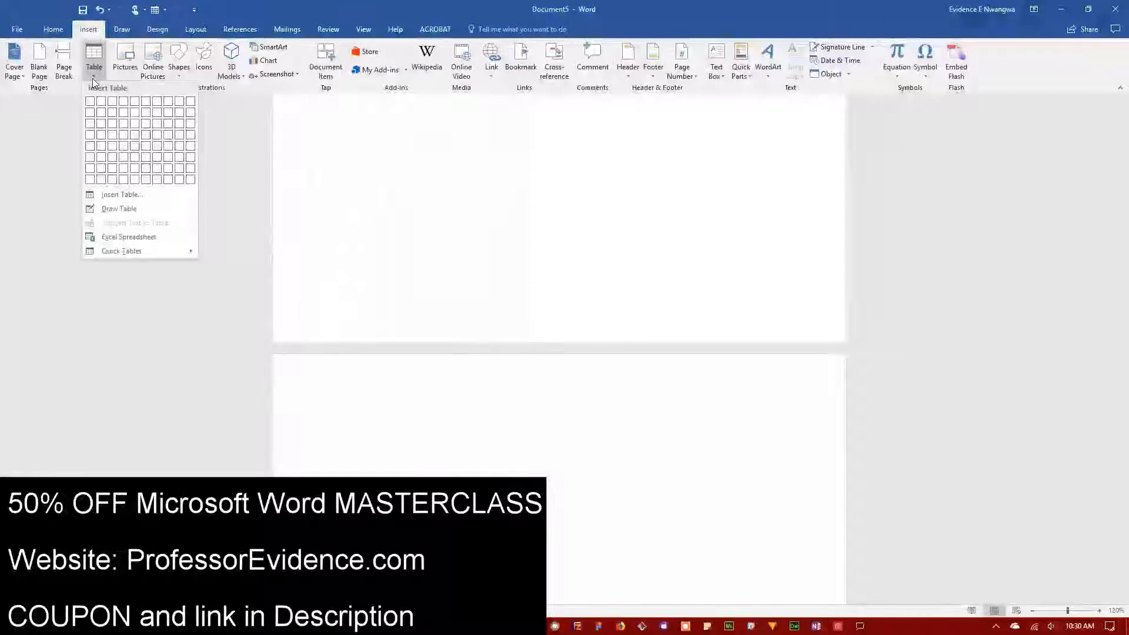
click(114, 197)
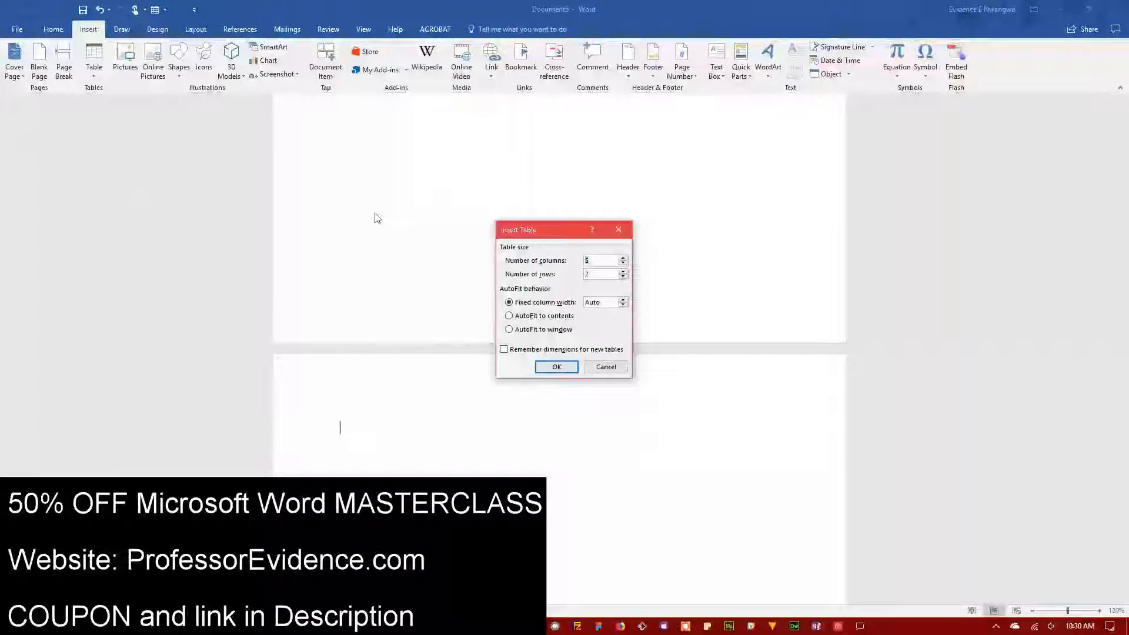
click(608, 274)
click(569, 367)
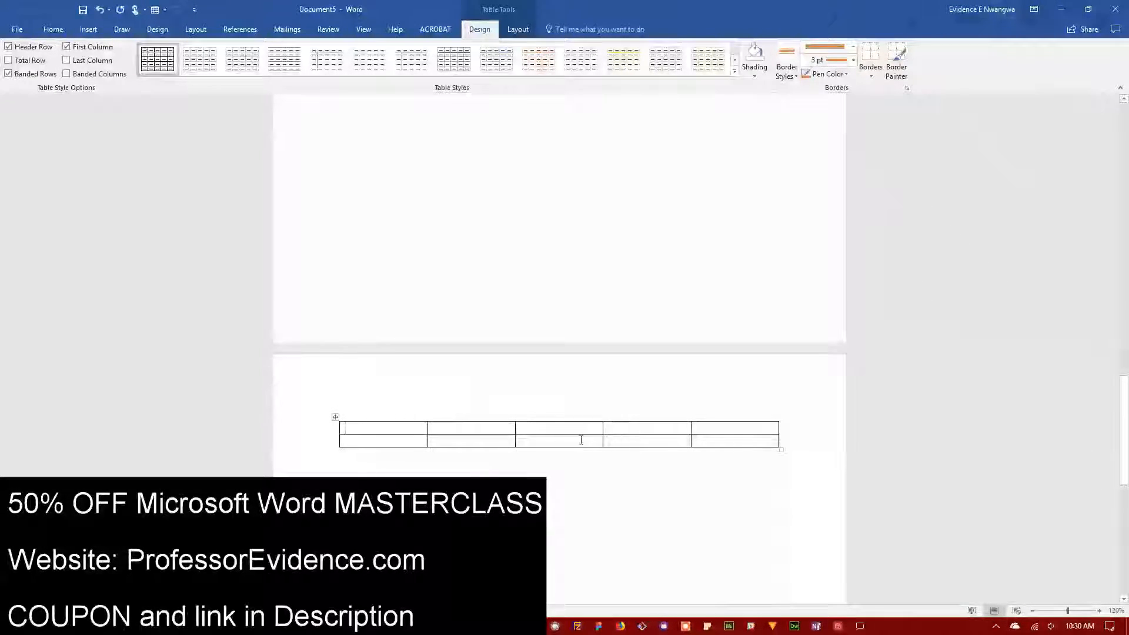
Insert another table of 5 columns and 2 rows directly beneath the existing one, using AutoFit to contents.
double_click(344, 459)
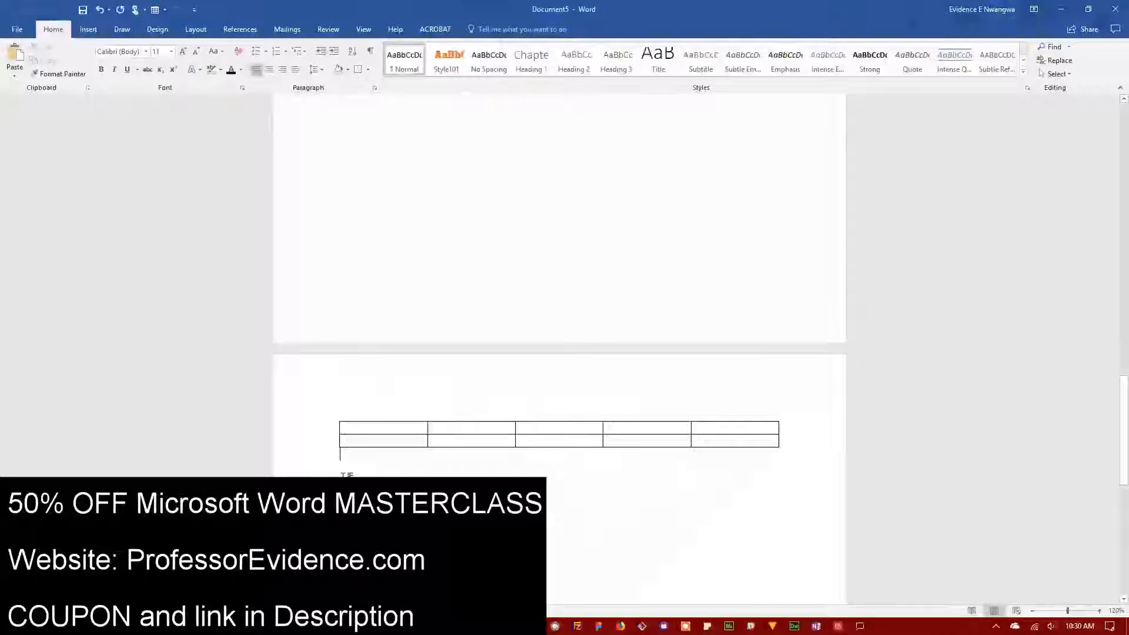
click(88, 29)
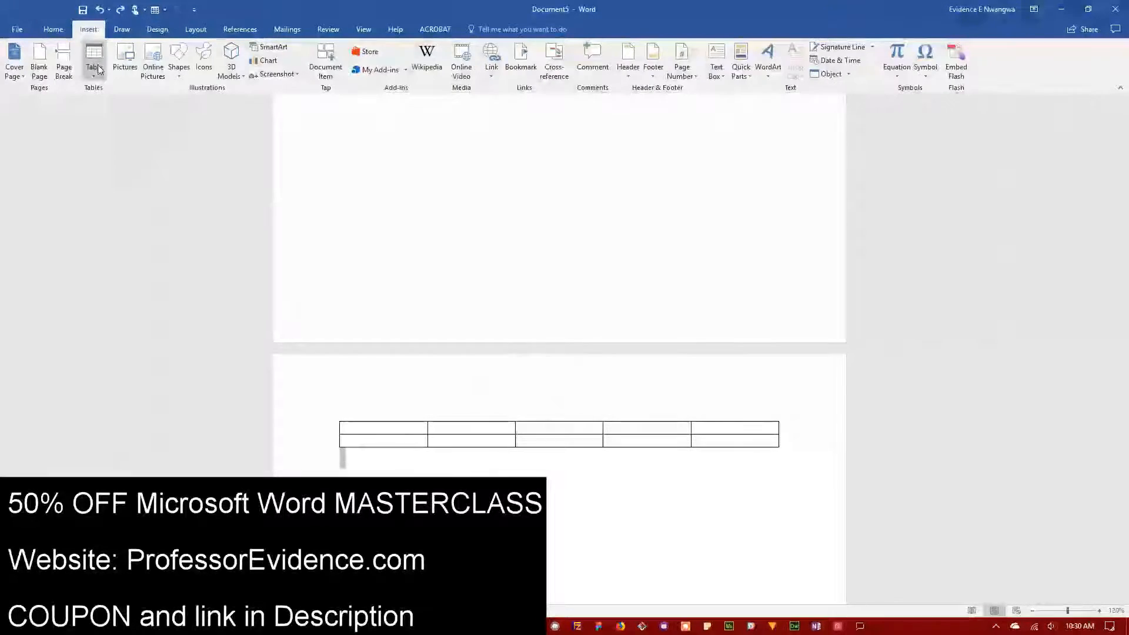
click(94, 59)
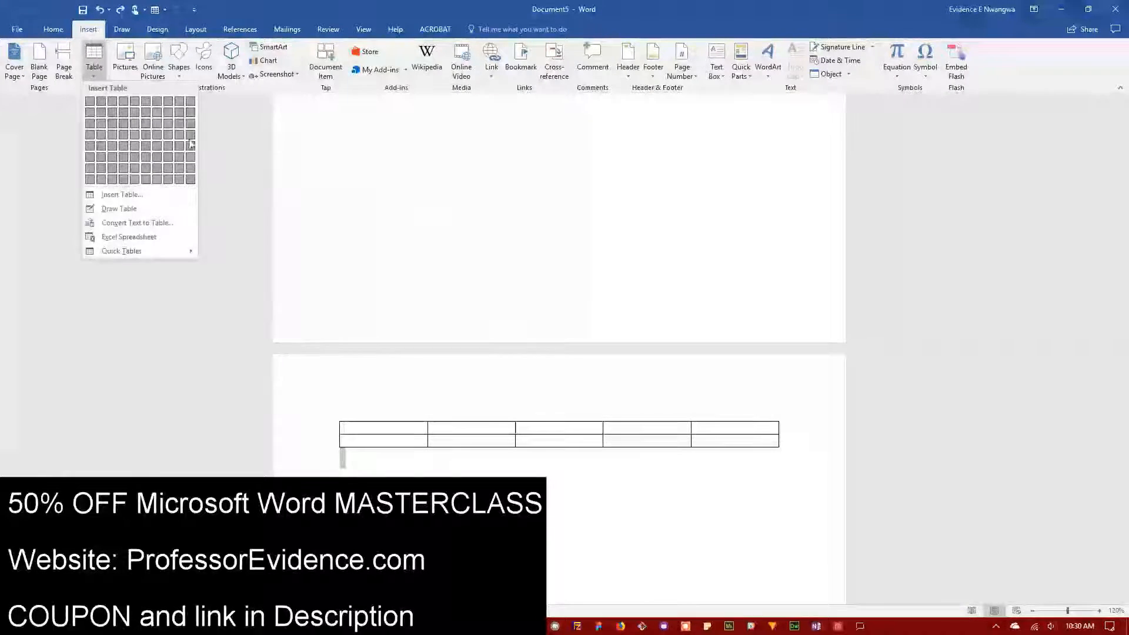
click(151, 201)
click(540, 319)
click(547, 368)
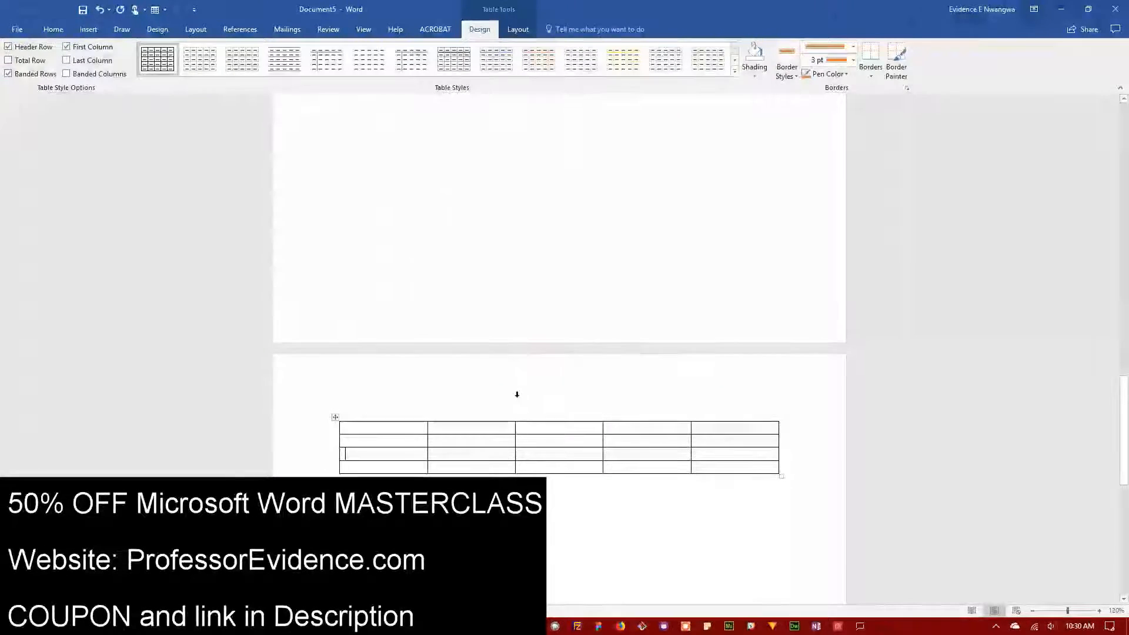
Add an empty line below the table and insert a separate 5-column, 2-row table with AutoFit to contents.
scroll(504, 388, down, 1)
click(341, 449)
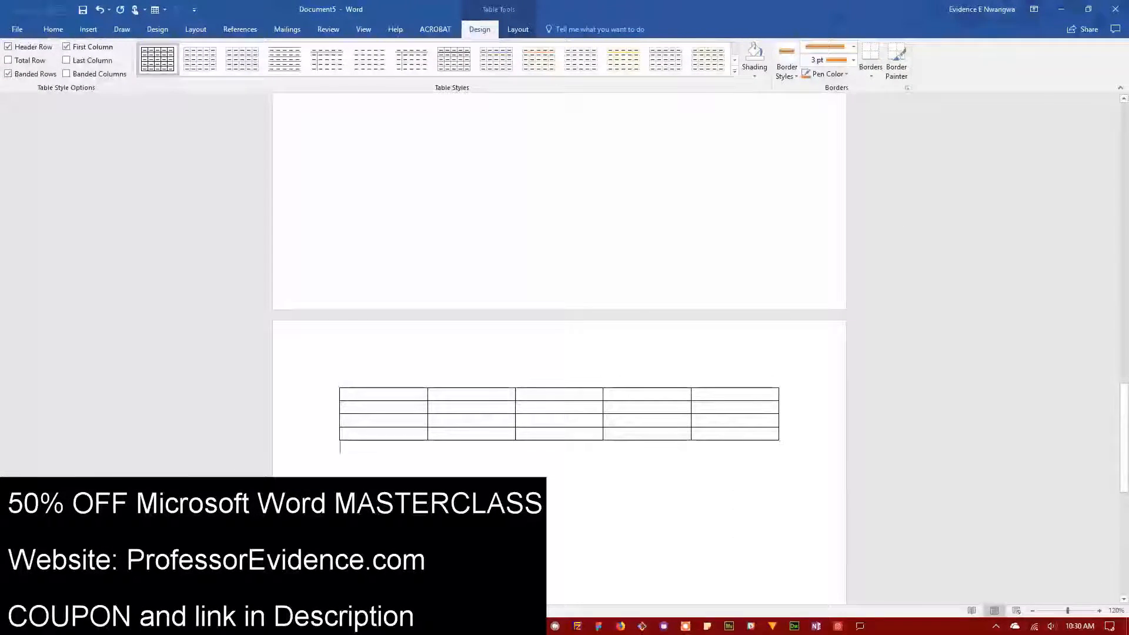
key(Return)
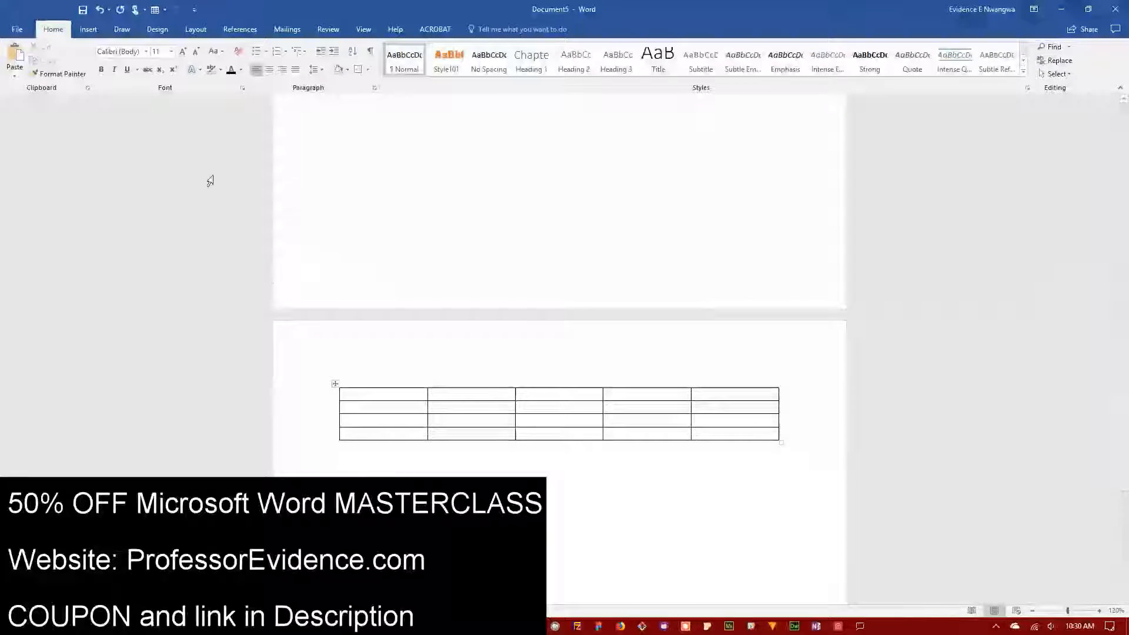
click(88, 28)
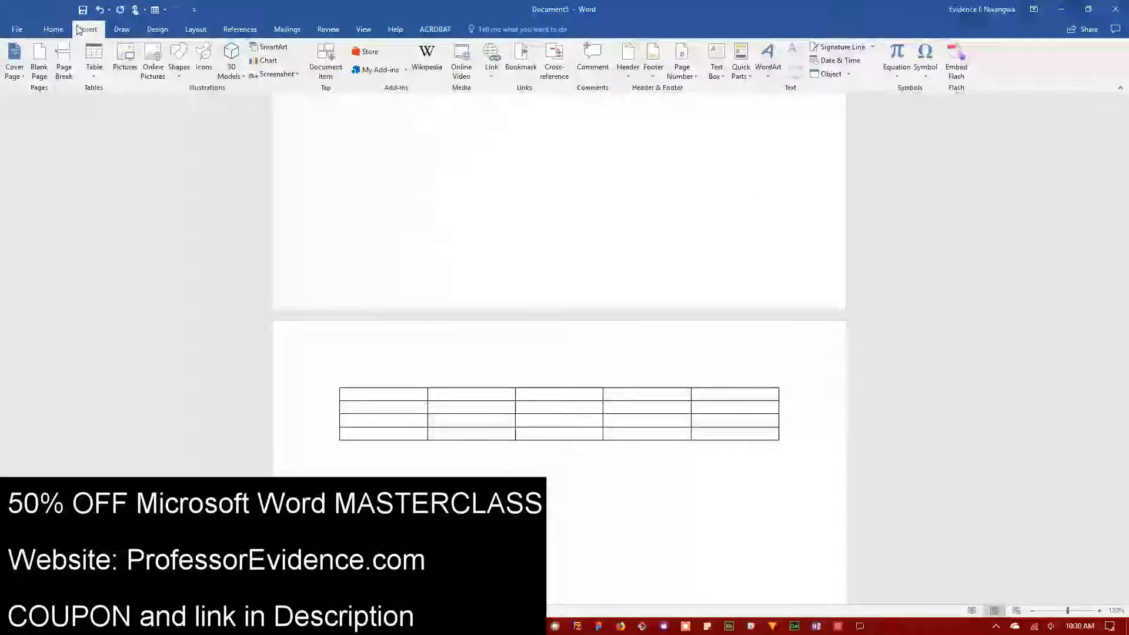
click(96, 59)
click(125, 196)
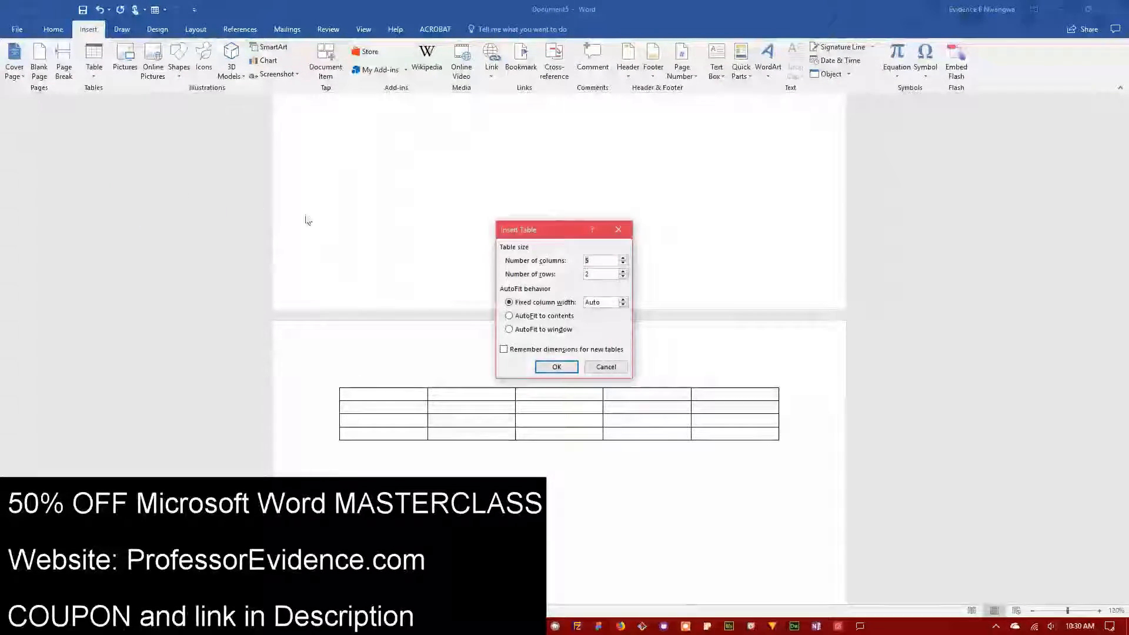
click(509, 316)
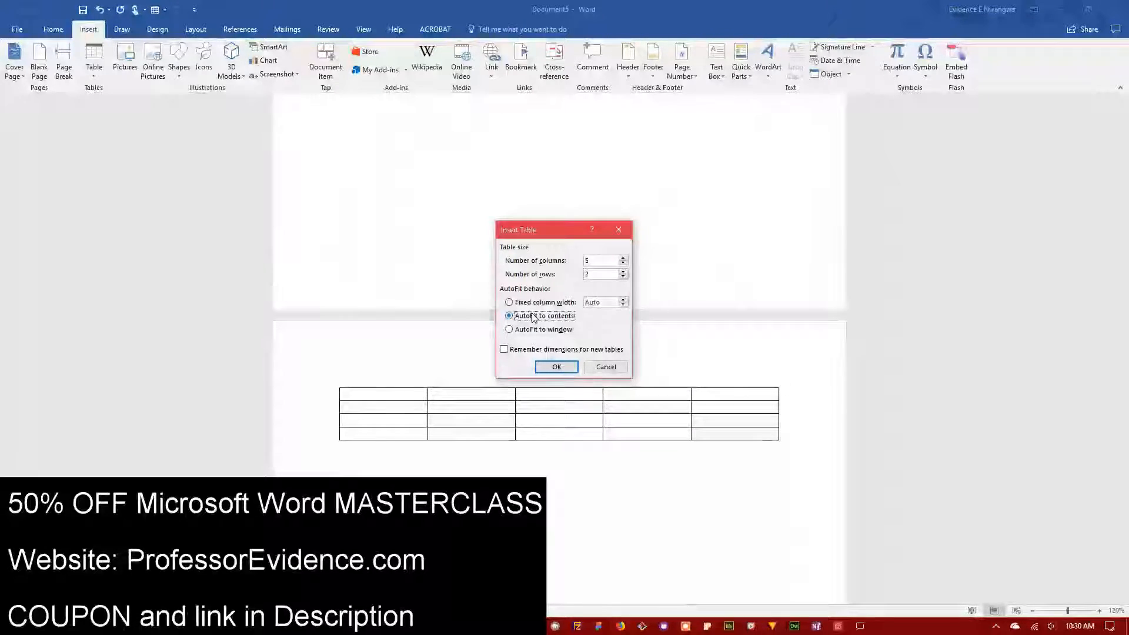
click(556, 367)
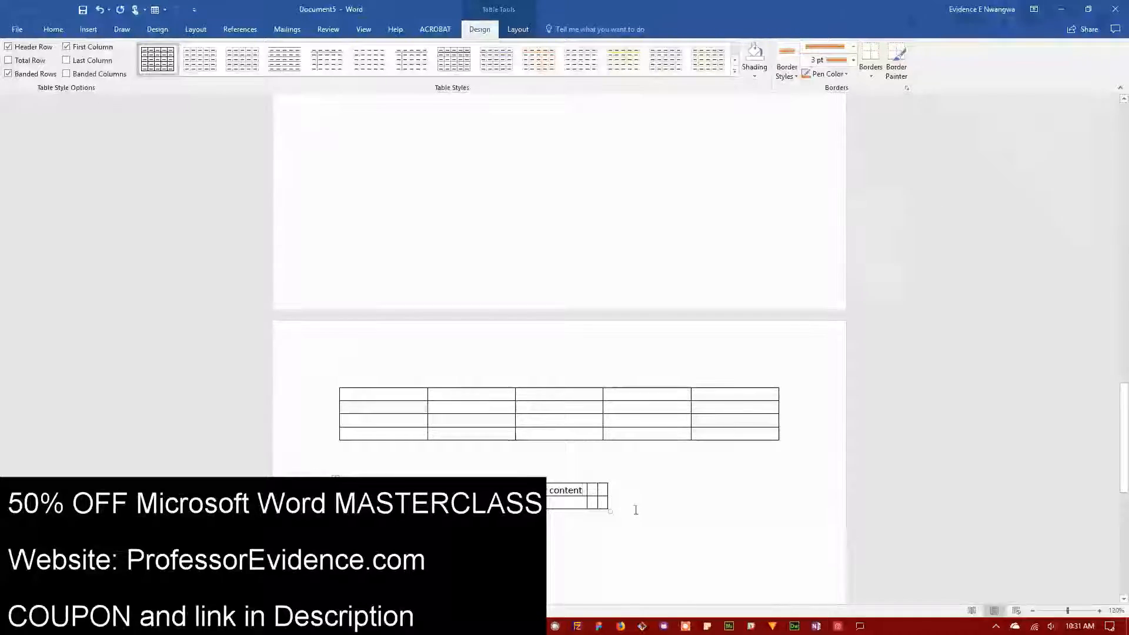
Insert a table with 5 columns and 2 rows below the content-fitted table, using AutoFit to window.
click(424, 532)
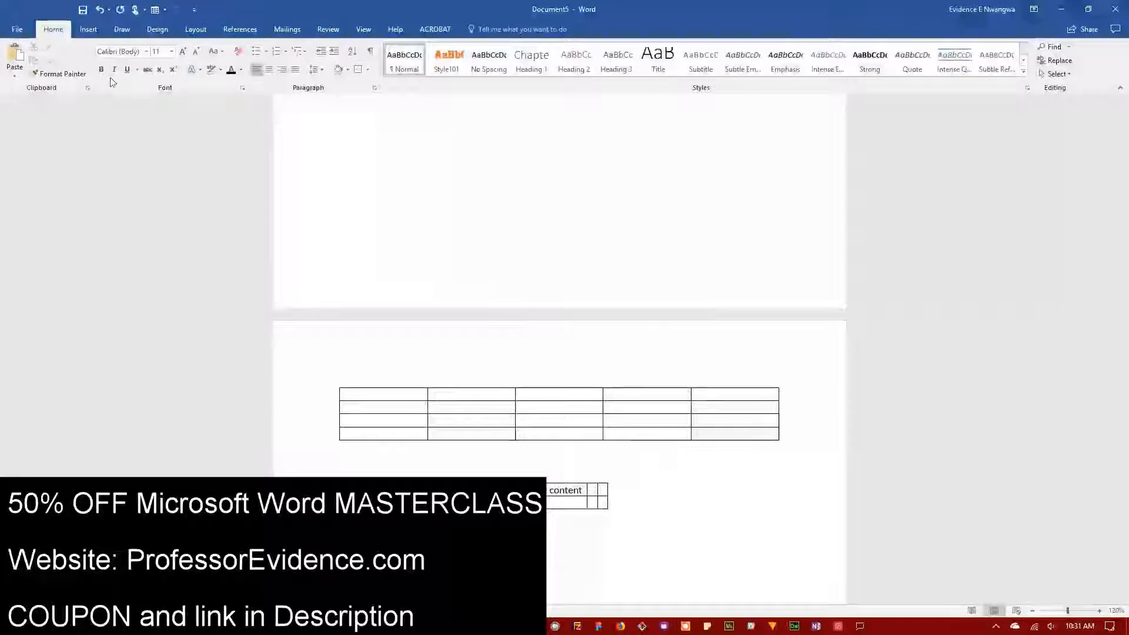
click(89, 29)
click(89, 70)
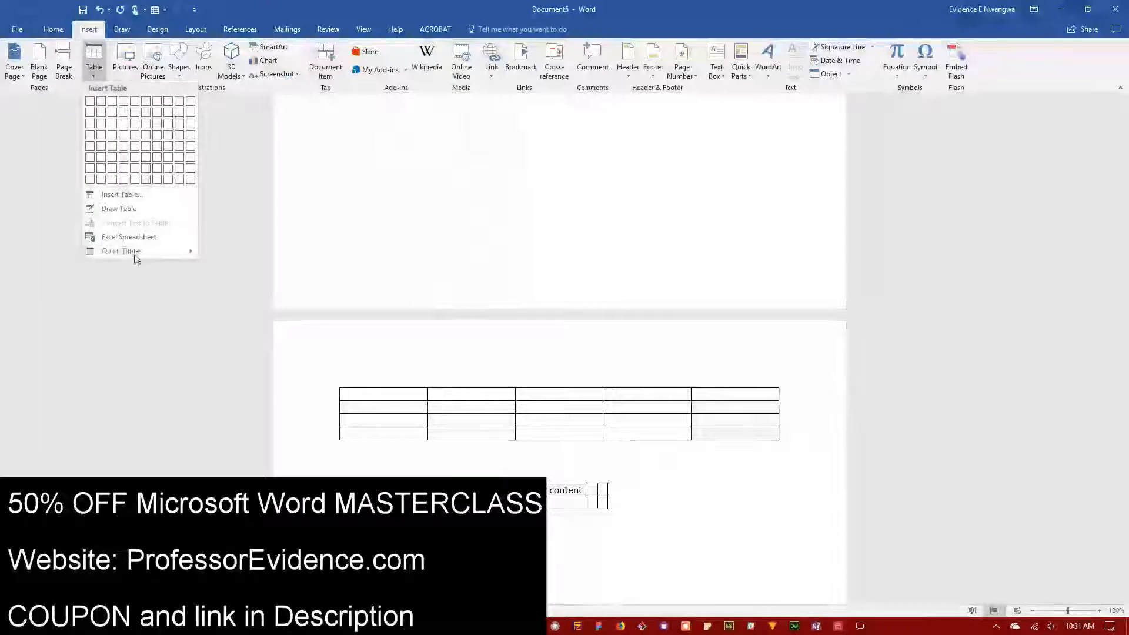
click(138, 195)
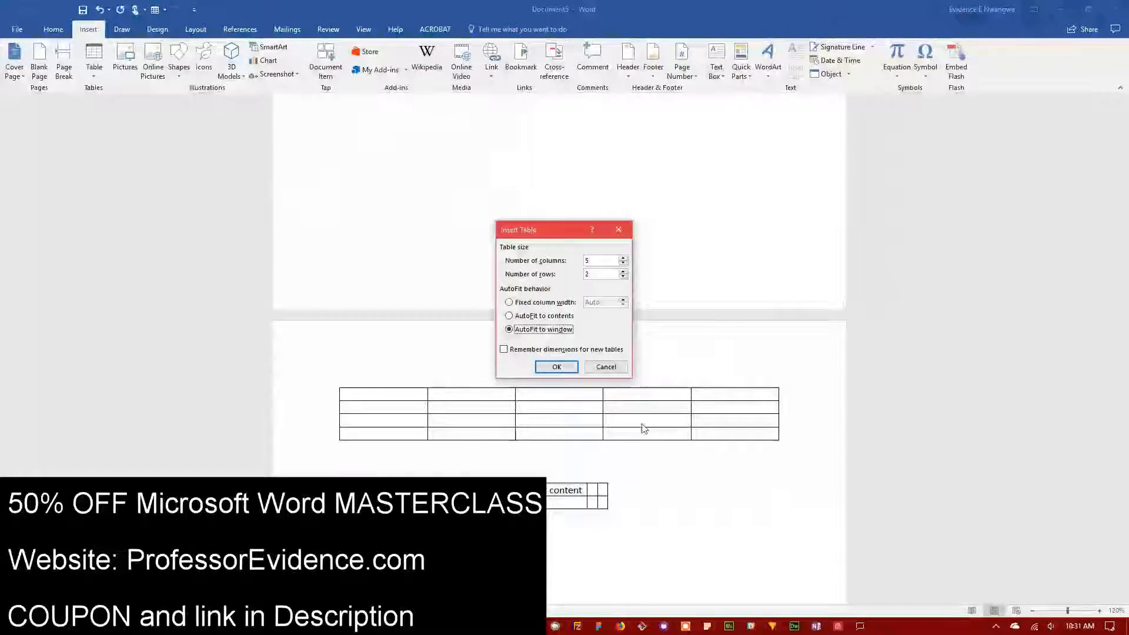
click(556, 366)
scroll(693, 324, down, 5)
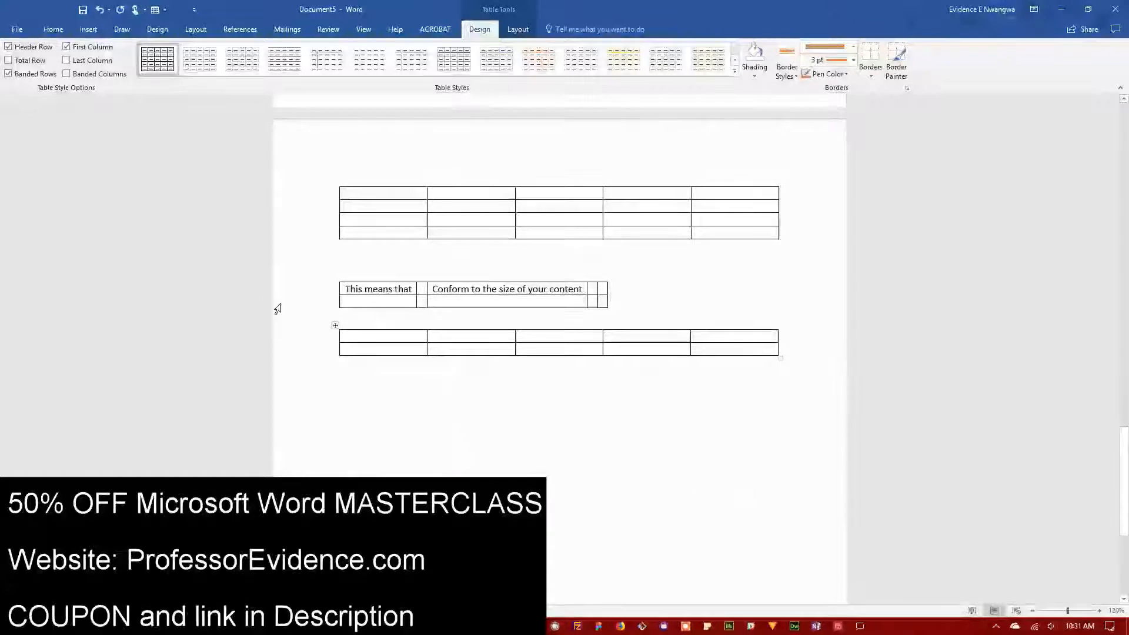
Select the whole window-fitted table and remove it by deleting its cells with the Delete entire row option.
click(337, 325)
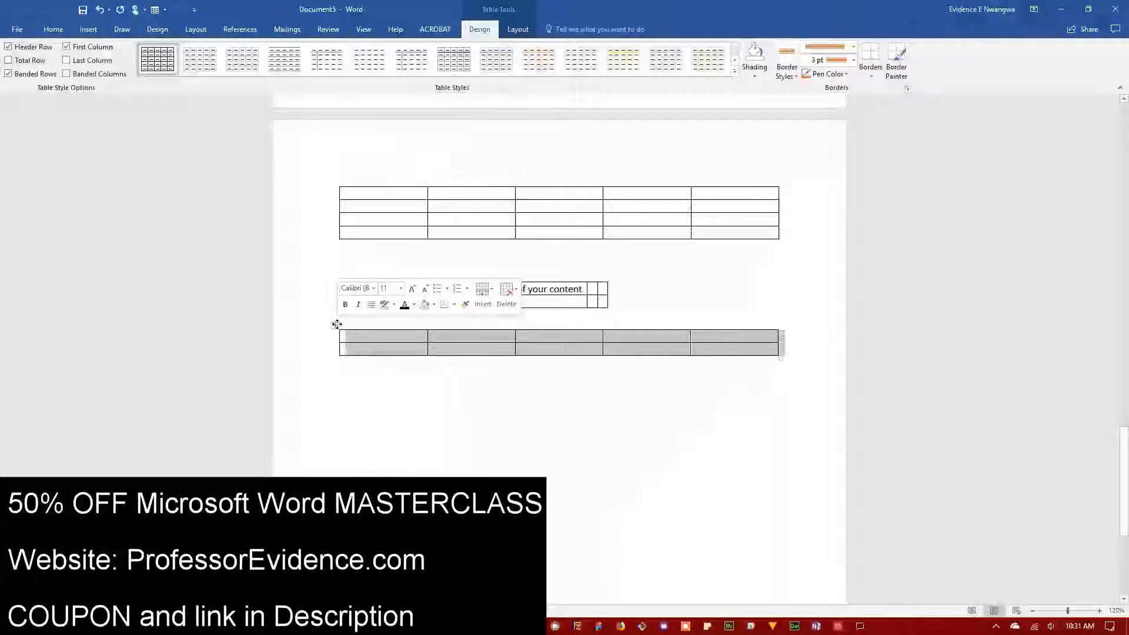
click(337, 325)
click(337, 324)
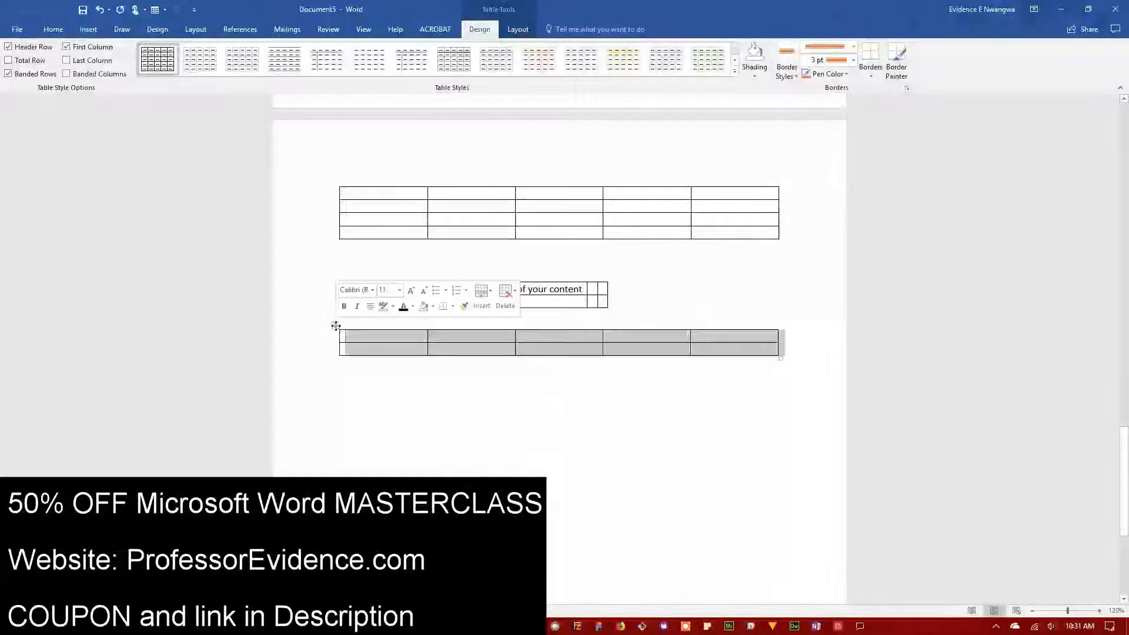
click(509, 303)
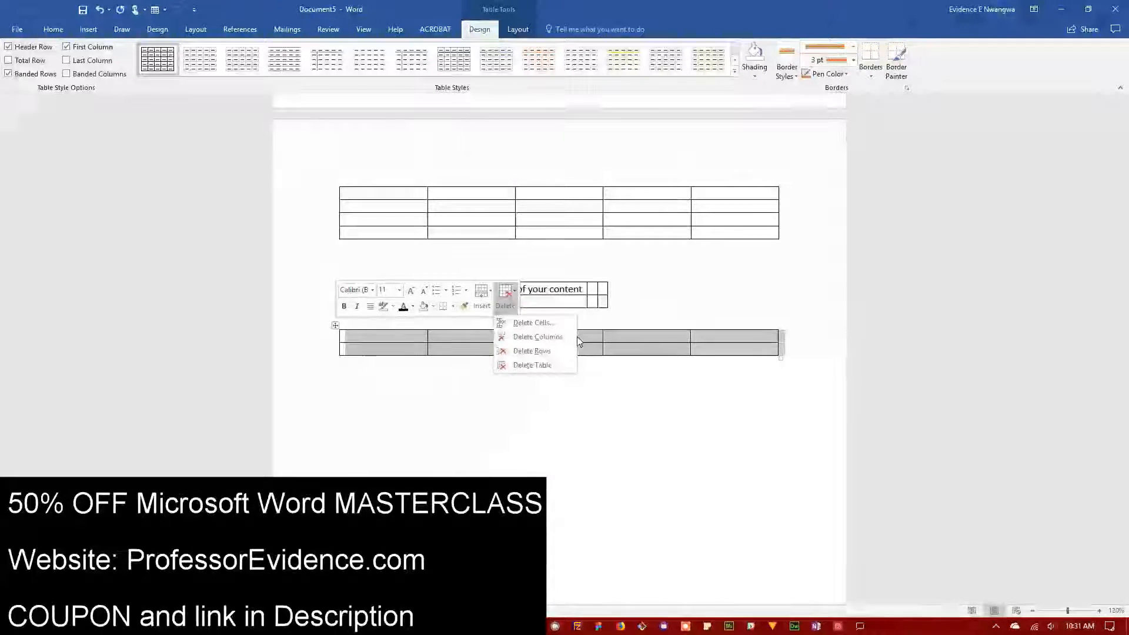
click(568, 327)
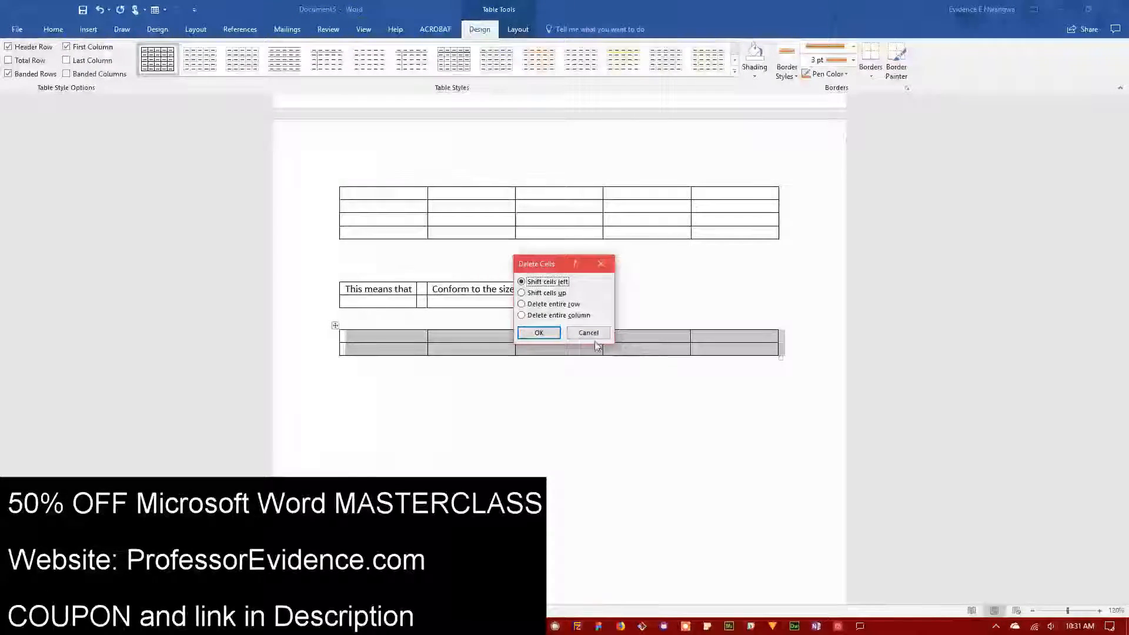
click(571, 304)
click(557, 332)
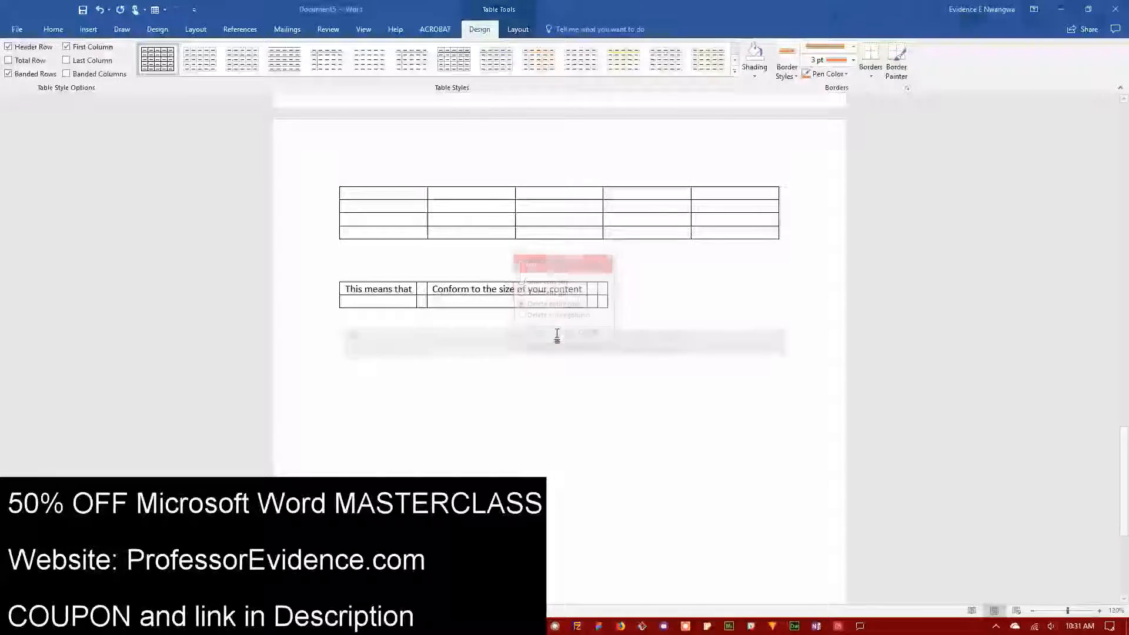
Insert an Excel spreadsheet below the content-fitted table and enter 2 in its cell A1.
scroll(541, 335, up, 3)
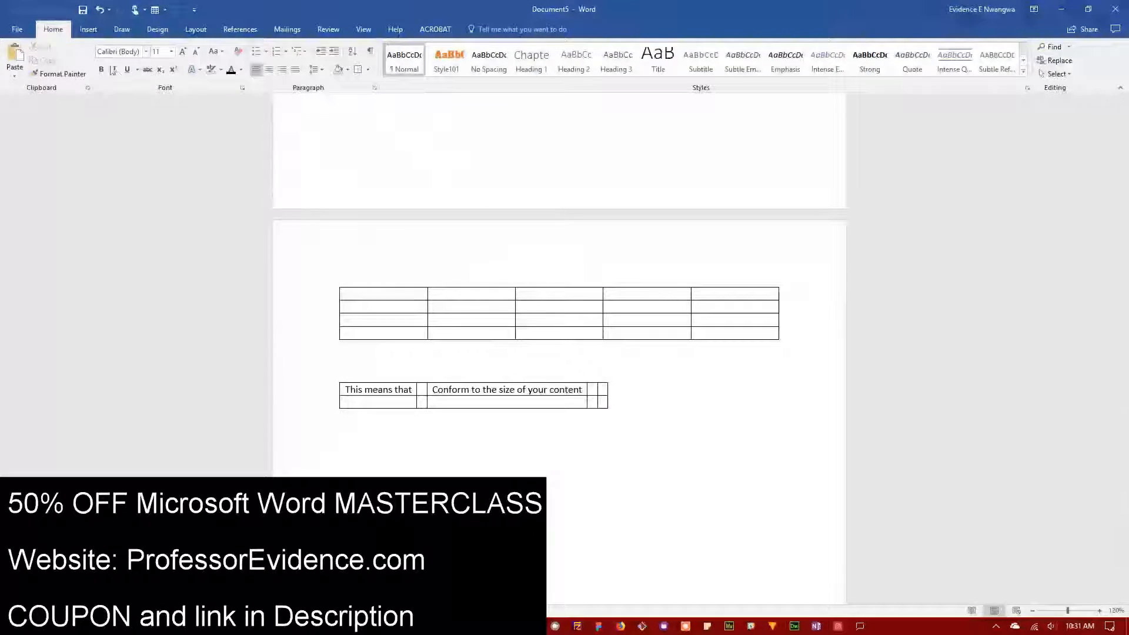
click(89, 30)
click(93, 59)
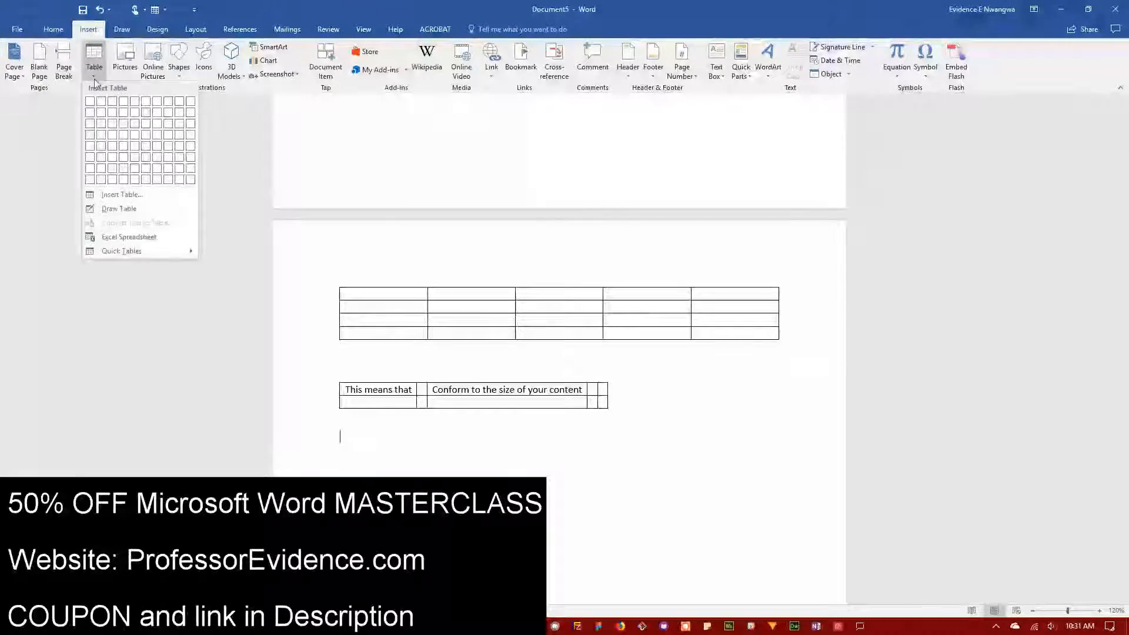
click(160, 238)
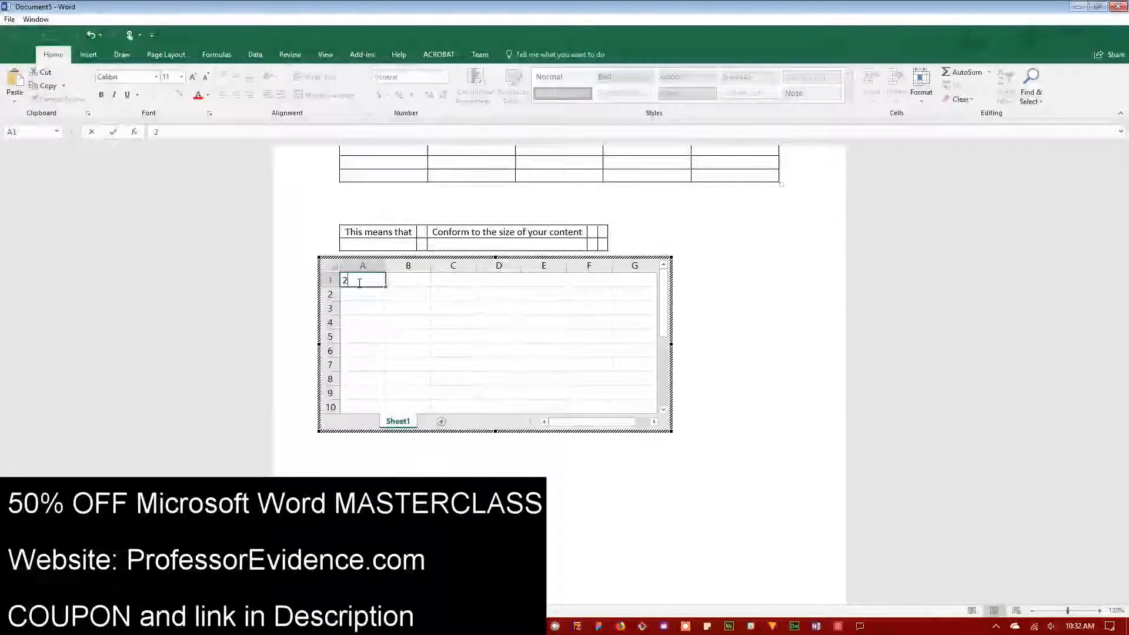
key(Return)
Enter the formula =A1+B1 in cell A2 and the value 2 in cell B1 of the embedded spreadsheet.
click(366, 293)
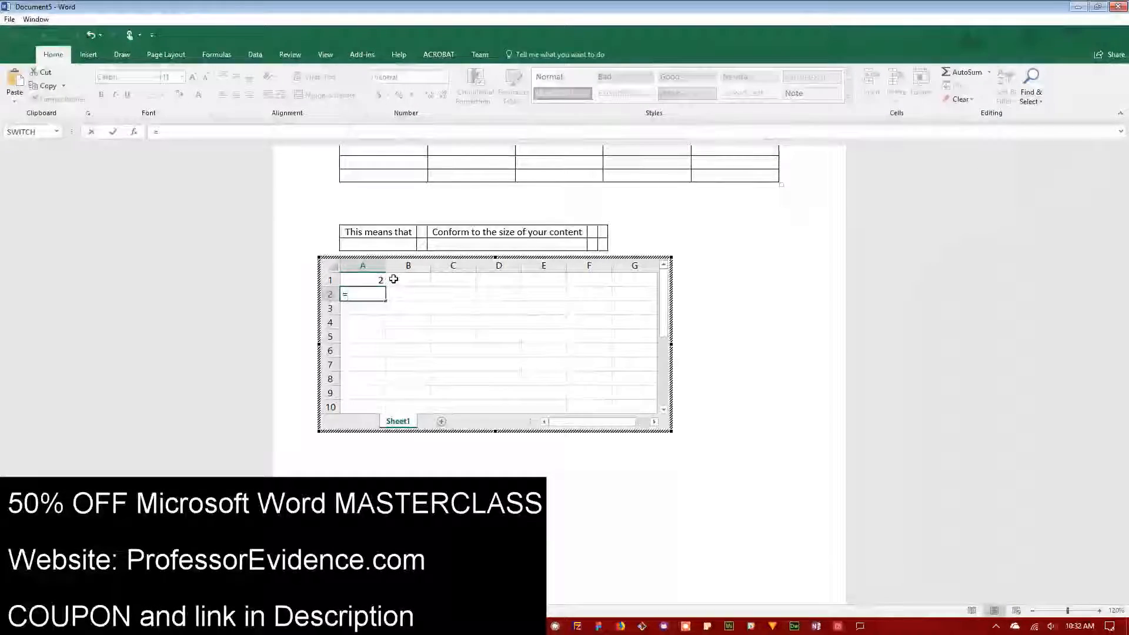
click(371, 283)
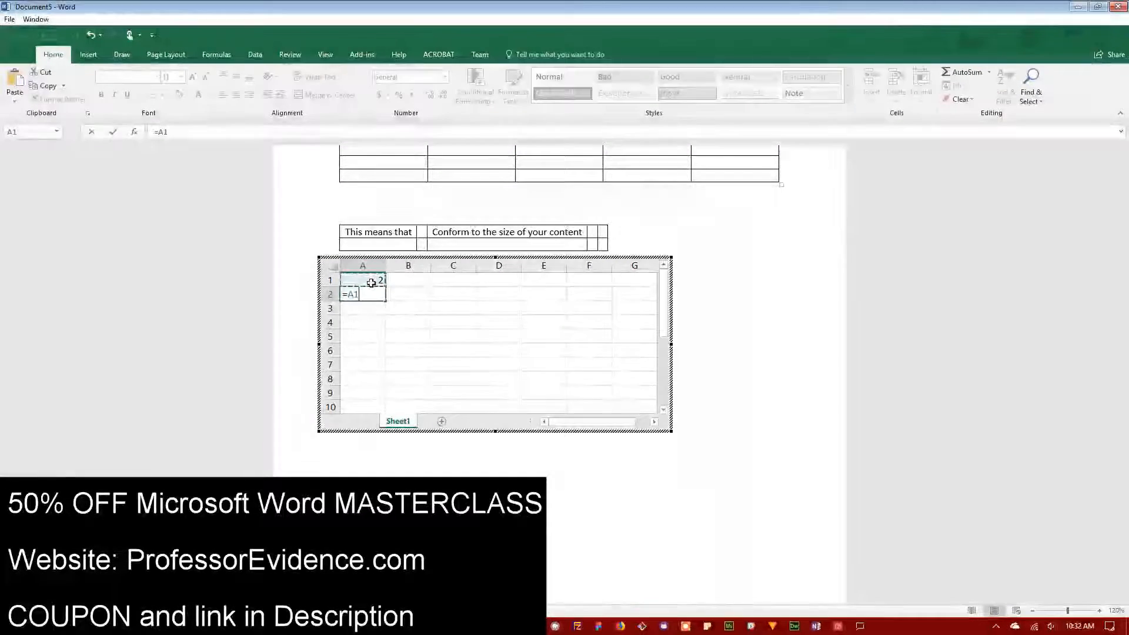
text(+)
click(405, 278)
key(Return)
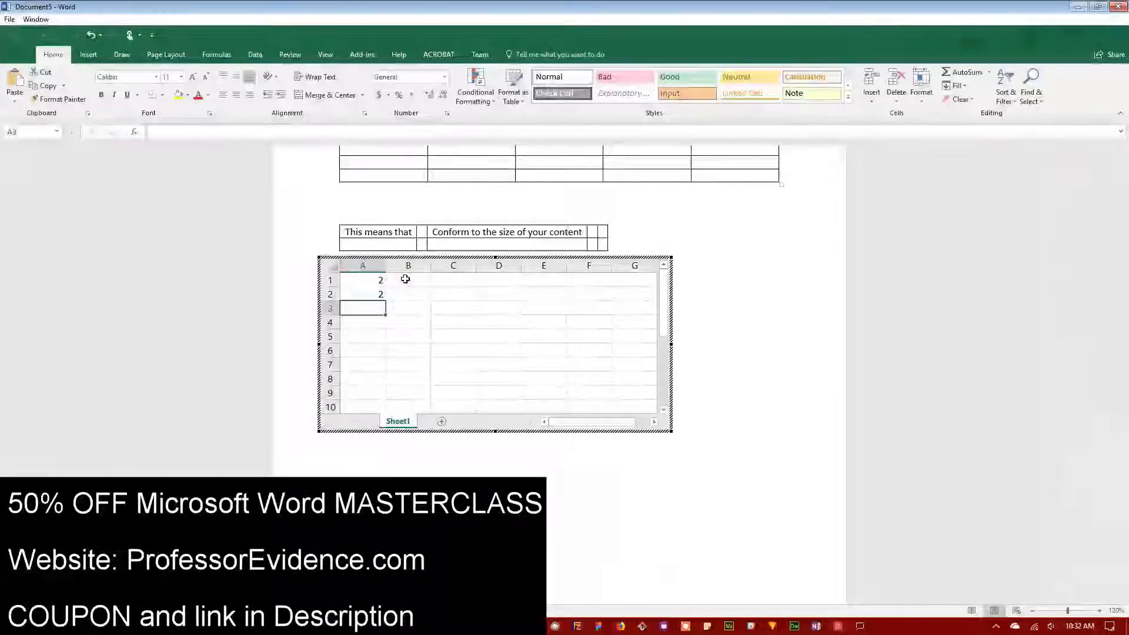
click(405, 279)
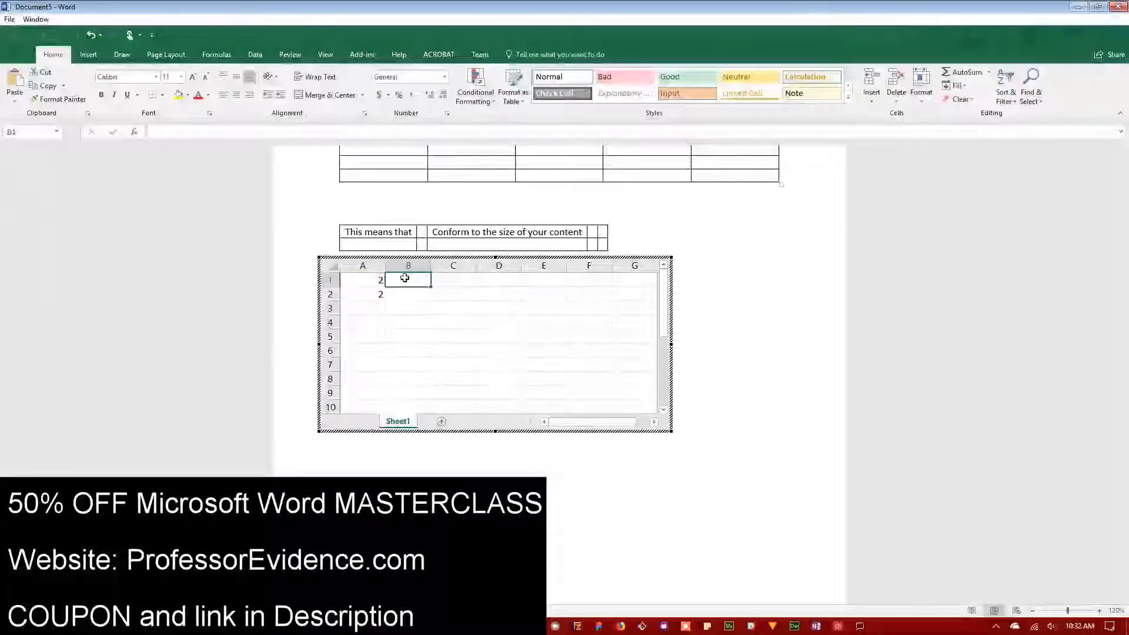
text(2)
key(Return)
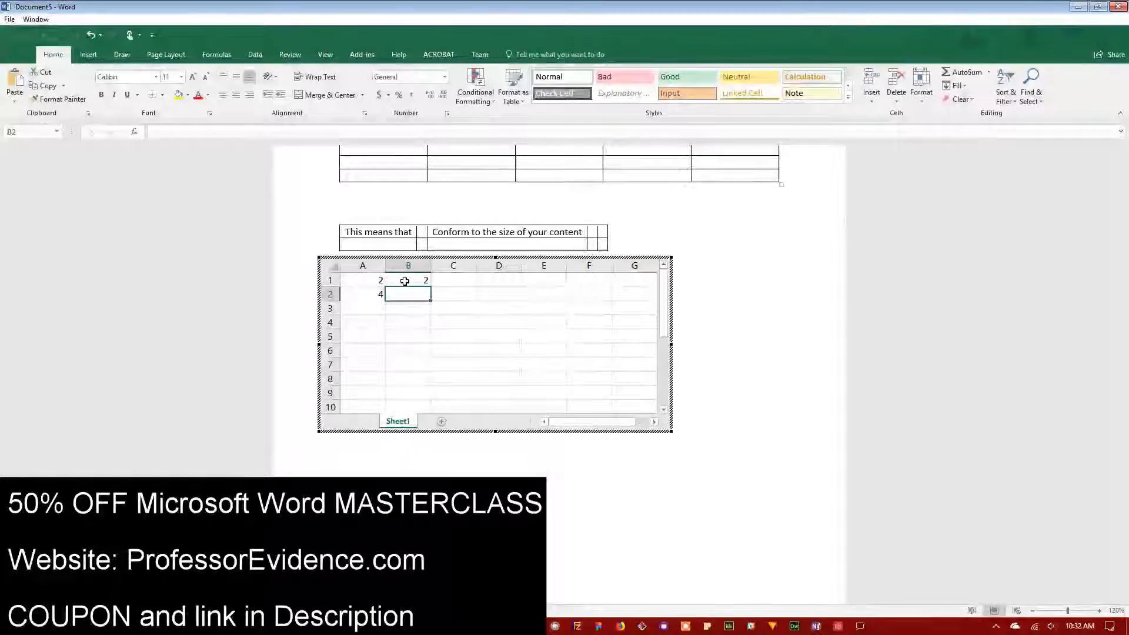
click(377, 295)
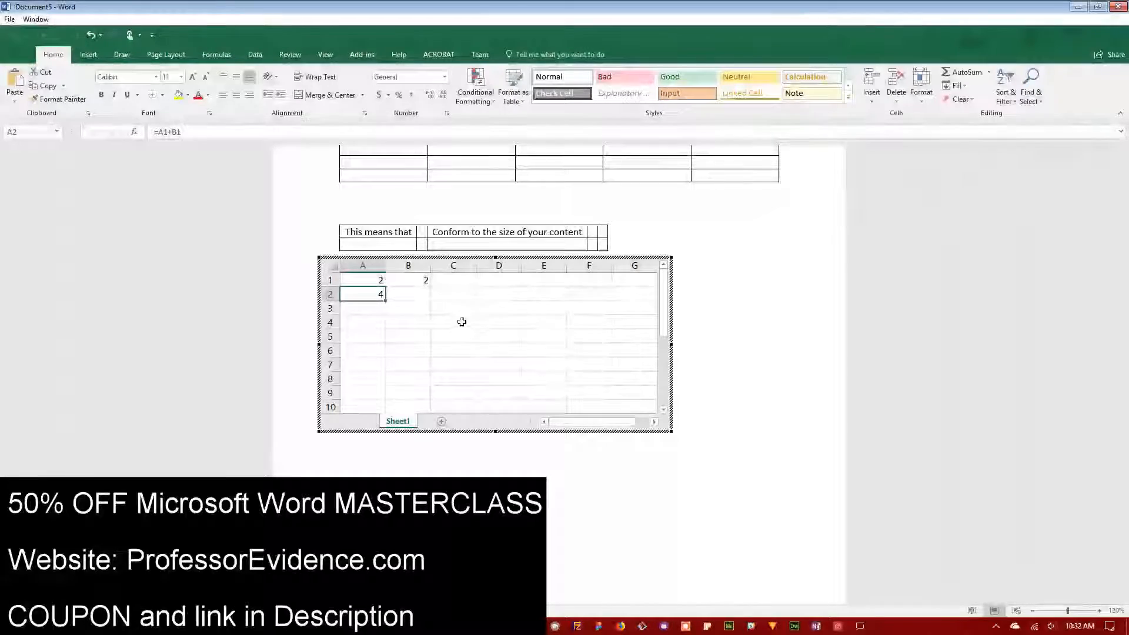
Enter 6 in cell C2 and the formula =C2-A2 in cell C5.
click(452, 319)
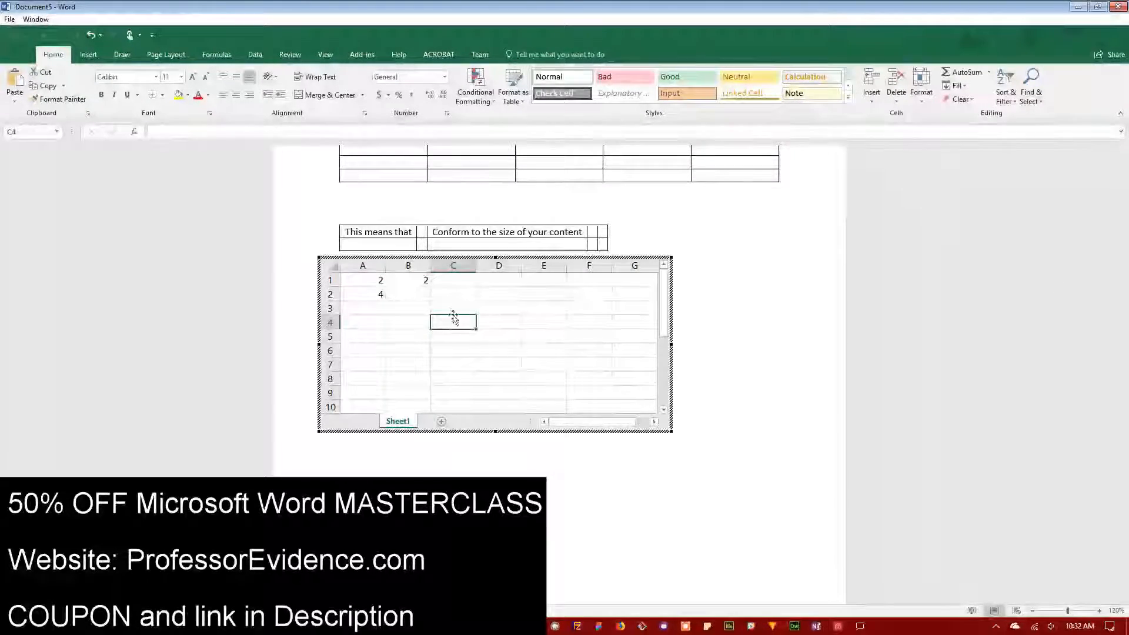
click(453, 296)
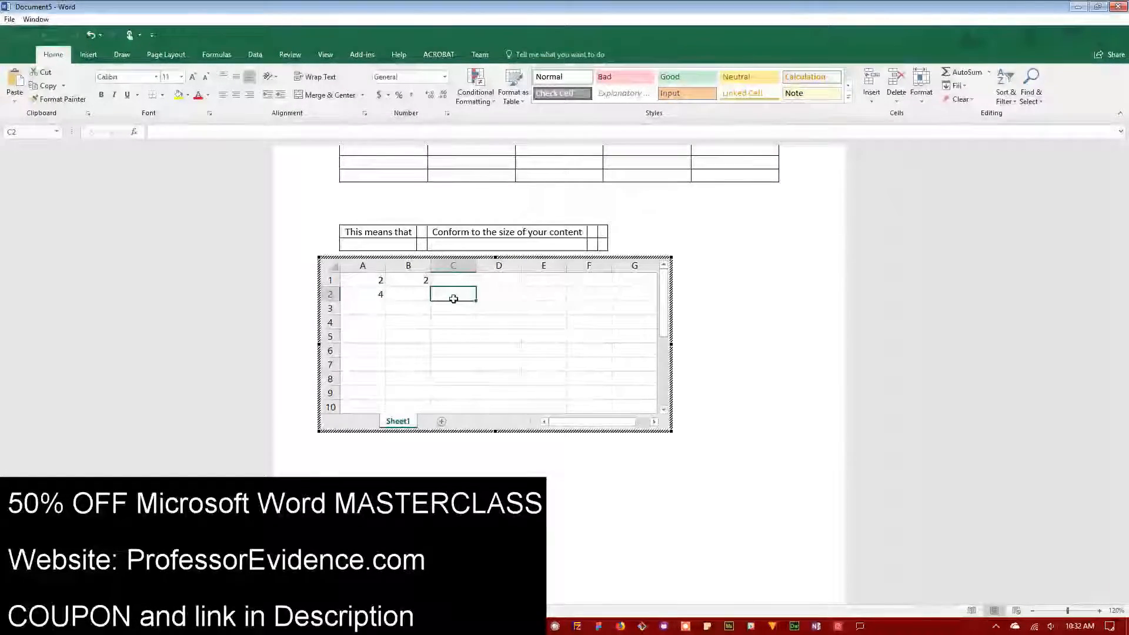
text(6)
key(Return)
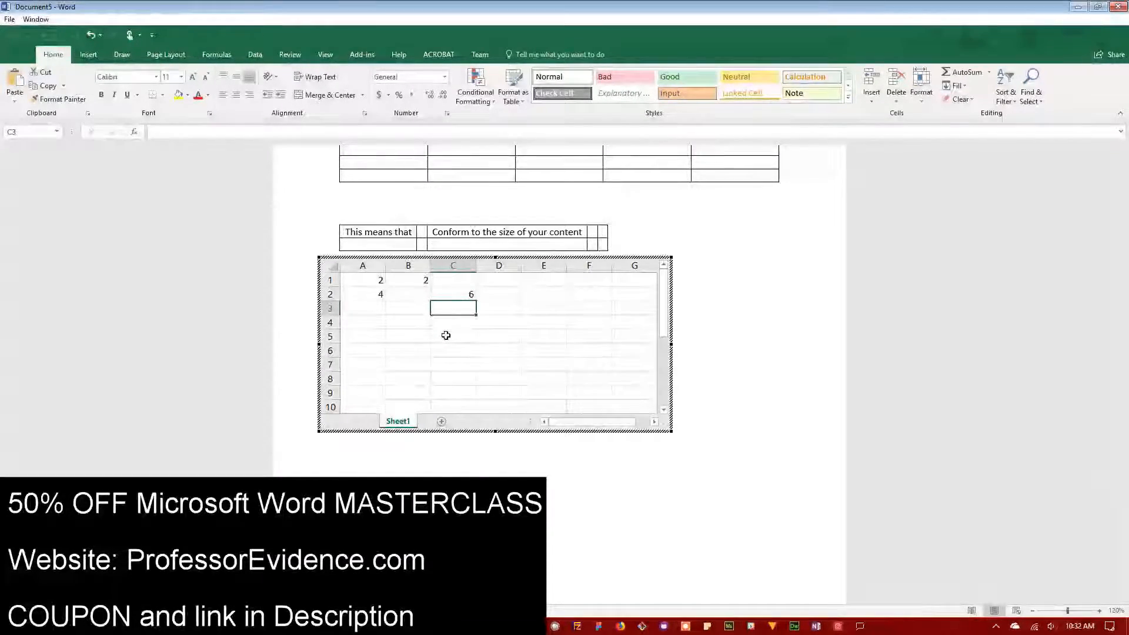
text(=)
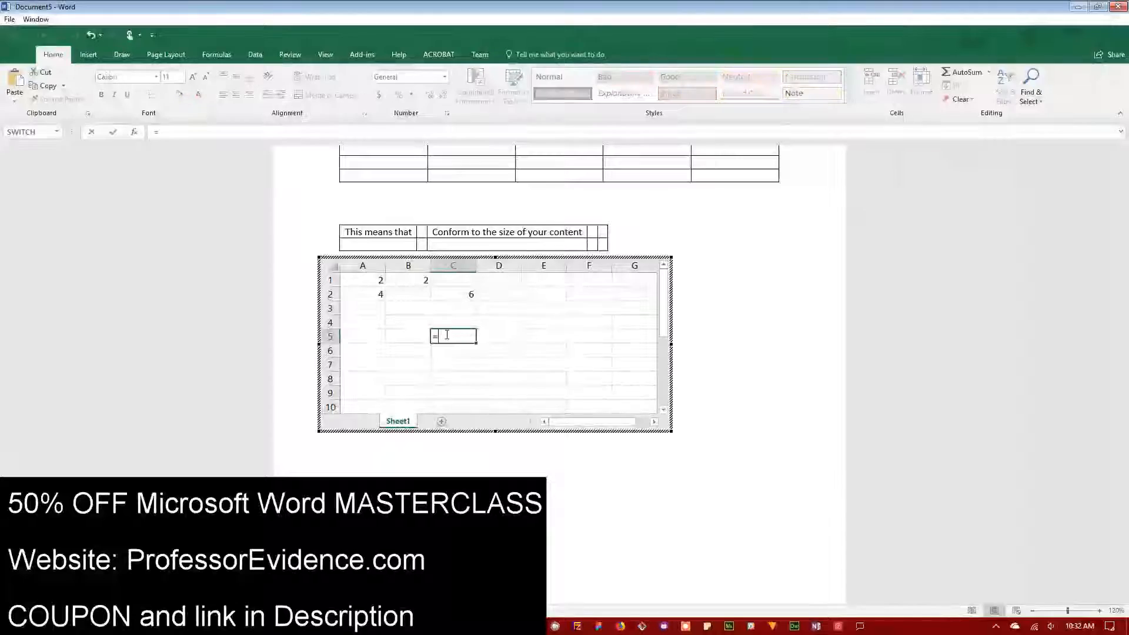
click(467, 297)
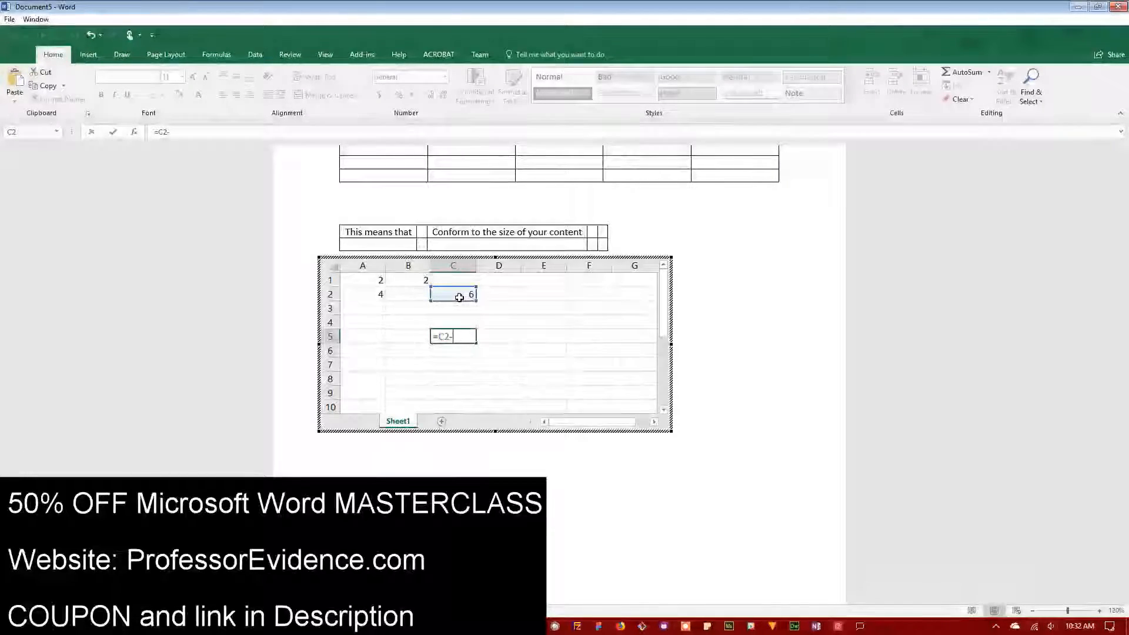
click(377, 296)
key(Return)
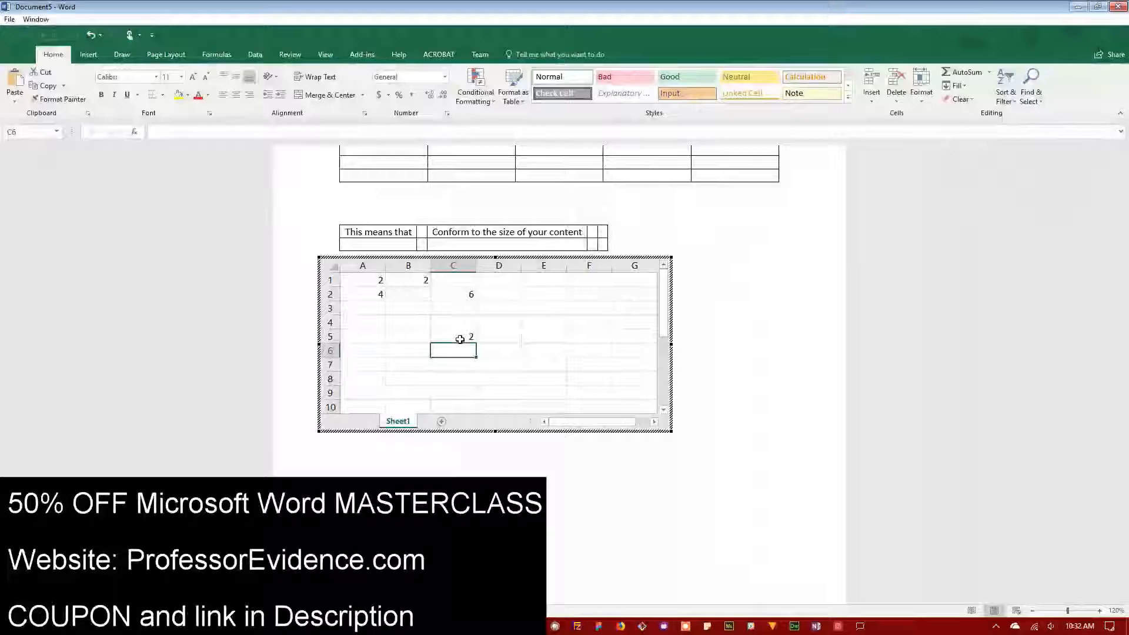
Change cell B1 to 3 and cell C2 to 8, and inspect the formula in cell C5.
click(417, 281)
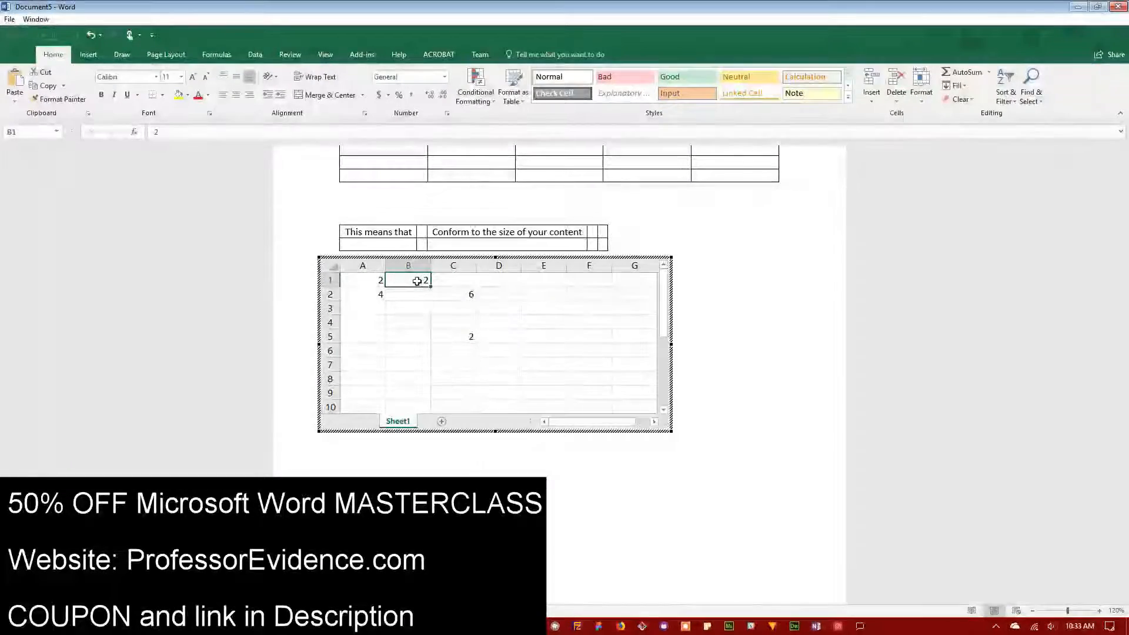
text(3)
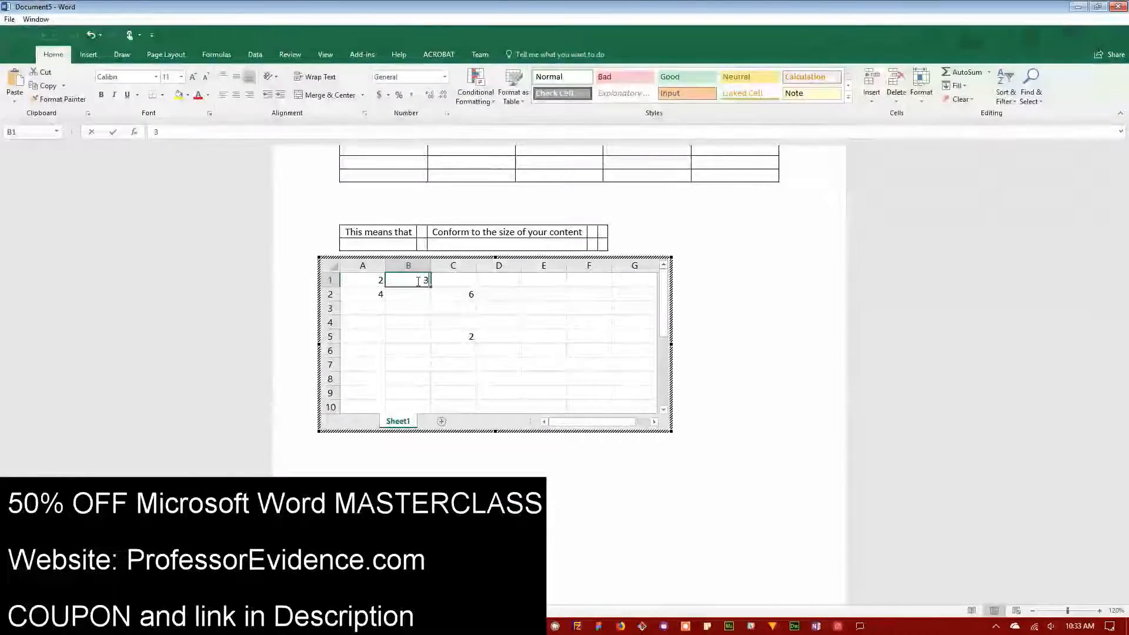
key(Return)
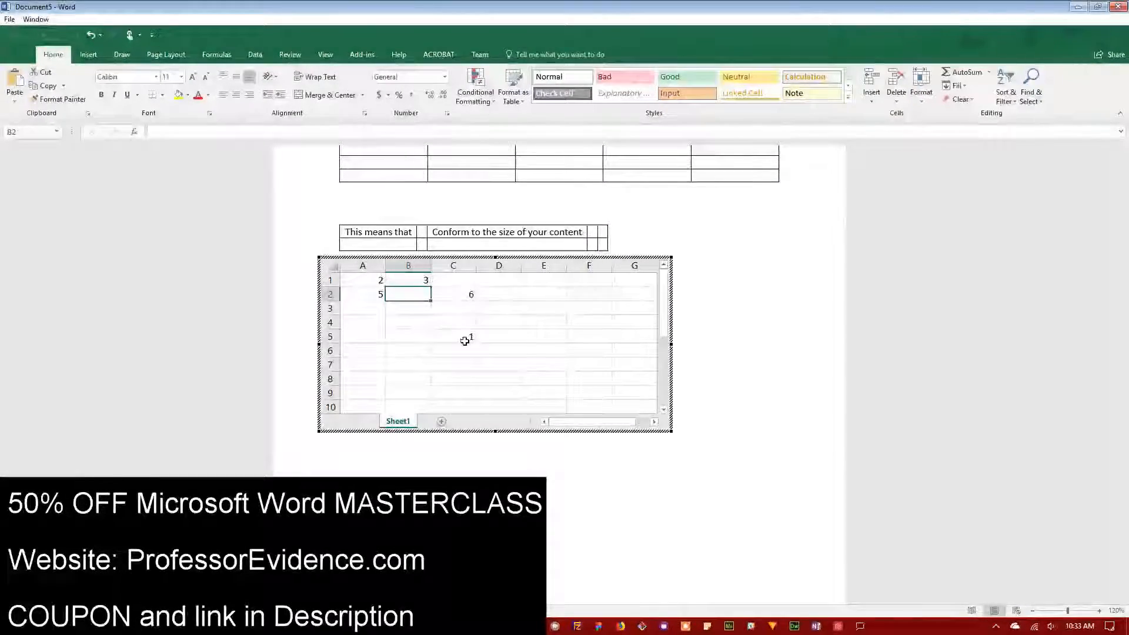
click(468, 294)
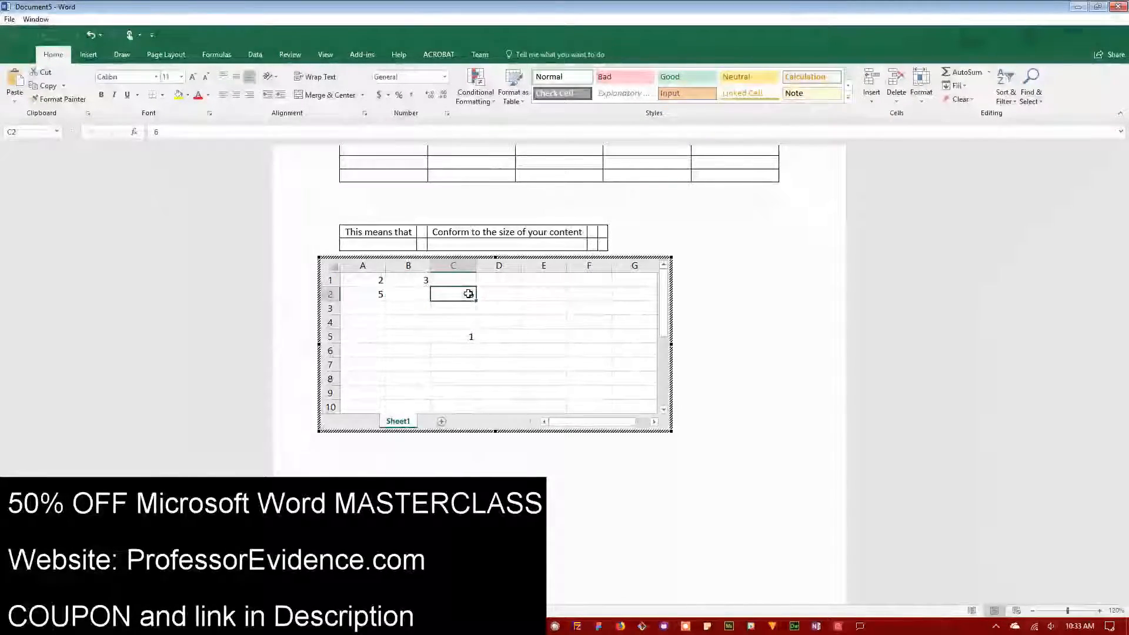
text(8)
key(Return)
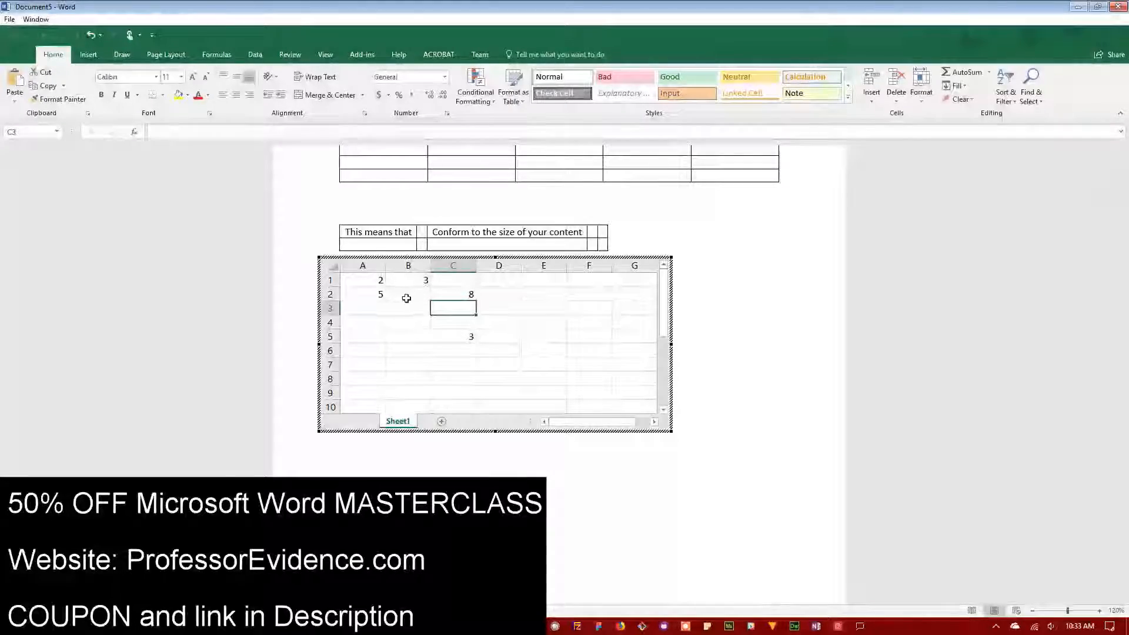
click(468, 336)
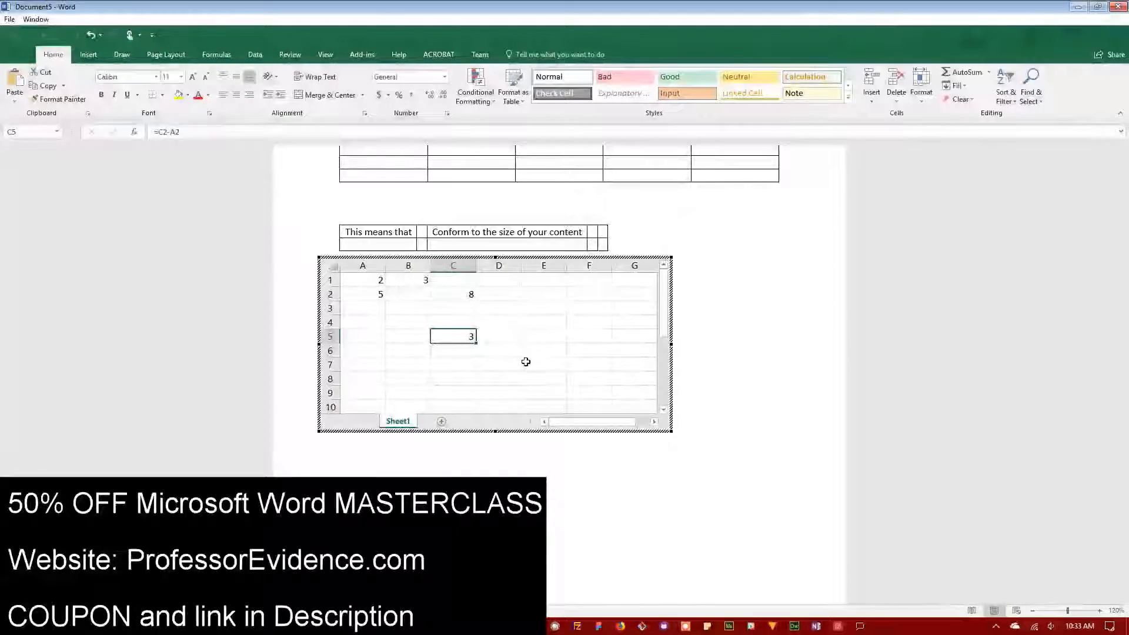
click(163, 132)
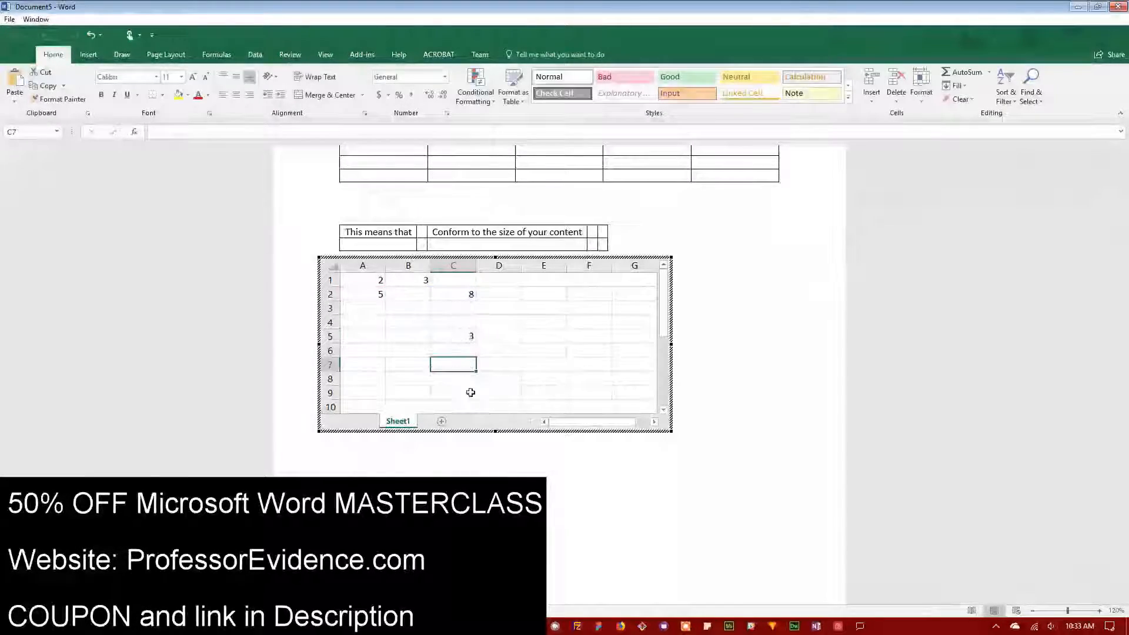
Add a second sheet to the embedded workbook and resize its frame on Sheet1 to show columns A to G and rows 1 to 9.
click(441, 421)
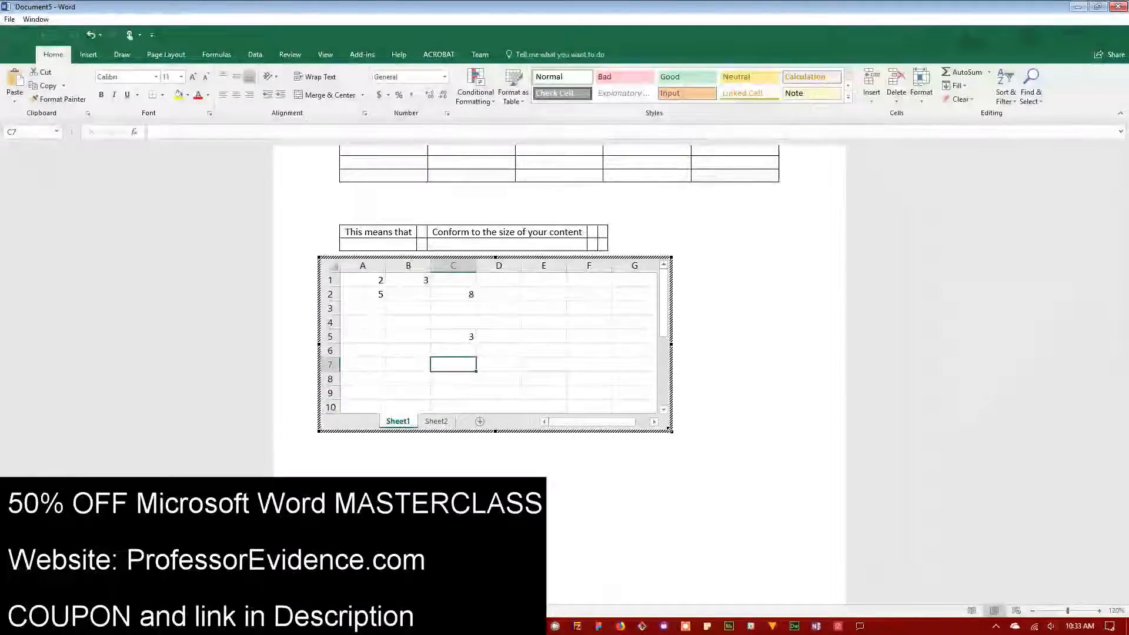
drag(711, 459, 727, 465)
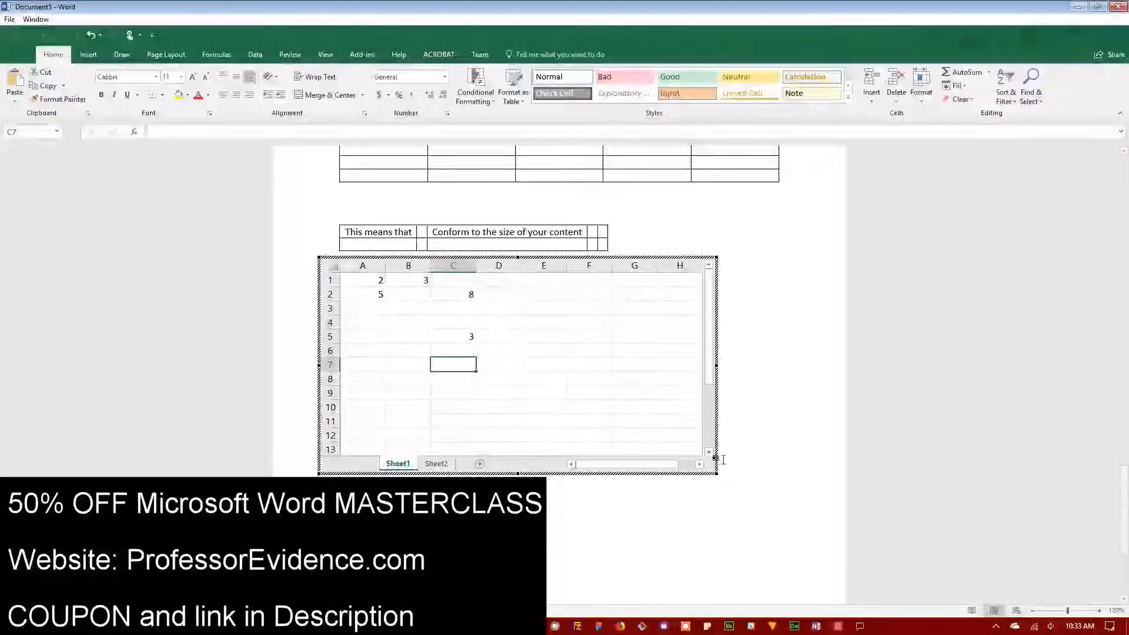
drag(714, 470, 662, 422)
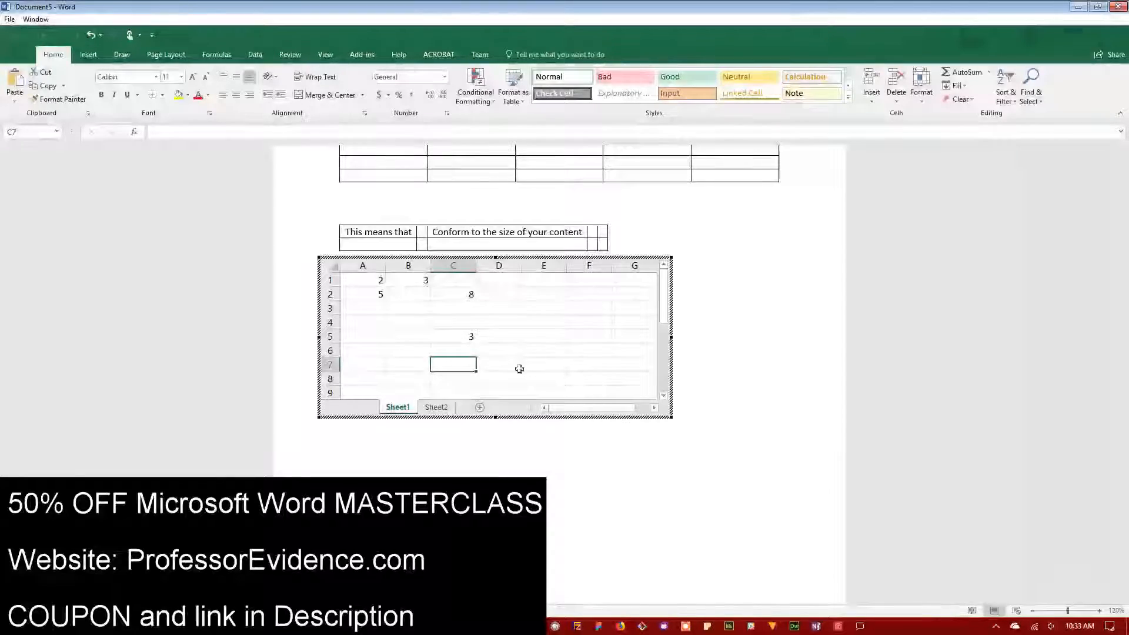
click(391, 363)
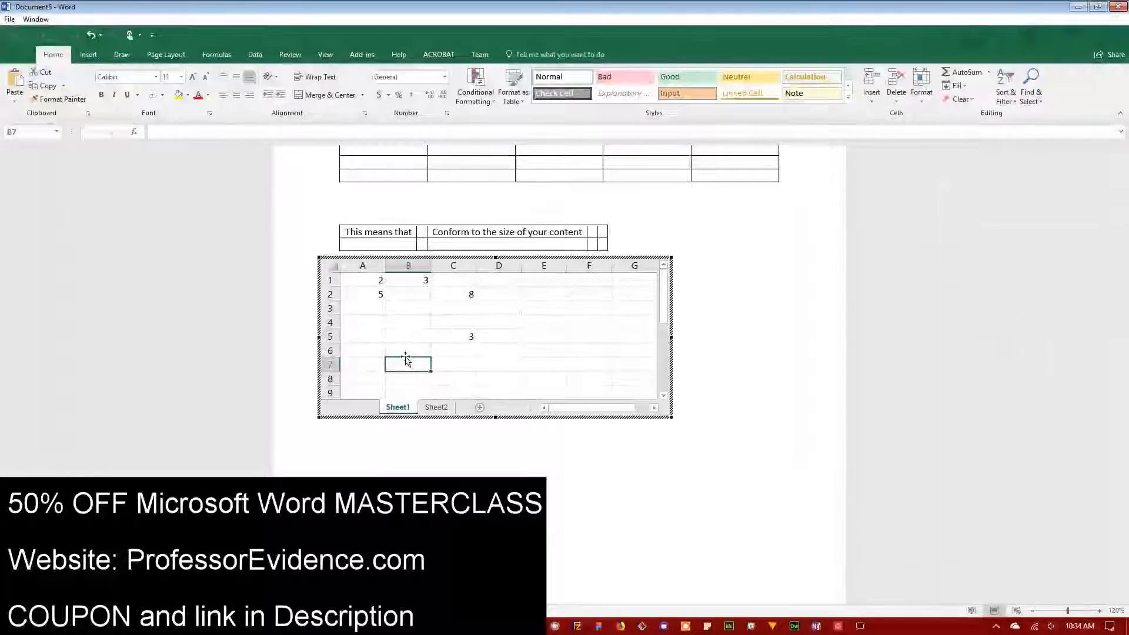
Review the Excel command sets available while editing the embedded spreadsheet, from insertion and page layout to formulas, data, review and view.
click(394, 335)
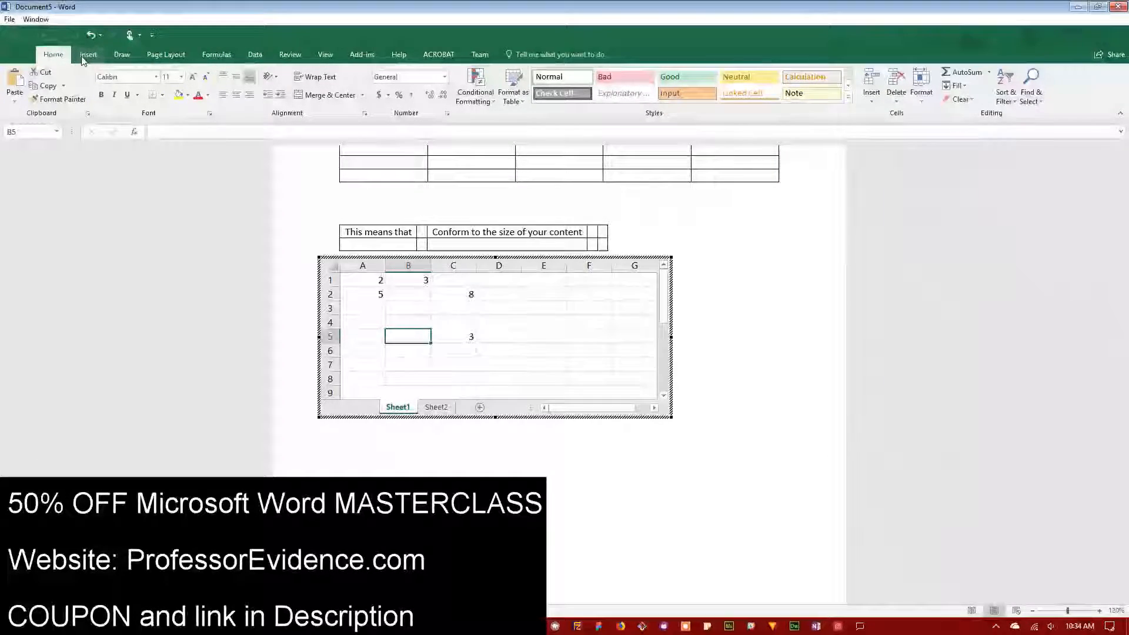
click(87, 55)
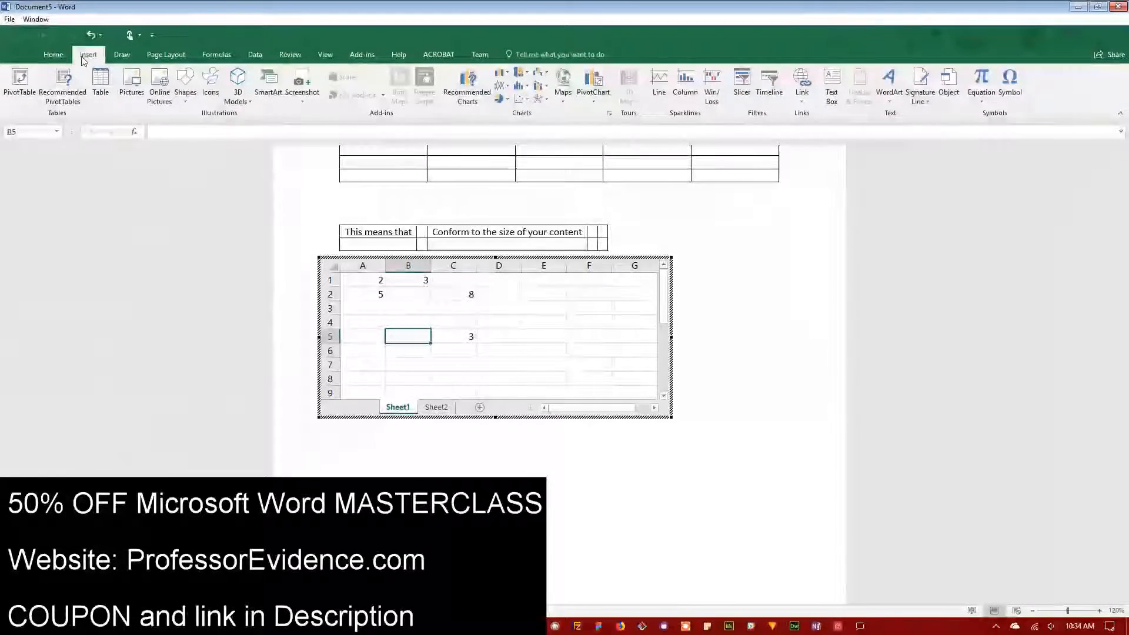
click(122, 54)
click(166, 54)
click(216, 54)
click(254, 54)
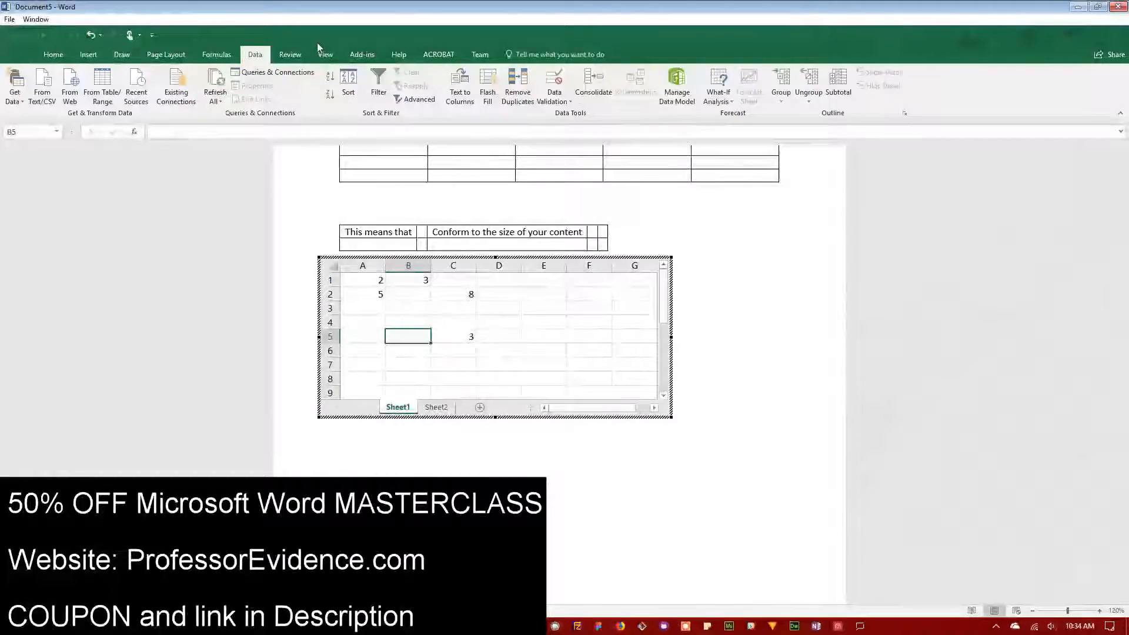
click(290, 54)
click(325, 54)
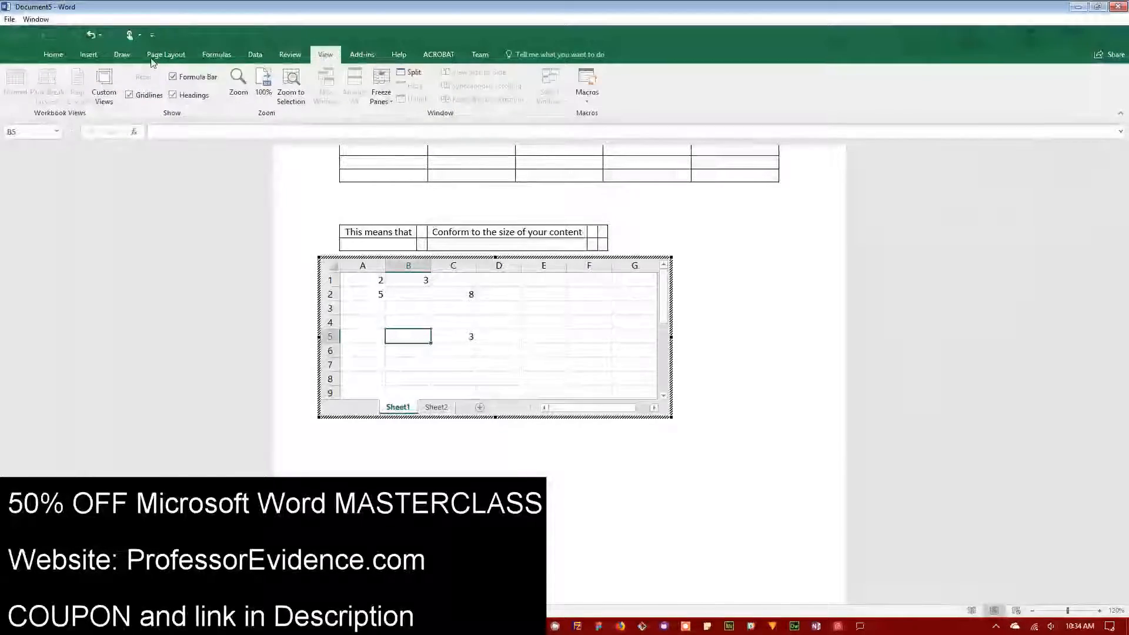
click(52, 54)
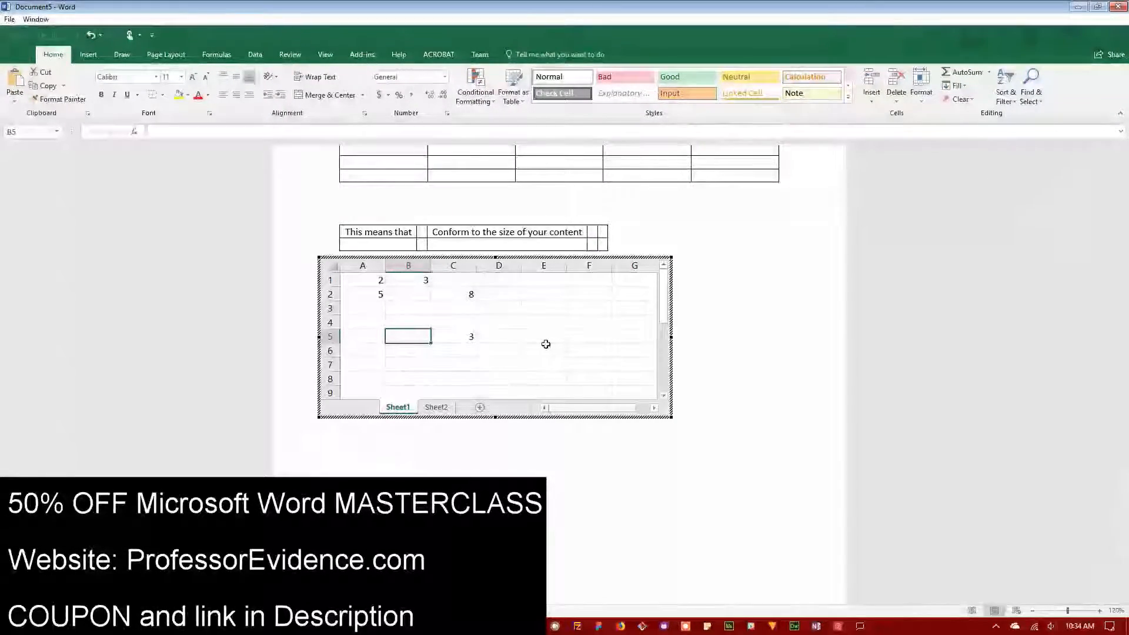
Exit the embedded spreadsheet, reopen it for editing, exit again and add a new paragraph below it.
click(700, 358)
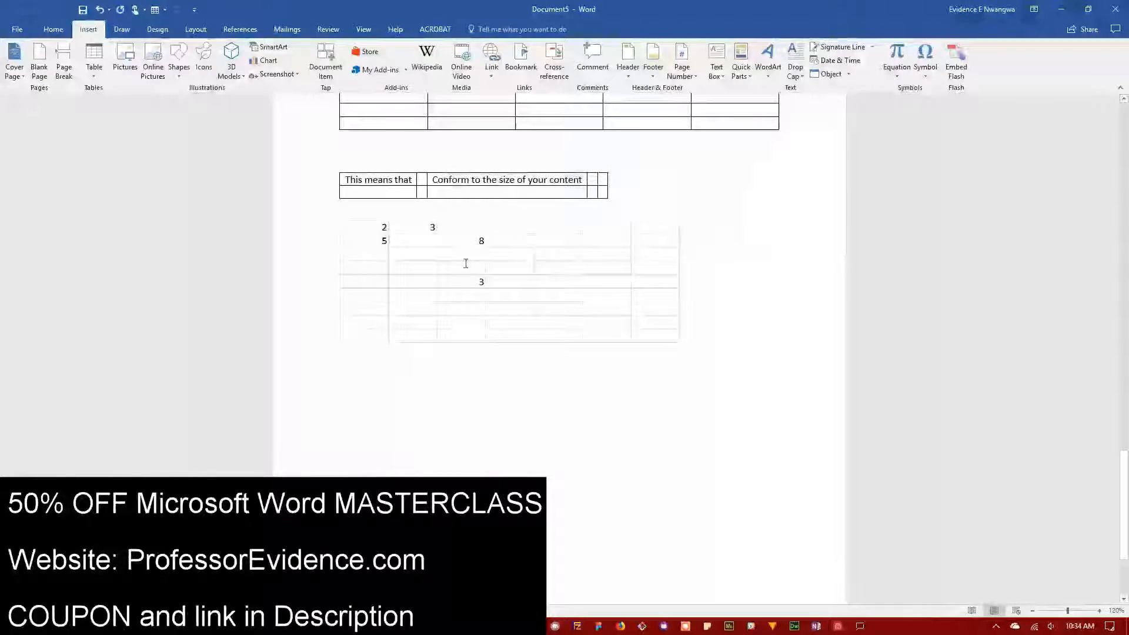
double_click(460, 294)
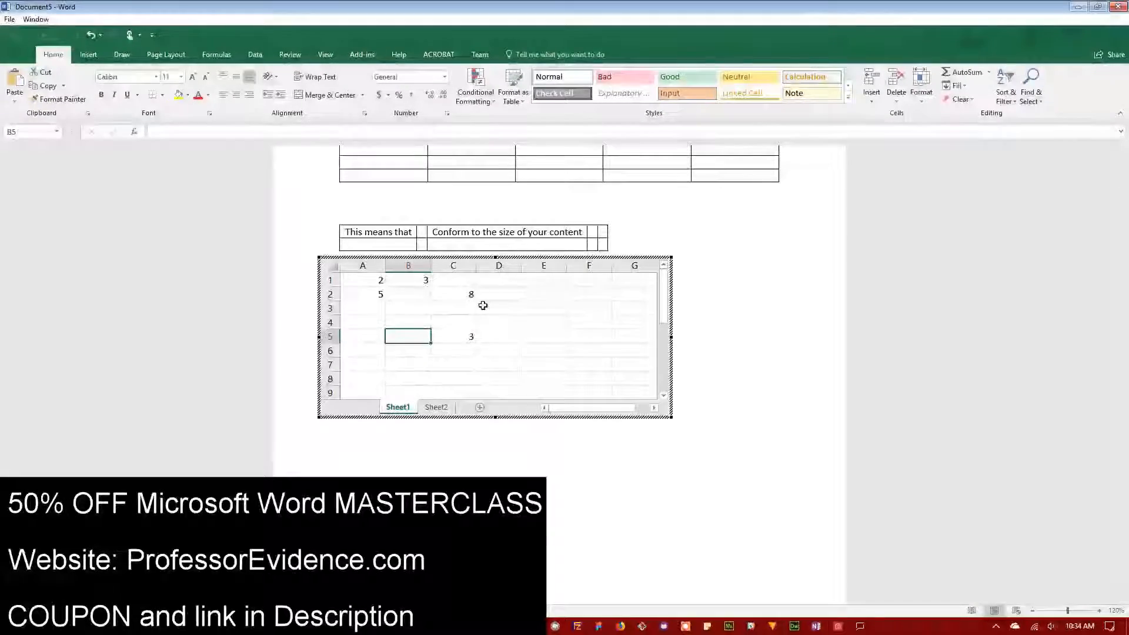
click(703, 323)
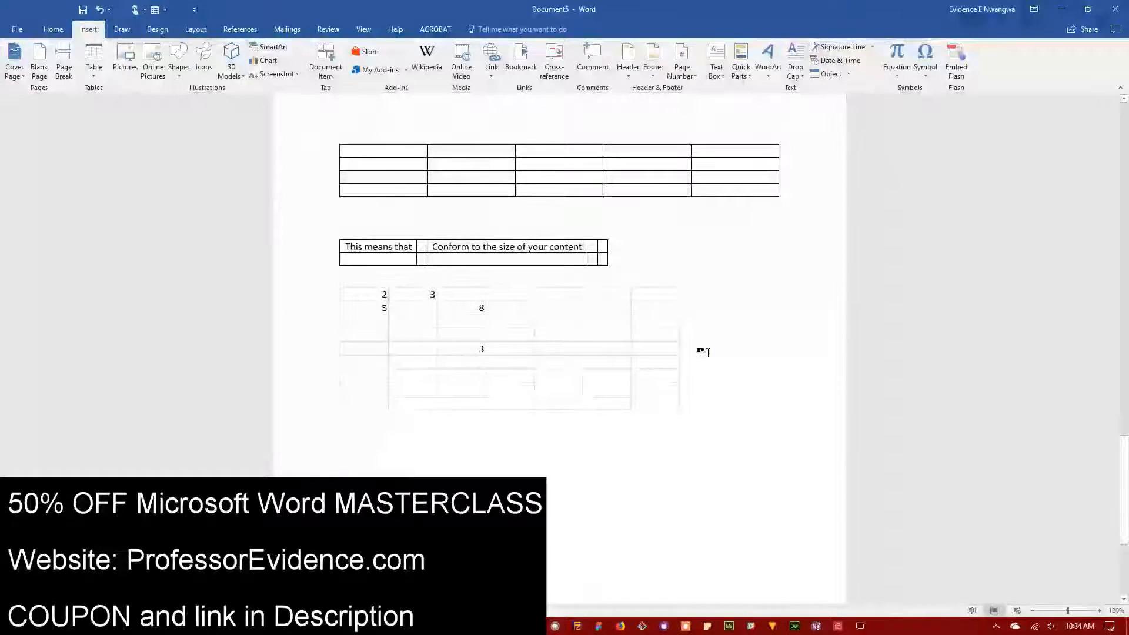
key(Return)
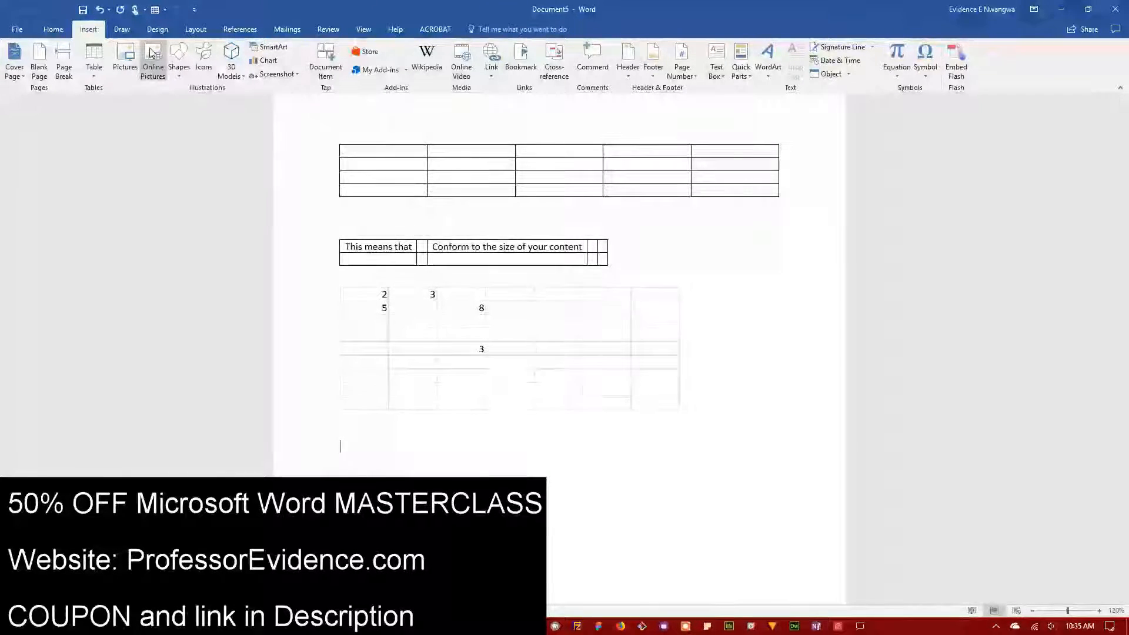
Try to insert the built-in Calendar 3 quick table below the embedded spreadsheet.
click(93, 75)
mouse_move(157, 252)
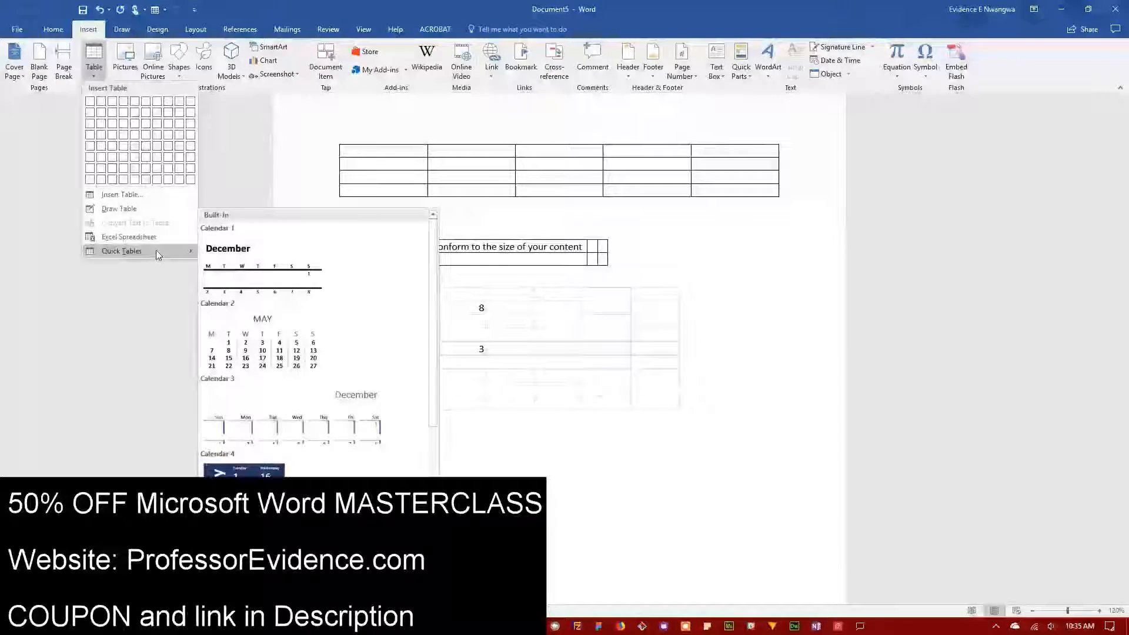
click(378, 421)
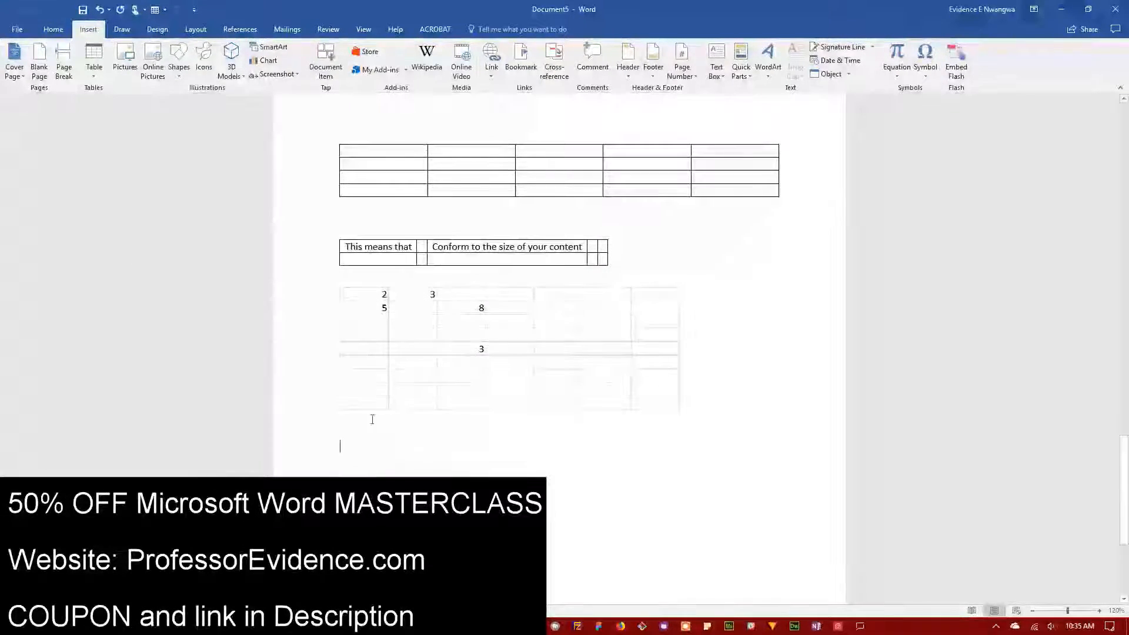
Search the online document templates for "calendar" and browse the offered designs.
click(17, 29)
click(26, 76)
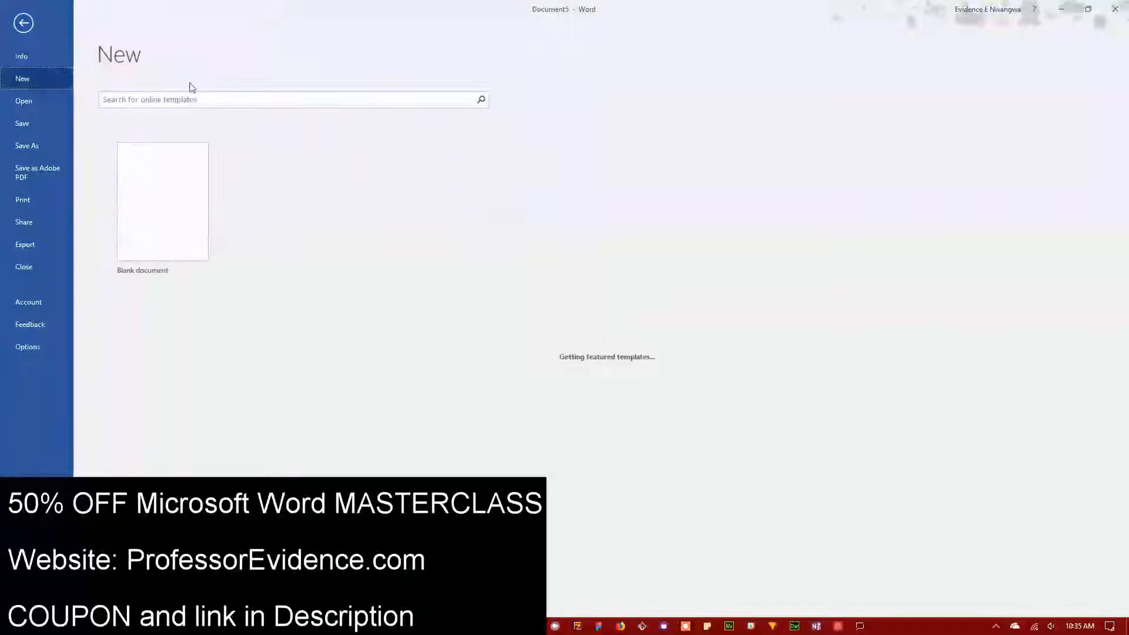
text(calende)
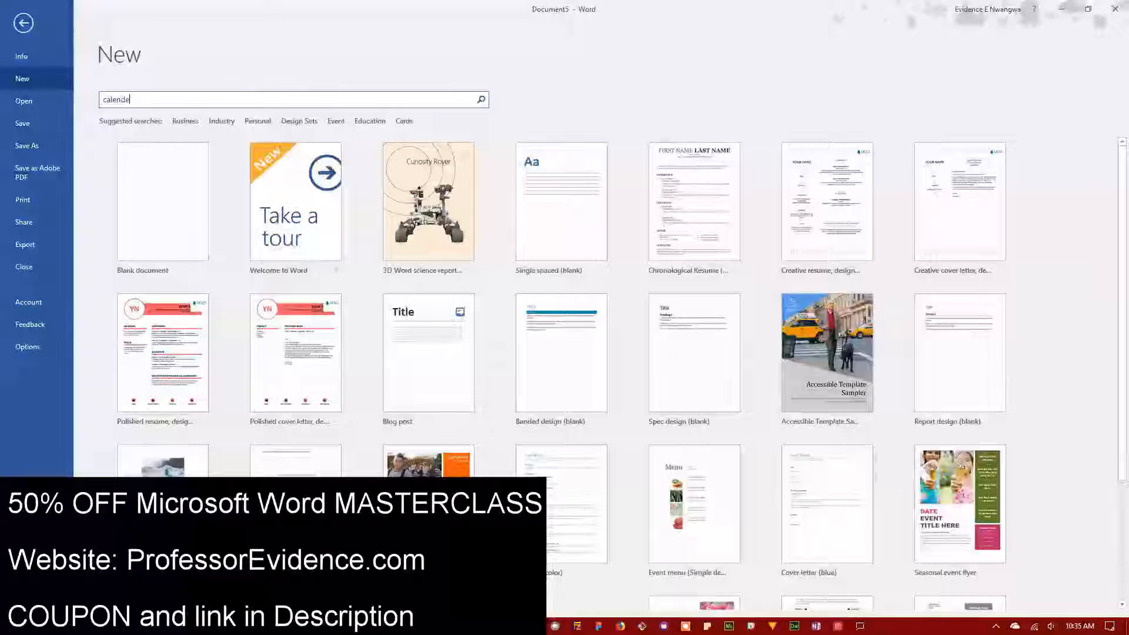
key(Return)
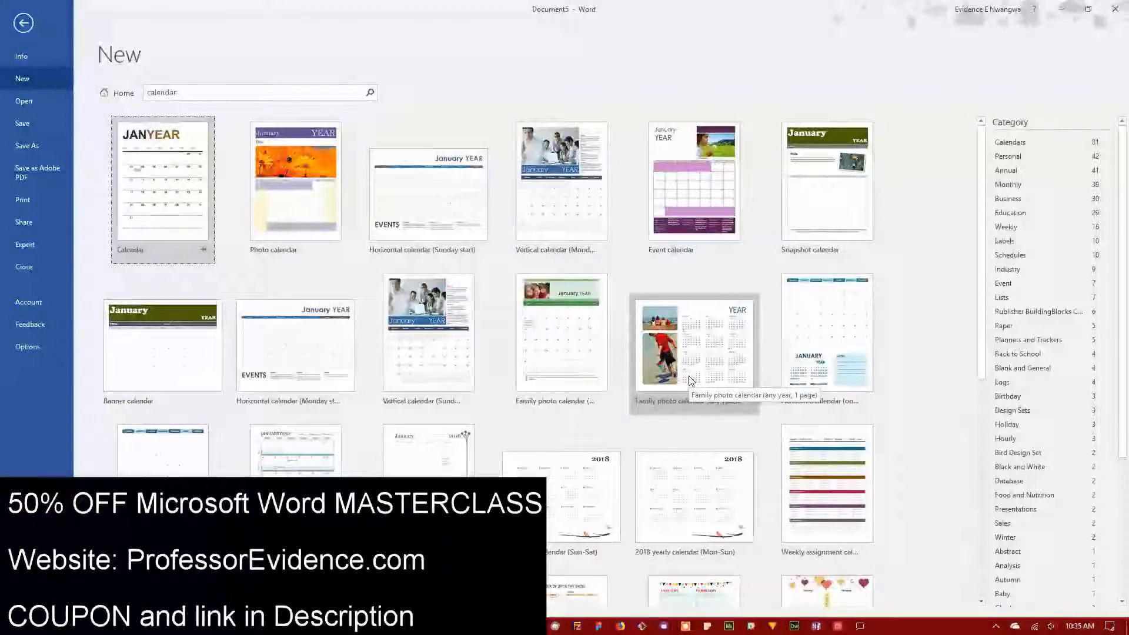
scroll(689, 375, down, 3)
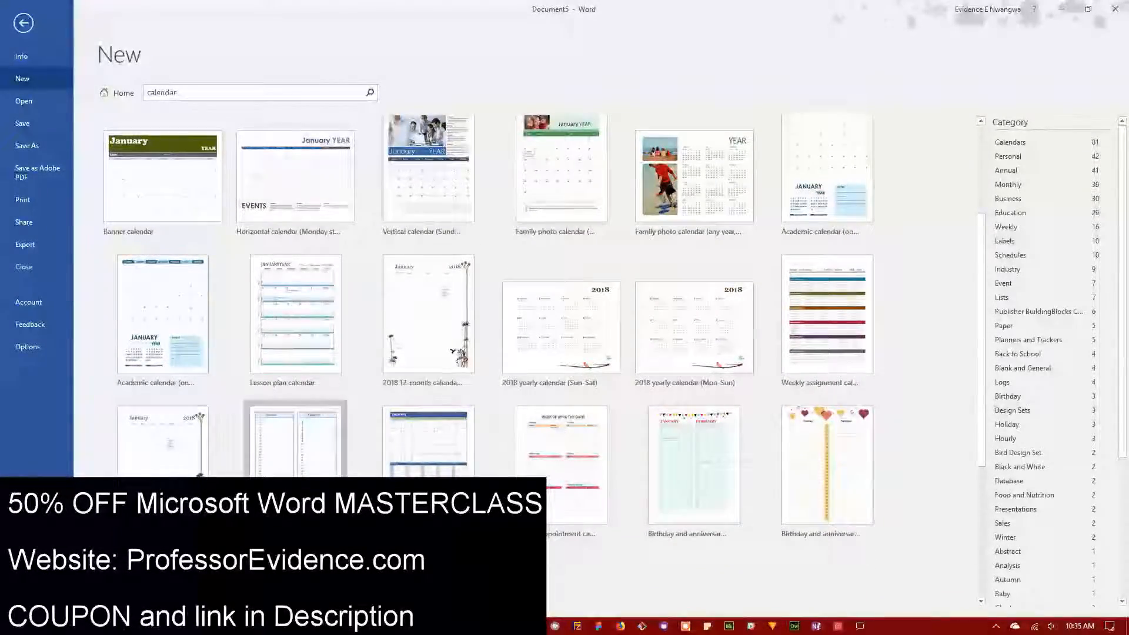
Preview calendar templates from the 2018 yearly calendar (Sun-Sat) to the Monthly and weekly planning calendar, and return to the document without creating one.
click(555, 330)
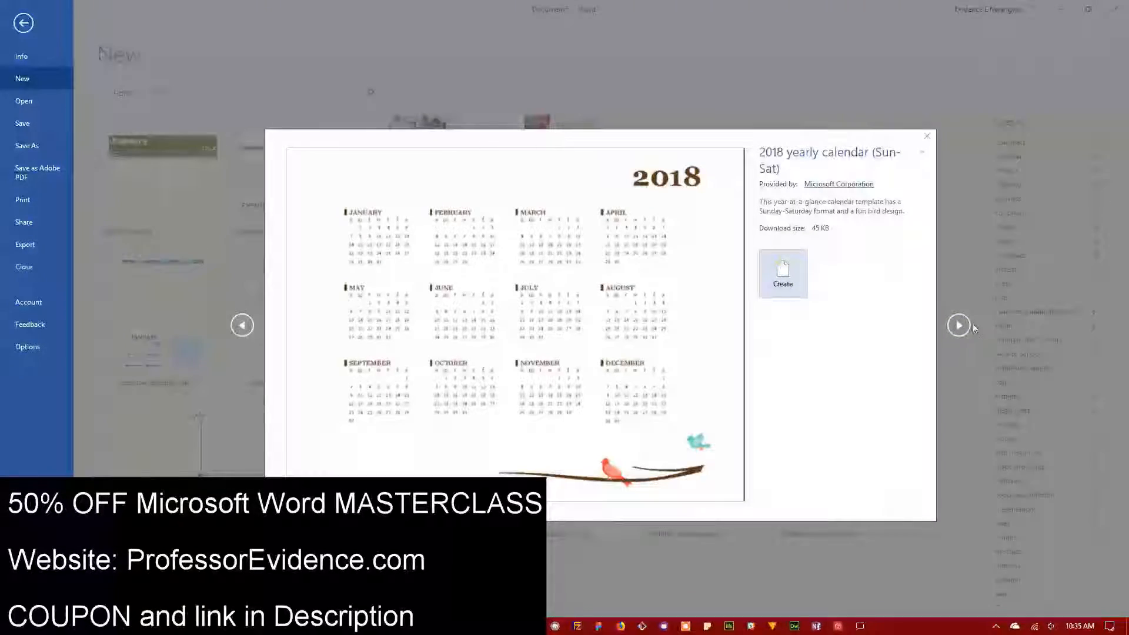
click(966, 323)
click(966, 323)
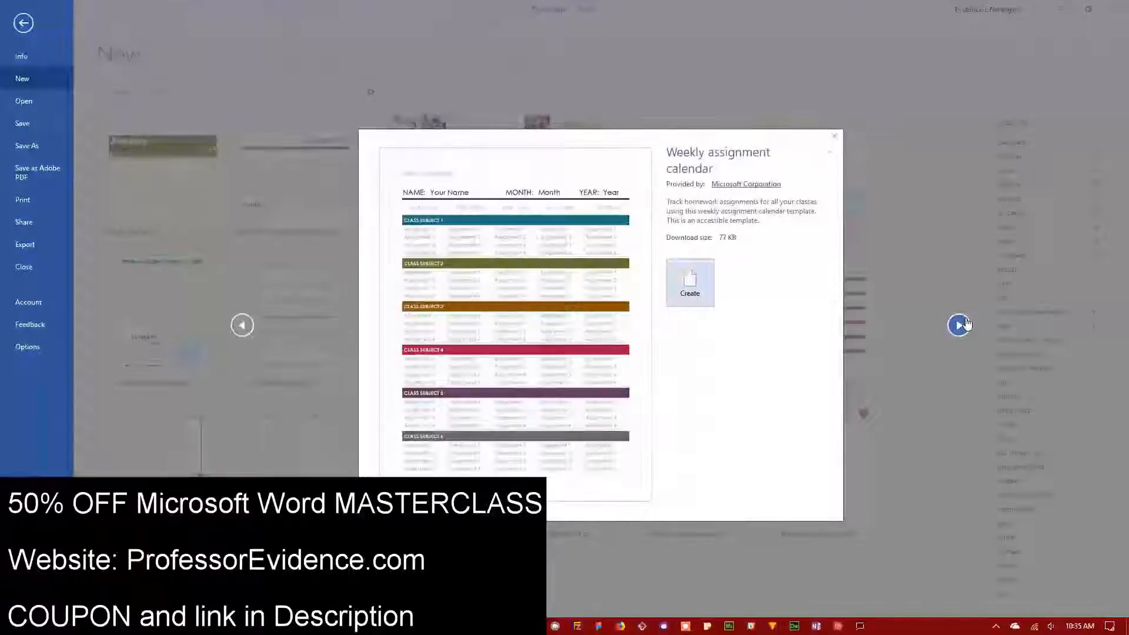
click(958, 326)
click(959, 326)
click(959, 325)
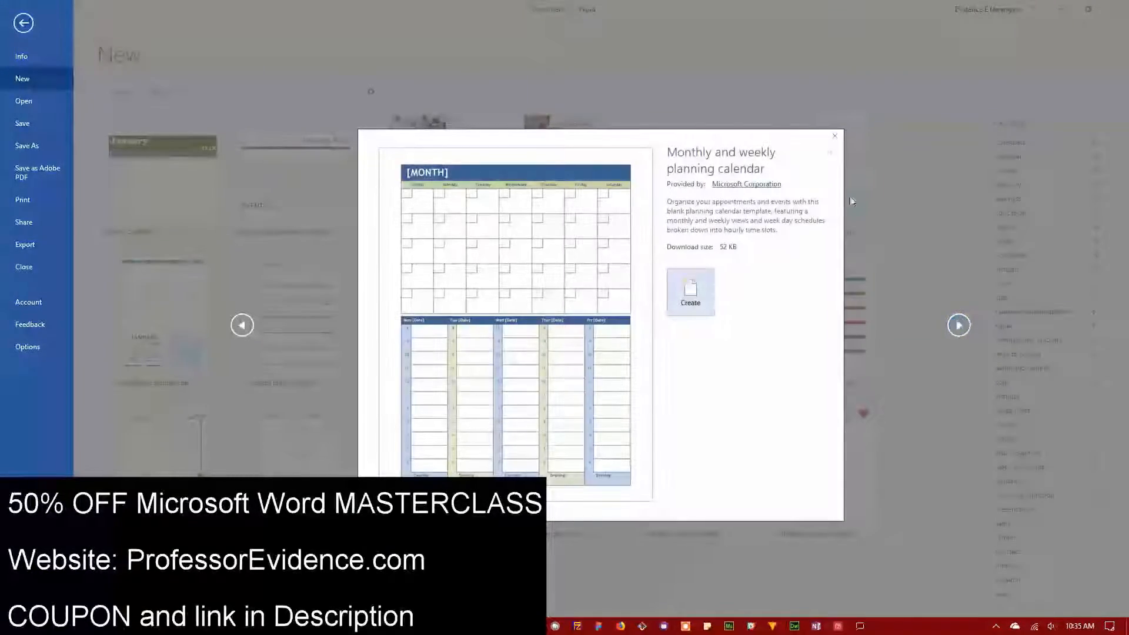
click(838, 141)
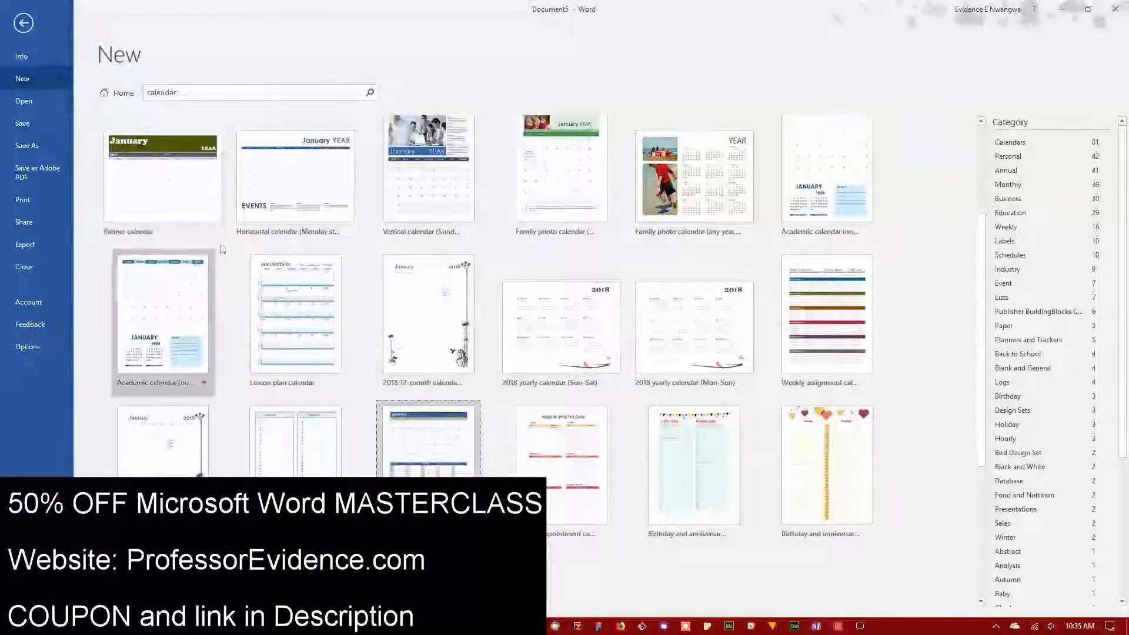
click(23, 24)
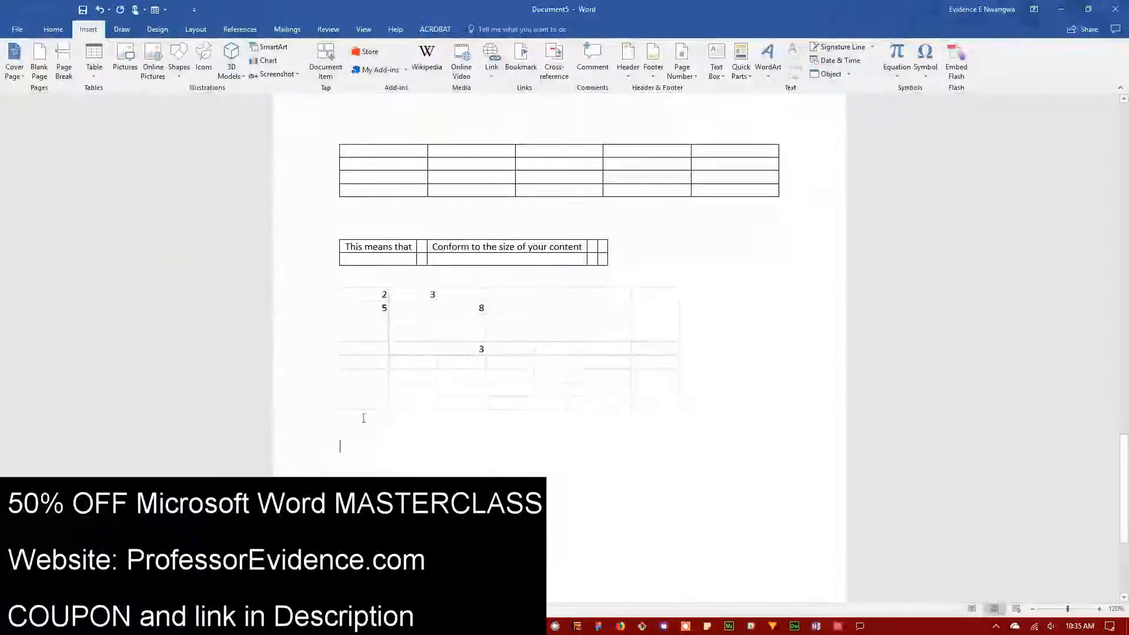
Browse the built-in quick tables and insert Calendar 2, the May calendar, into the blank document.
click(92, 75)
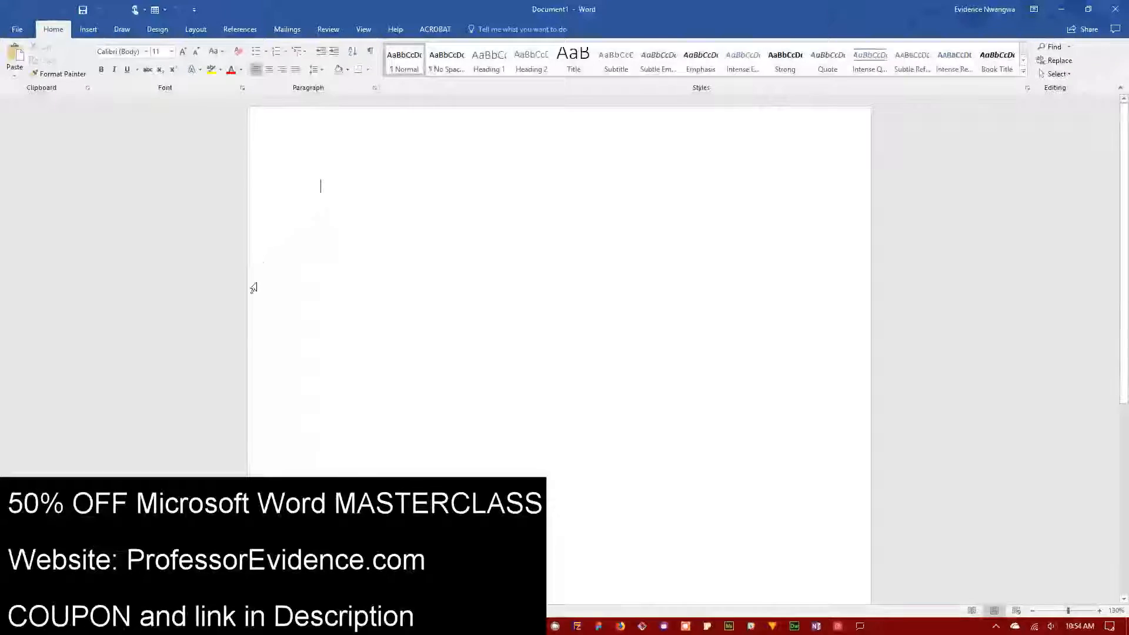
click(85, 30)
click(94, 67)
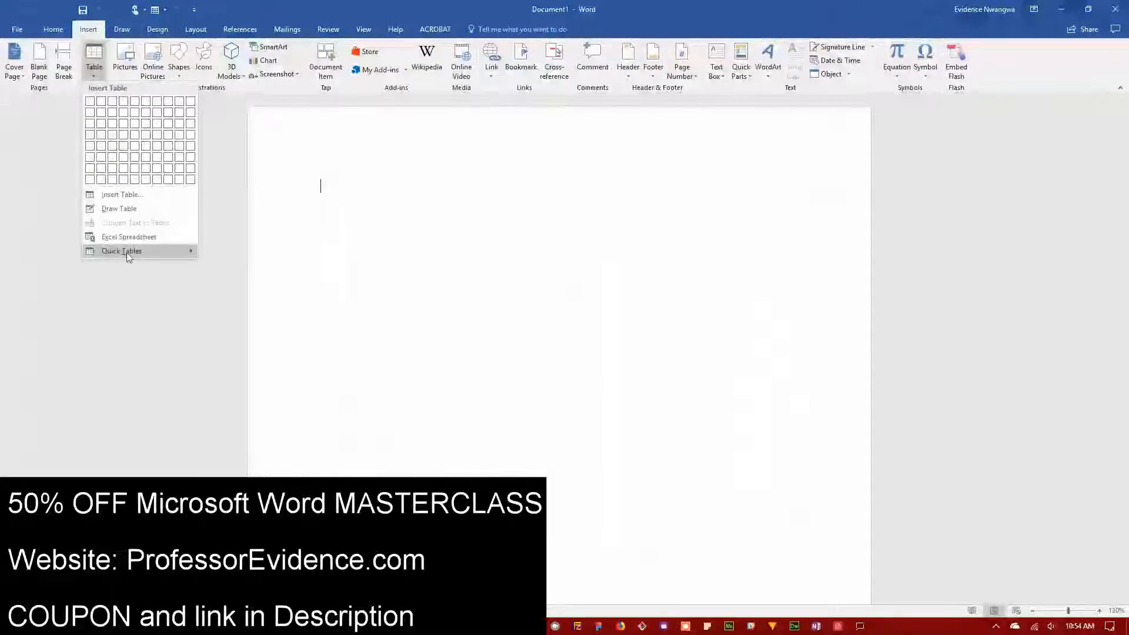
mouse_move(128, 257)
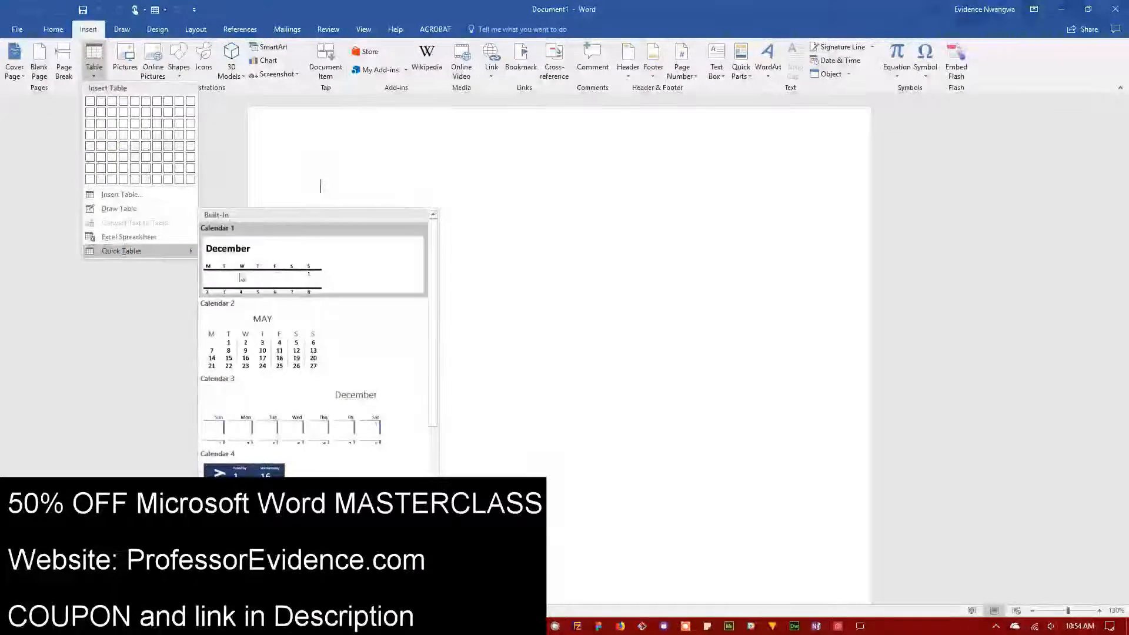
scroll(318, 452, down, 5)
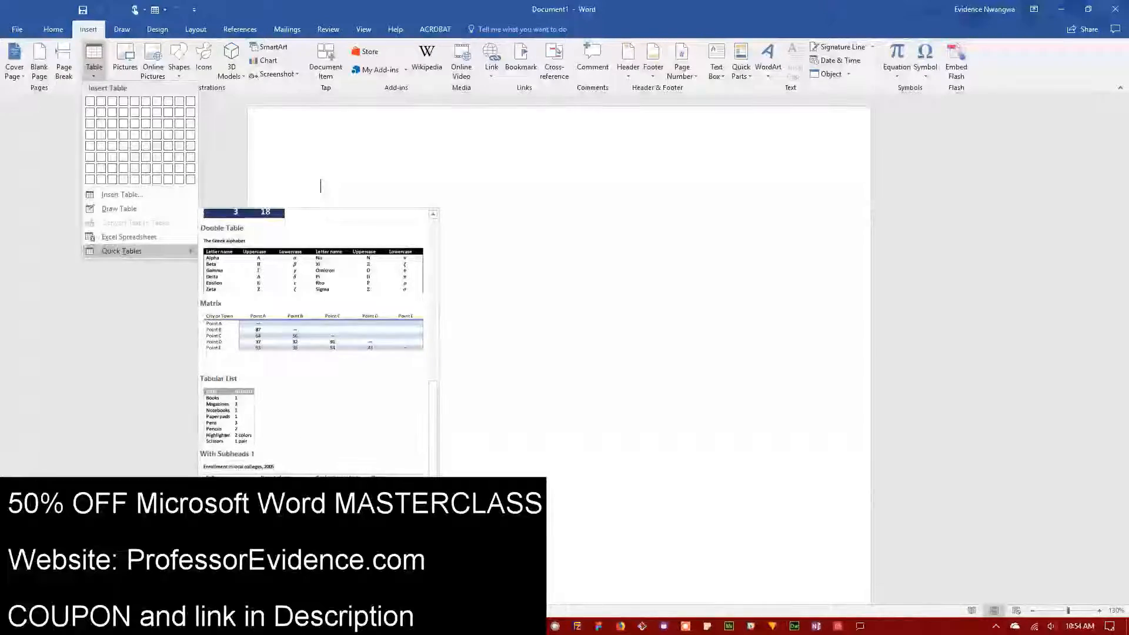
scroll(276, 314, up, 5)
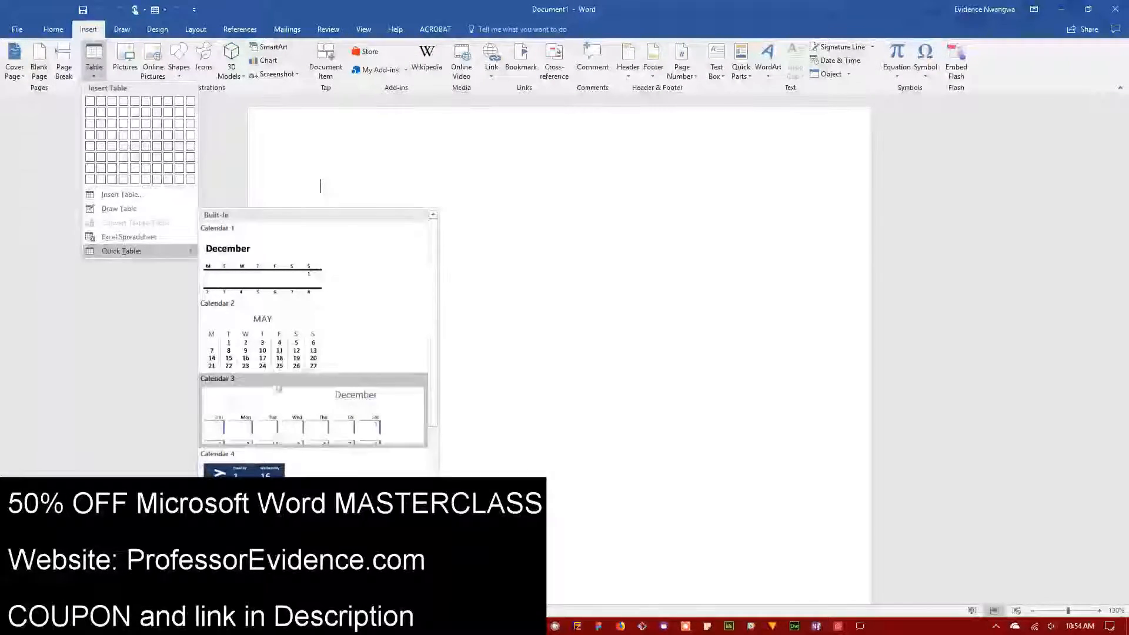
click(277, 350)
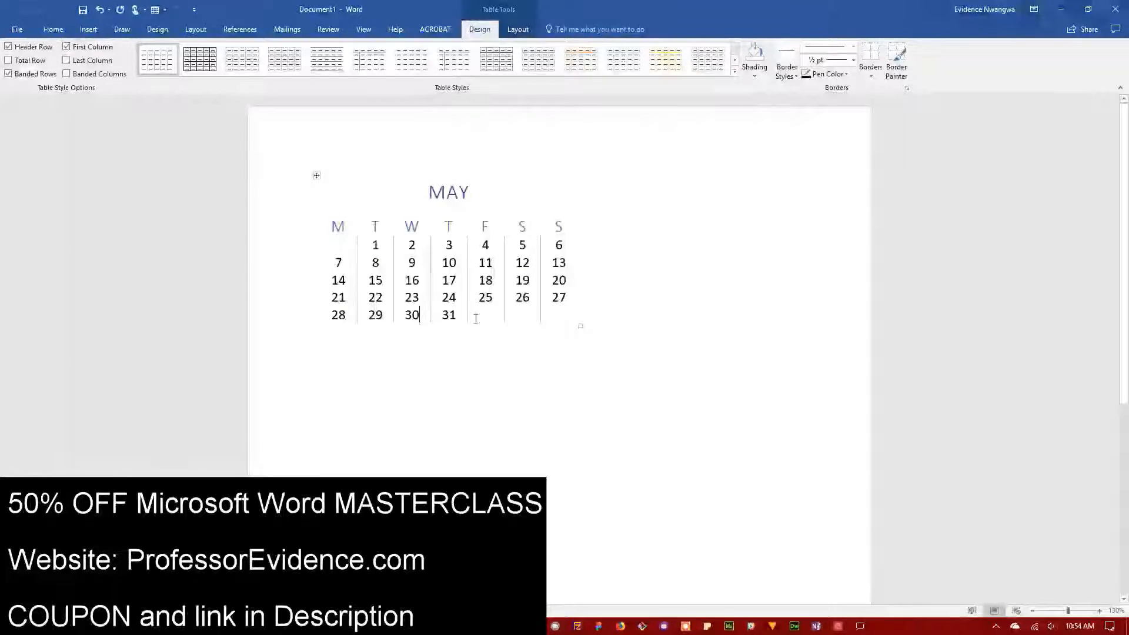
Restyle the May calendar with the plain banded table style that has lines below the header and beside the first column.
click(447, 193)
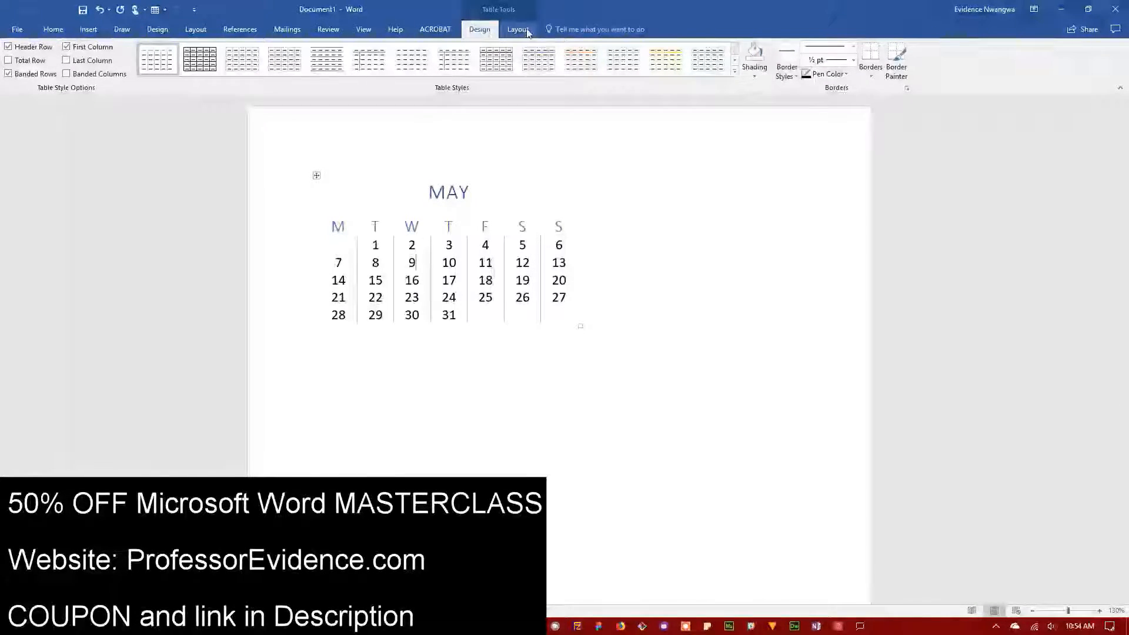
click(517, 29)
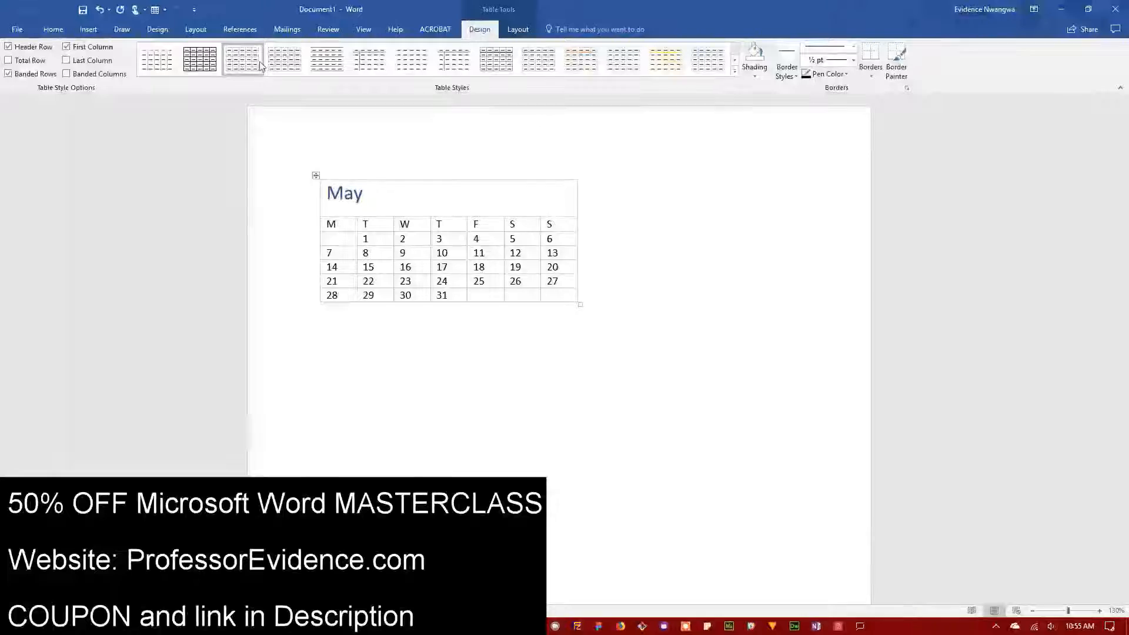
click(361, 69)
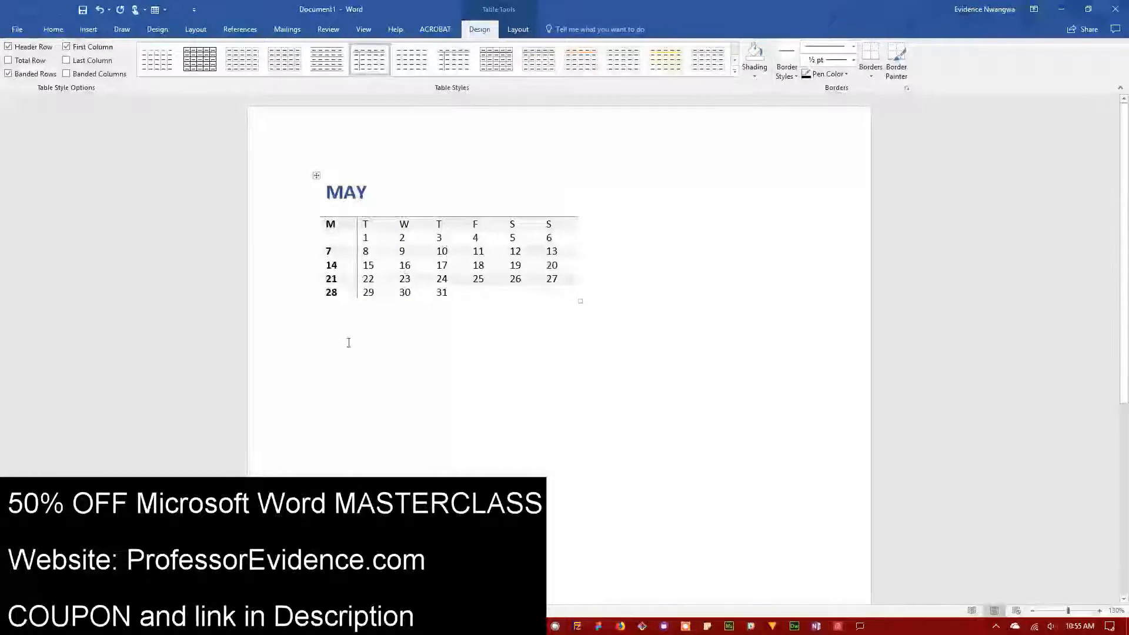
Insert a table with six columns and three rows below the May calendar.
click(331, 353)
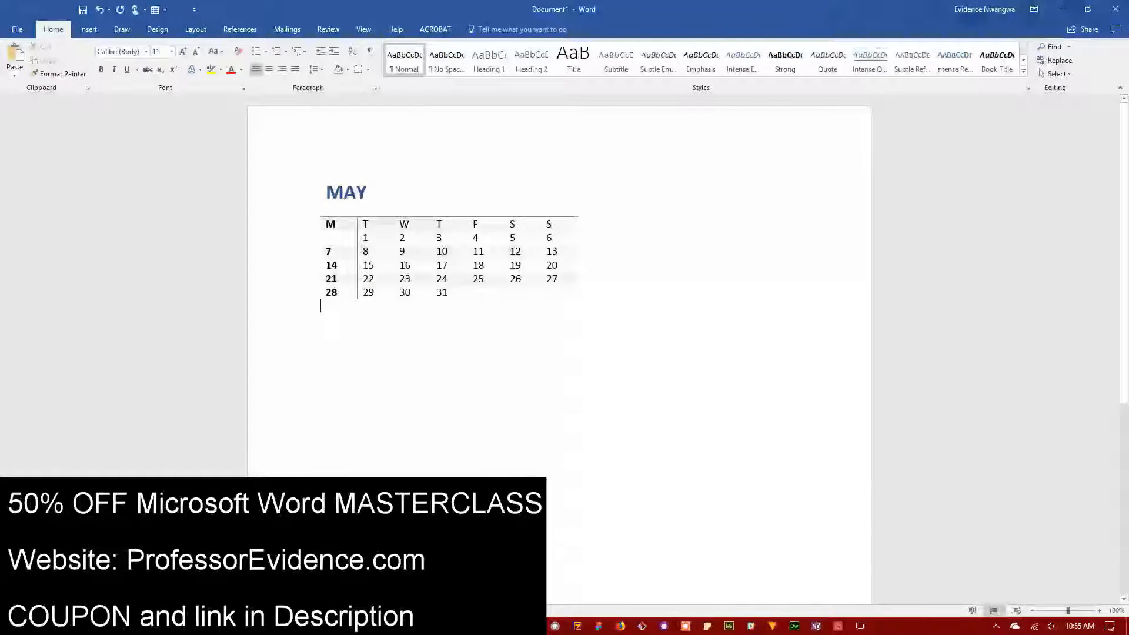
click(88, 29)
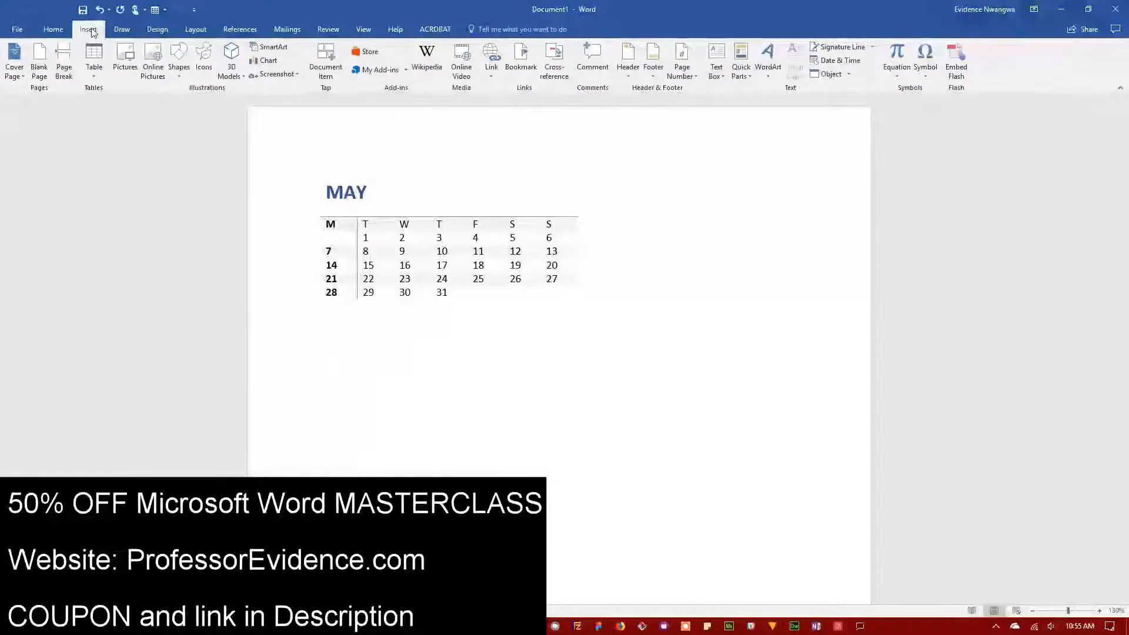
click(94, 59)
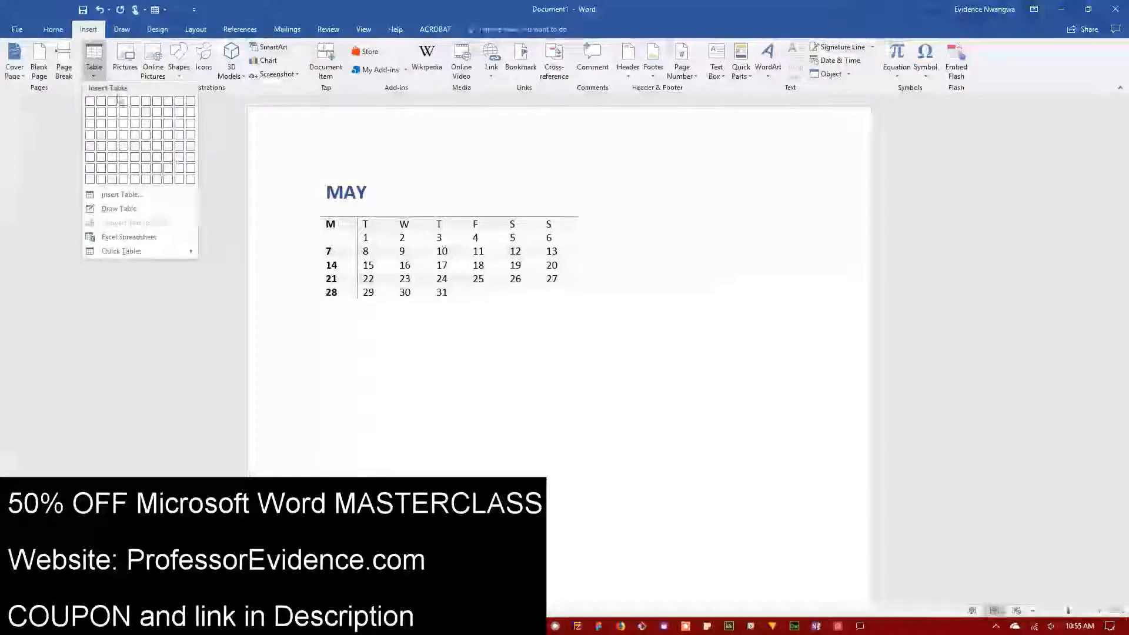
click(146, 123)
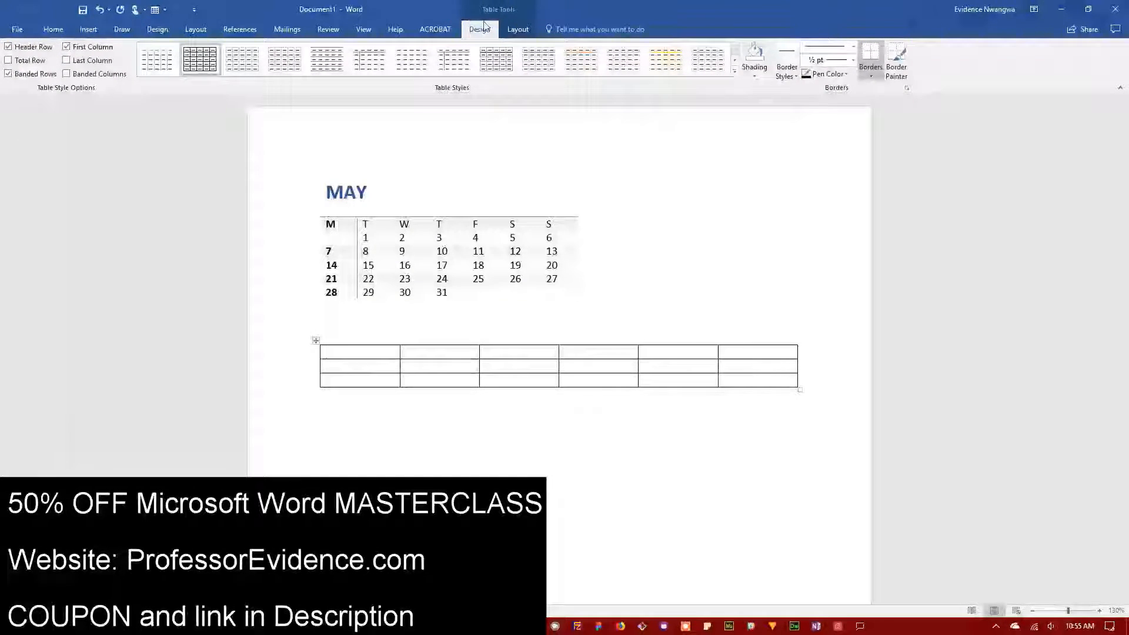
Try an orange-lined style and a black list style on the lower table, and apply the gray List Table 4 - Accent 3 style.
click(581, 59)
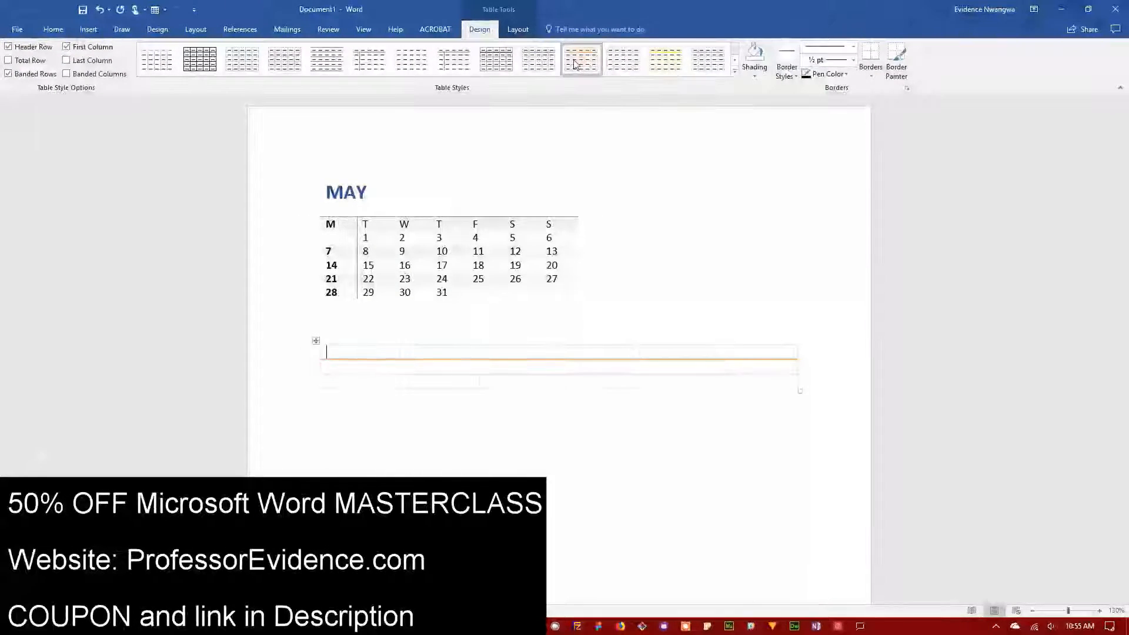
click(735, 71)
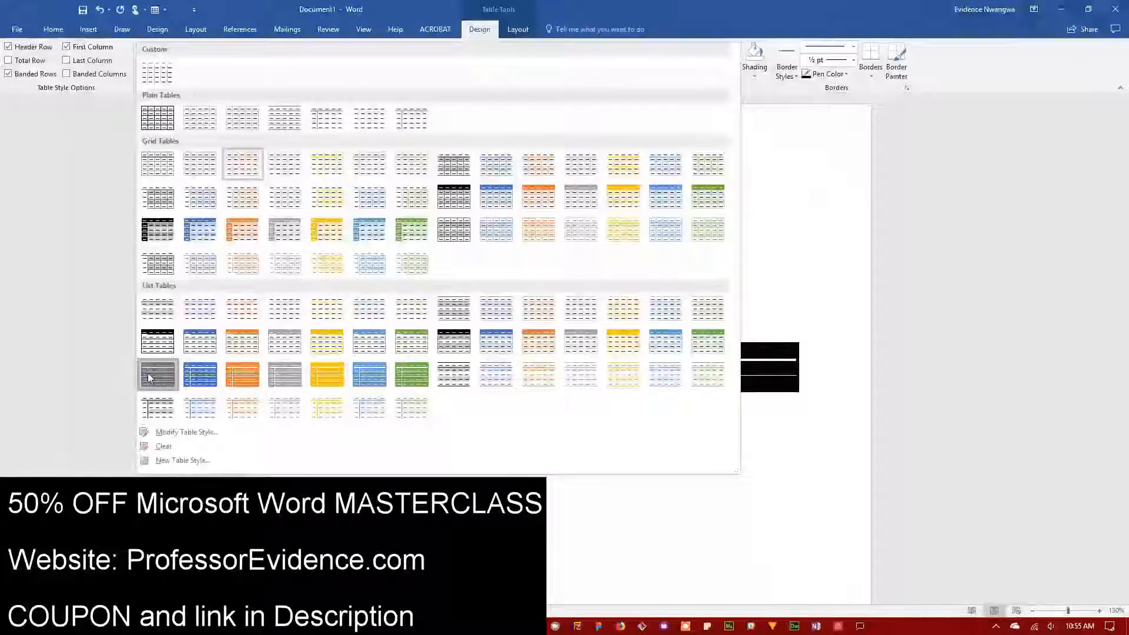
click(148, 377)
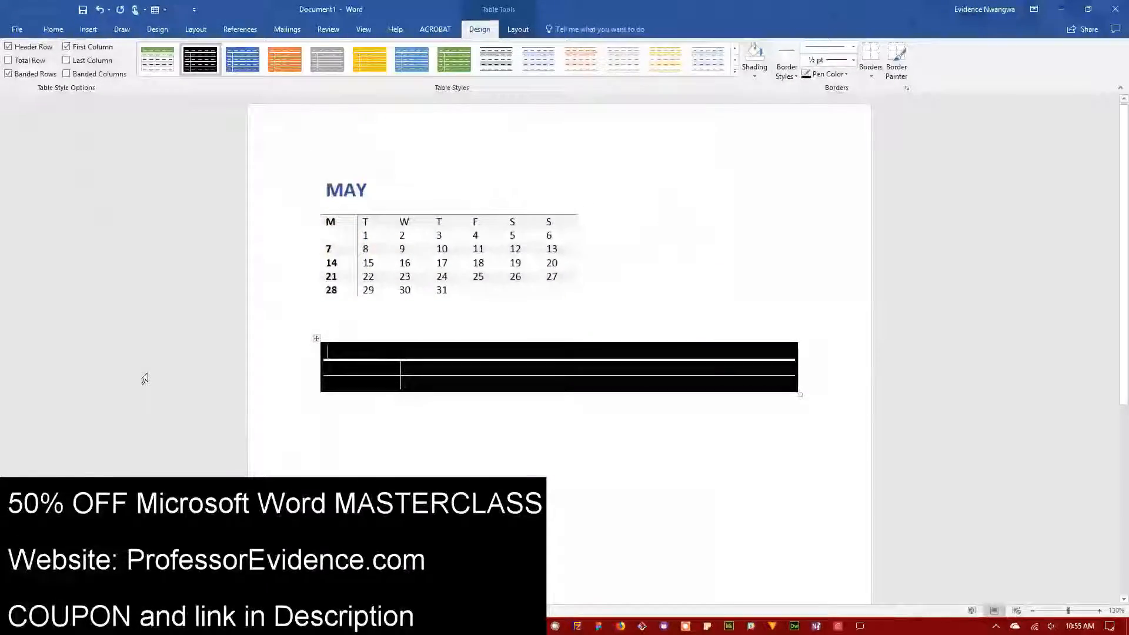
click(735, 71)
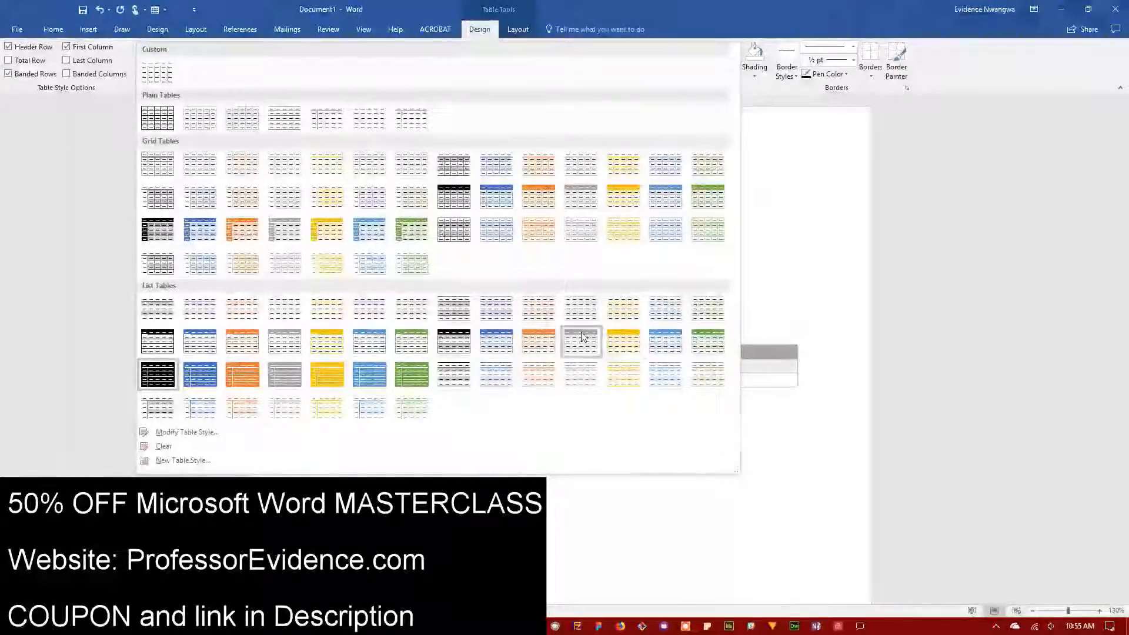
click(582, 336)
View the modification settings of the List Table 4 - Accent 3 style and leave without changing them.
click(735, 71)
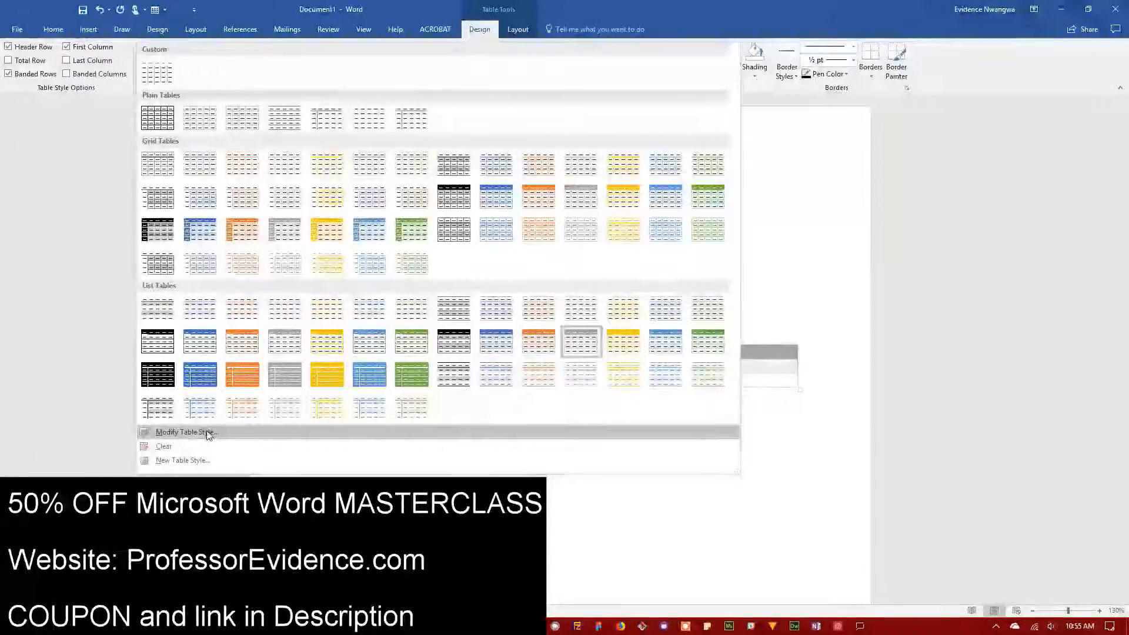
click(186, 432)
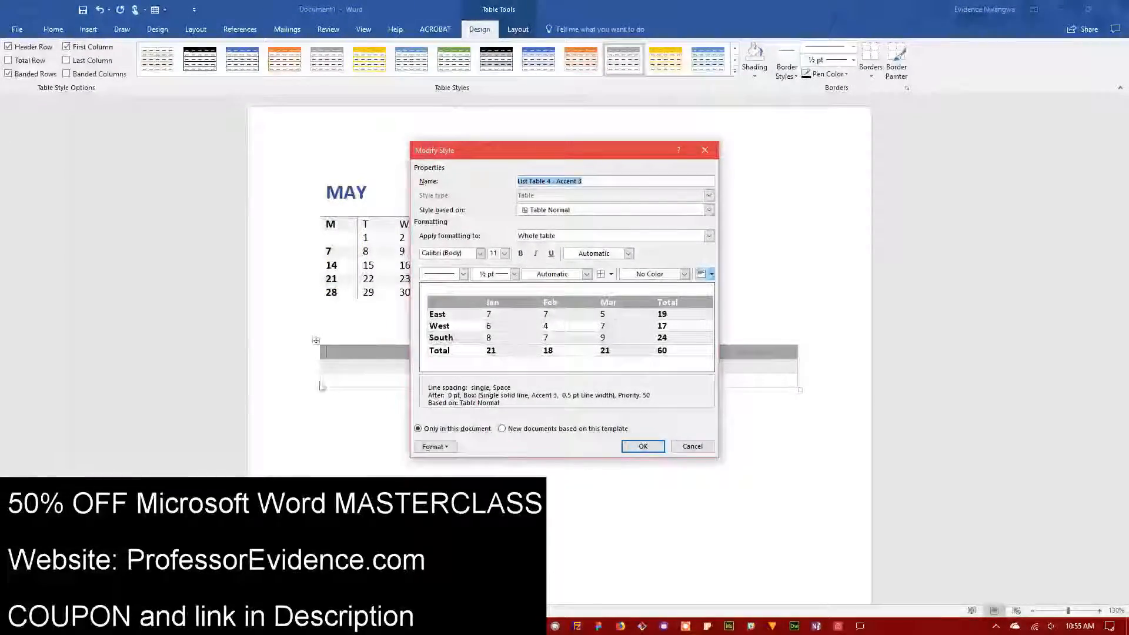
click(692, 446)
View the new table style settings, including the style type and base style choices, and leave without creating a style.
click(734, 70)
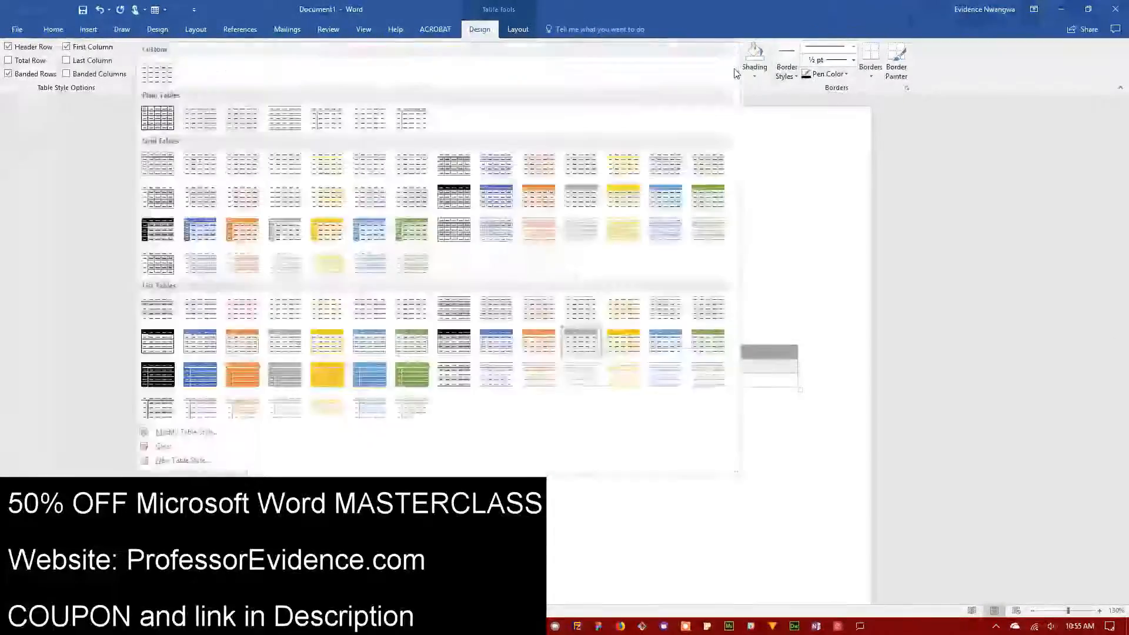
click(213, 461)
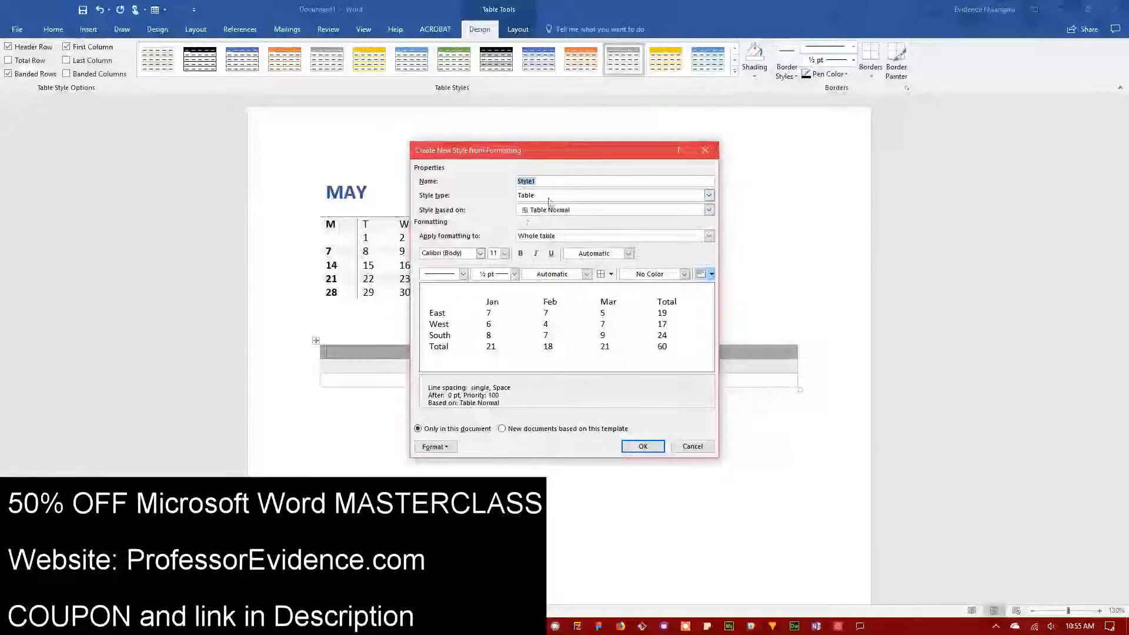
click(709, 196)
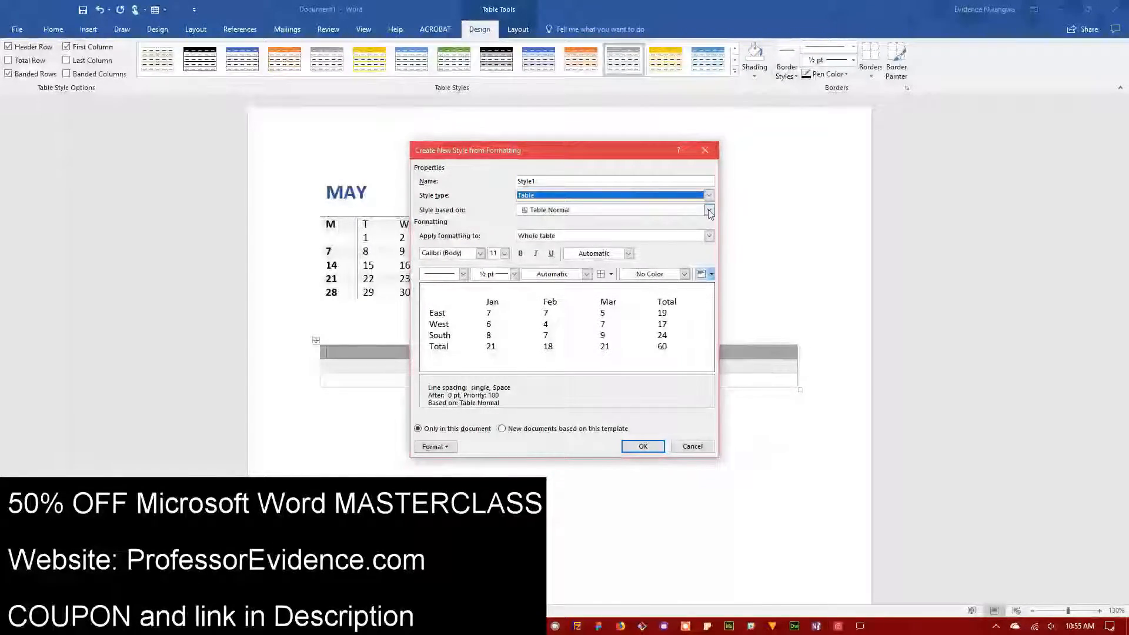
click(709, 210)
click(709, 210)
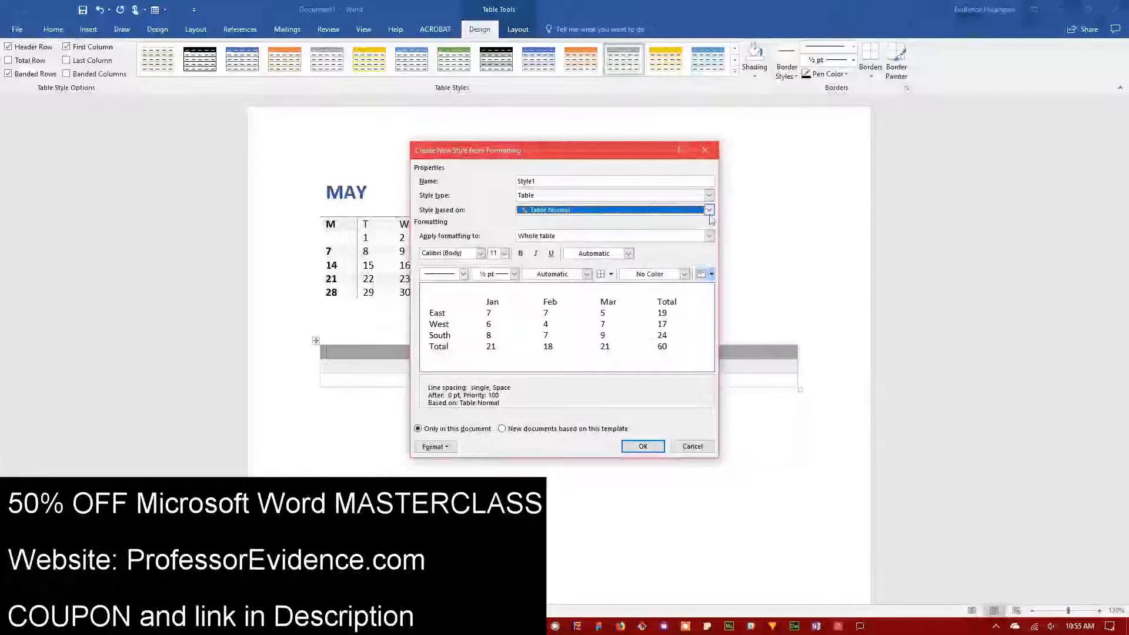
click(692, 447)
click(345, 421)
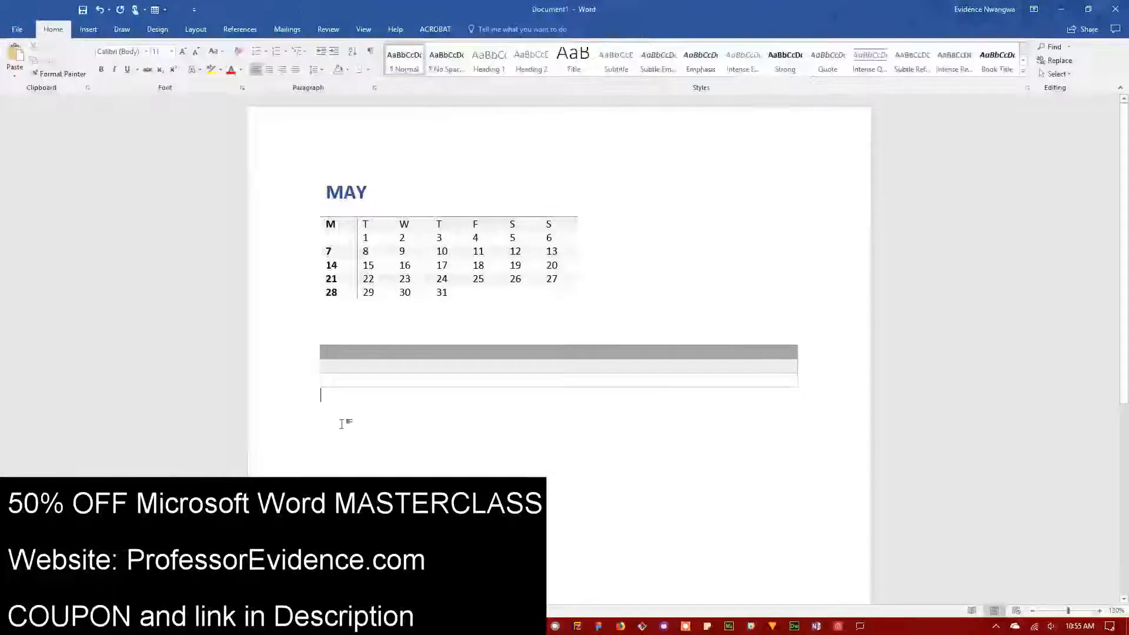
Turn the lower table's header row formatting off and back on.
click(394, 354)
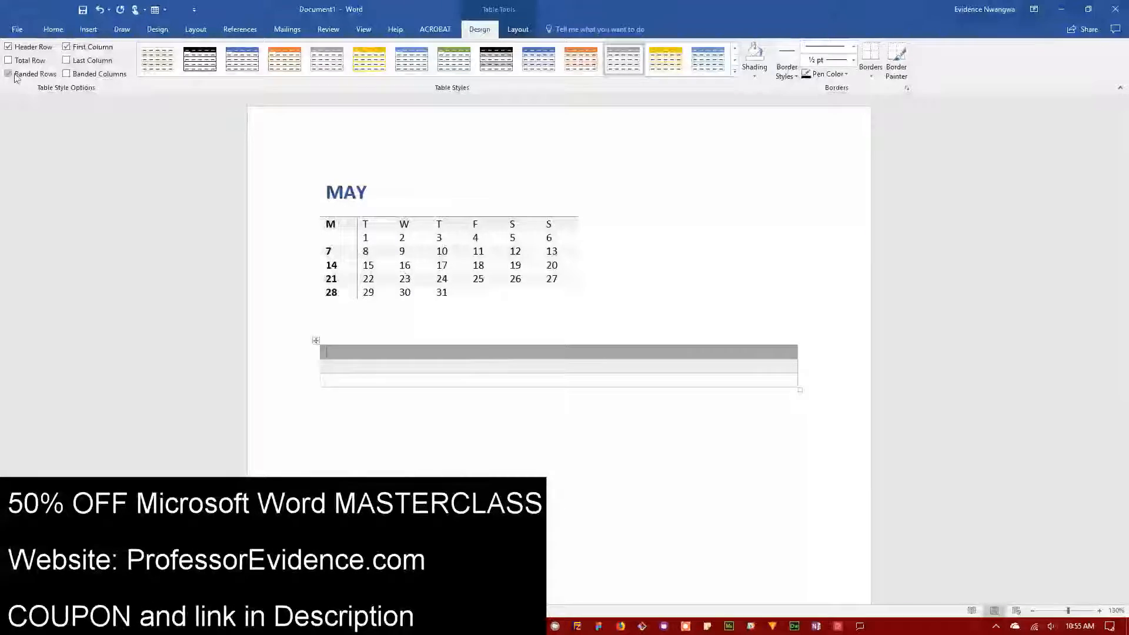
click(17, 51)
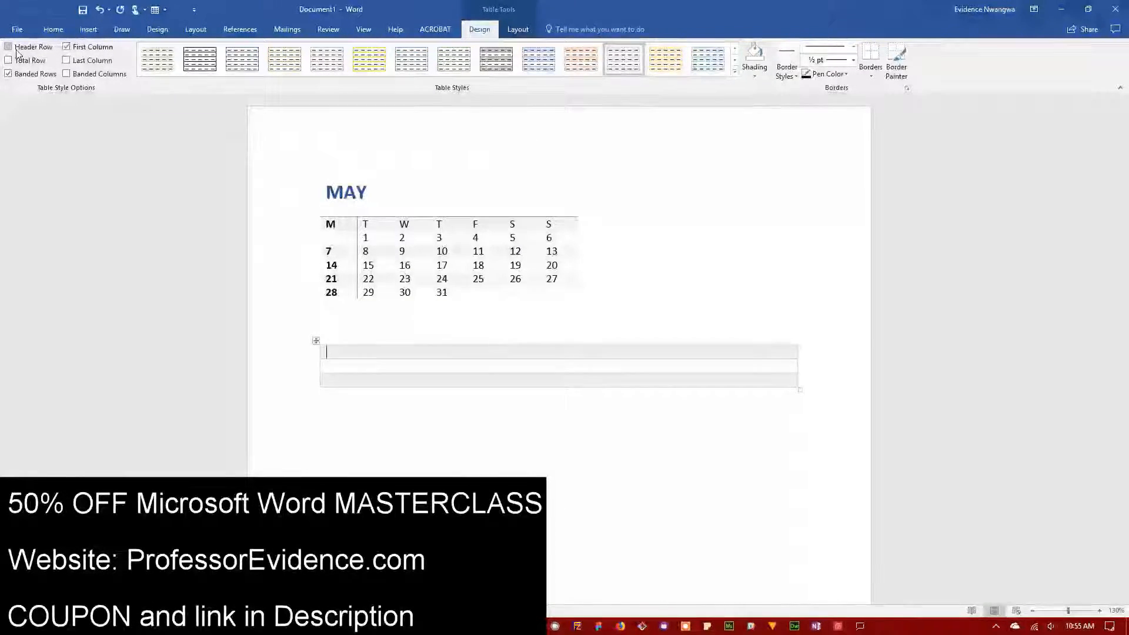
click(16, 51)
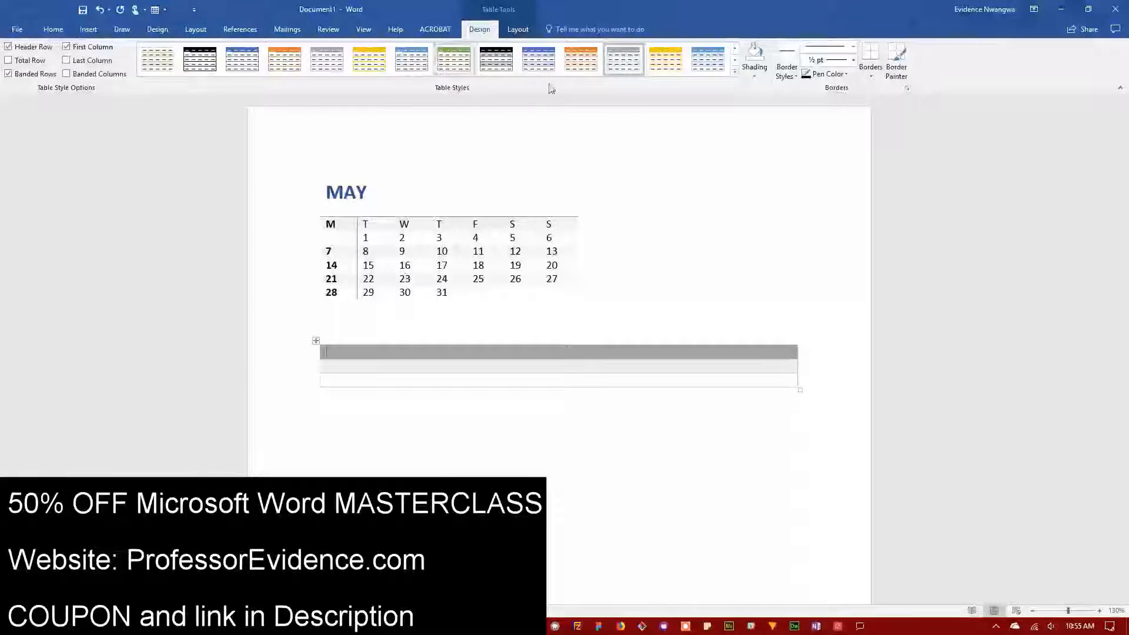
Try the custom table style on the lower table, and return it to the plain black grid style.
click(736, 71)
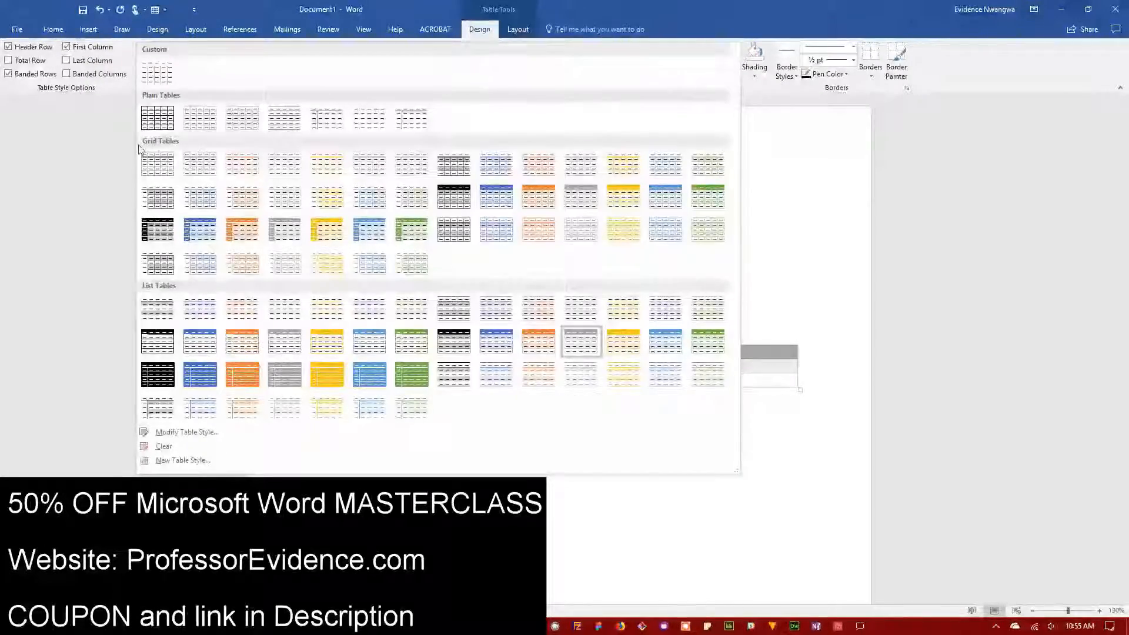
click(156, 77)
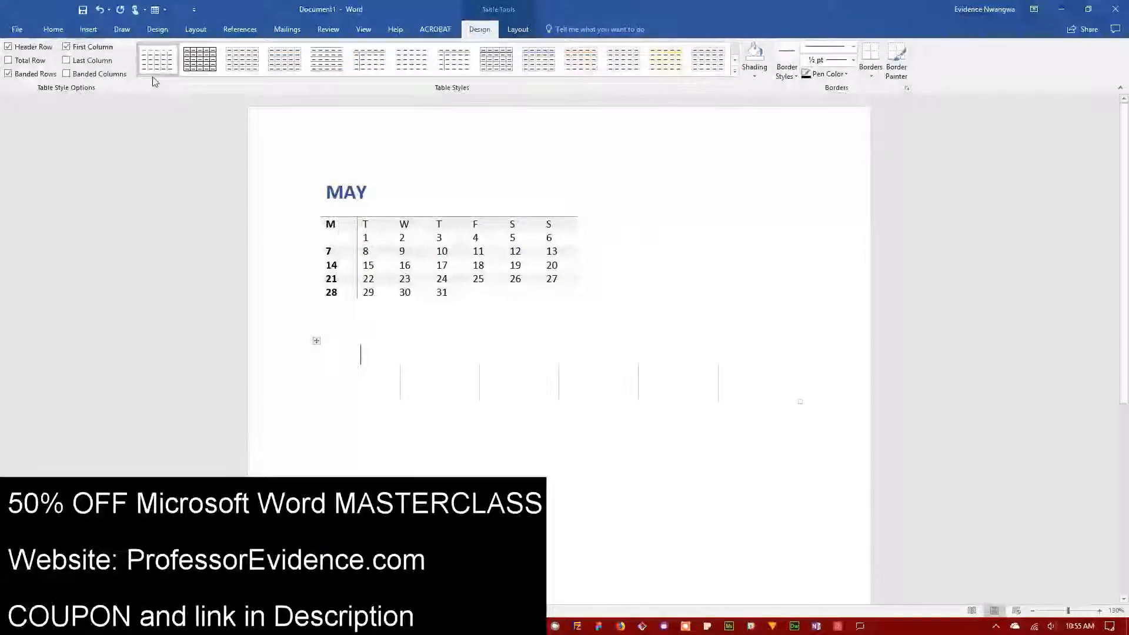
click(734, 75)
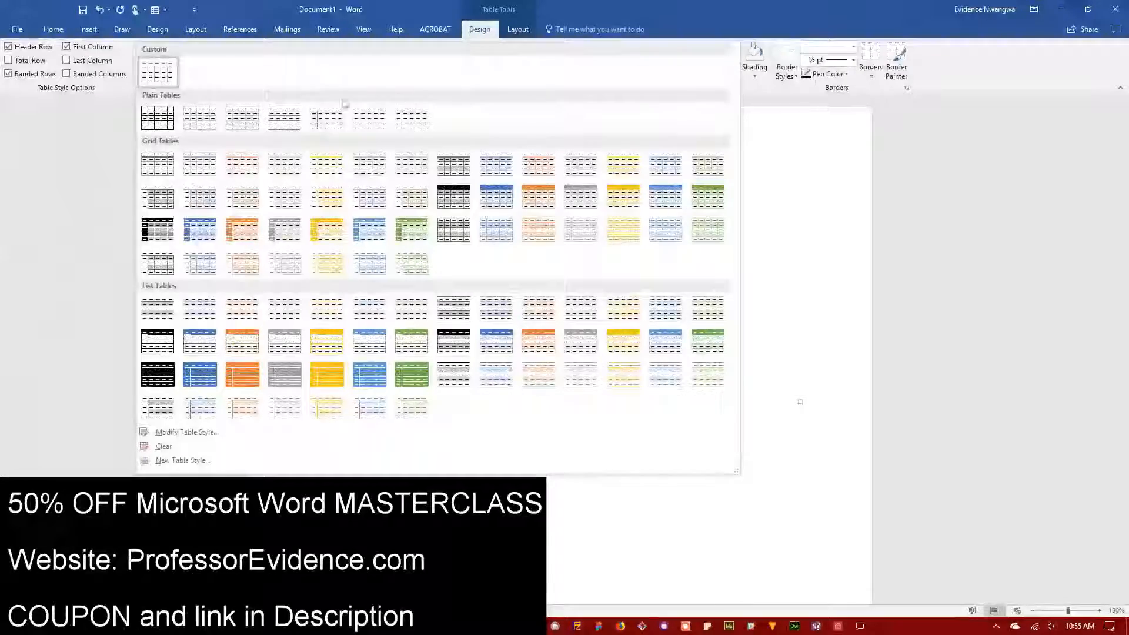
click(187, 119)
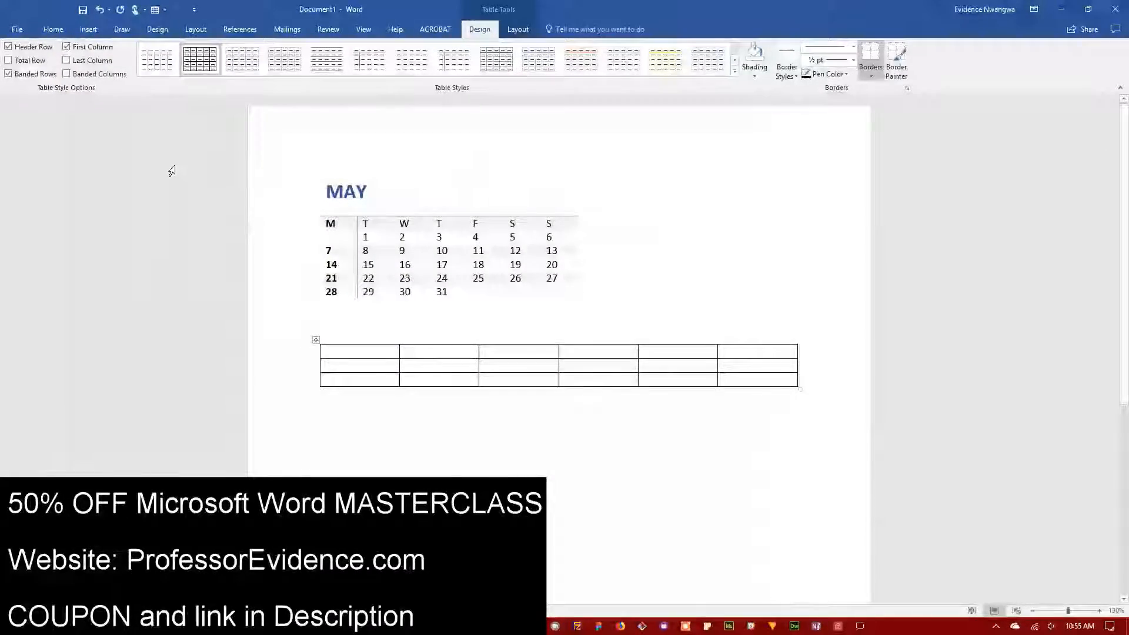
click(24, 49)
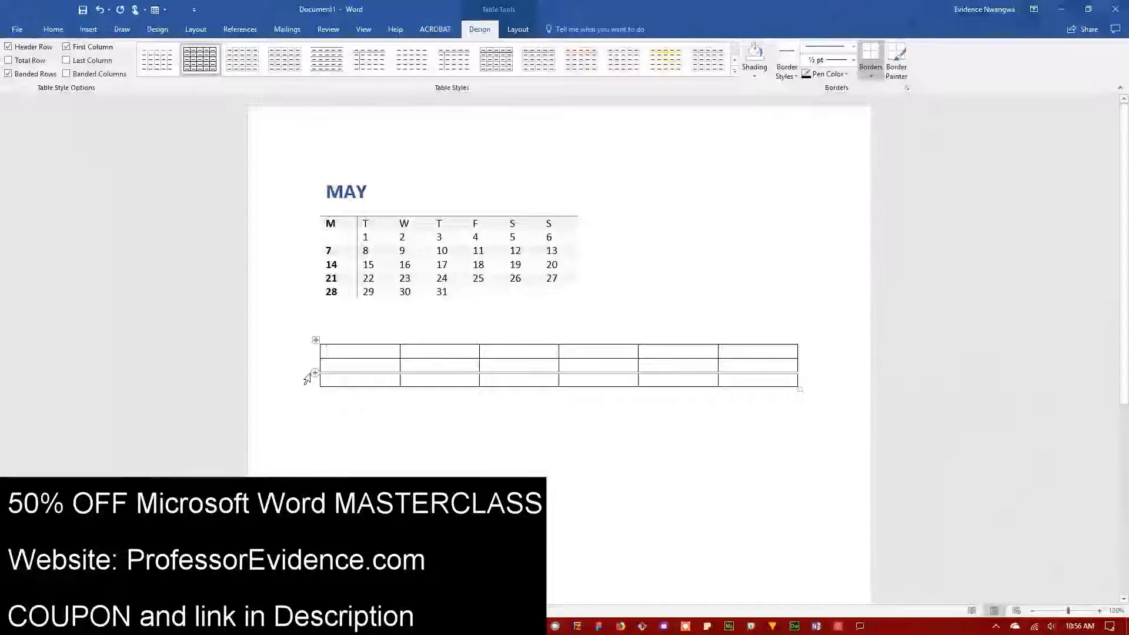
Insert three rows above the lower table's last row, and resize the table to taller rows and a slightly narrower width.
click(316, 373)
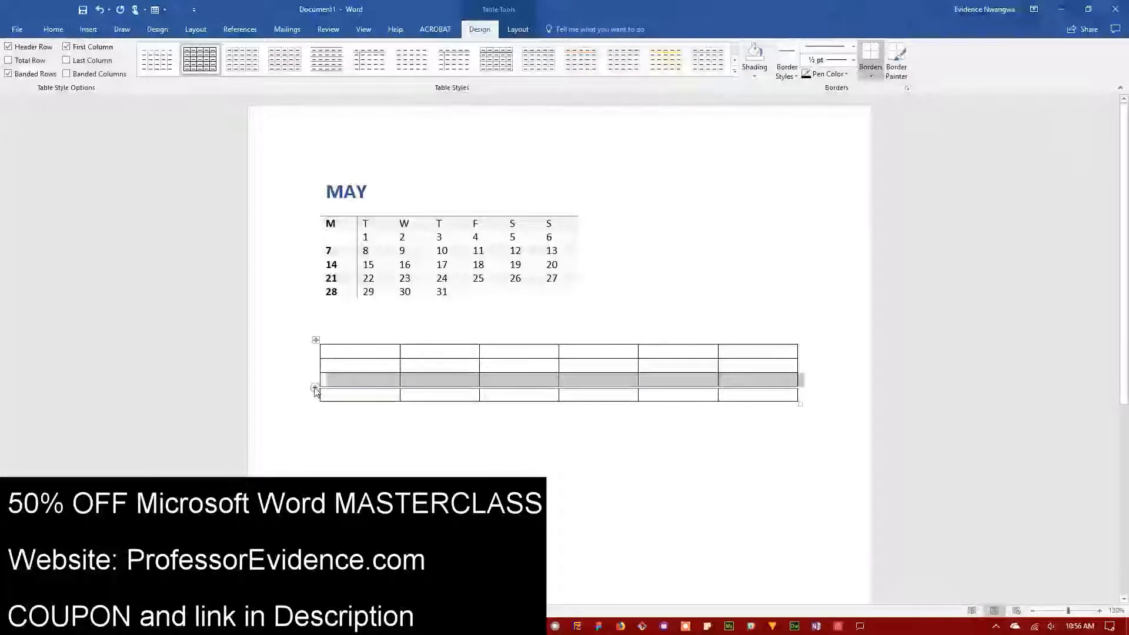
click(316, 387)
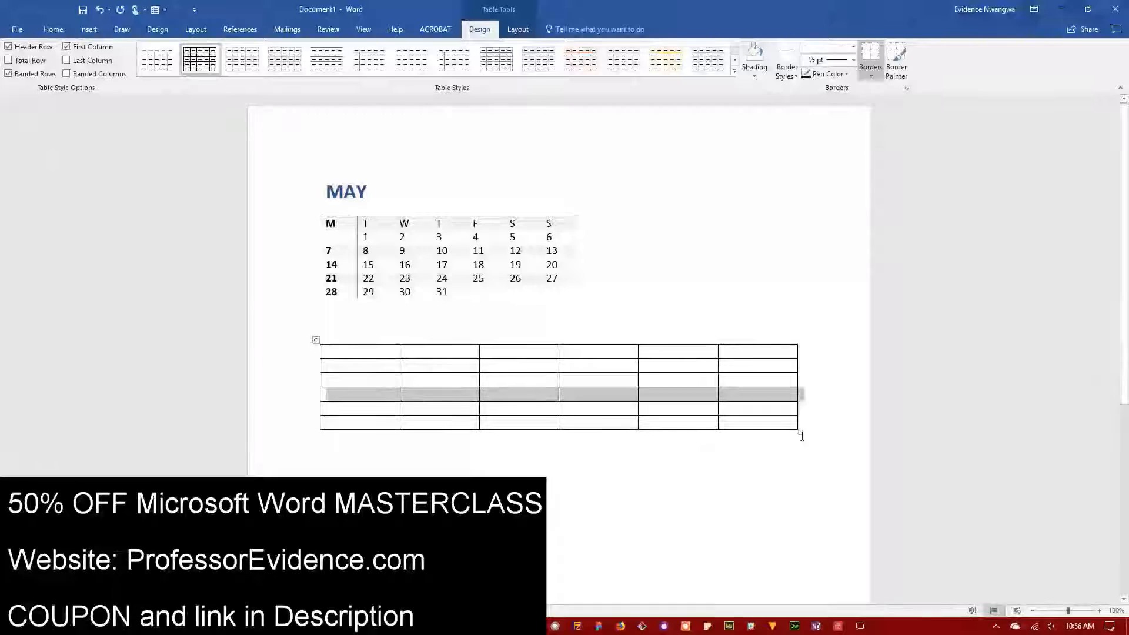
drag(802, 436, 658, 394)
drag(767, 441, 521, 546)
drag(415, 463, 745, 544)
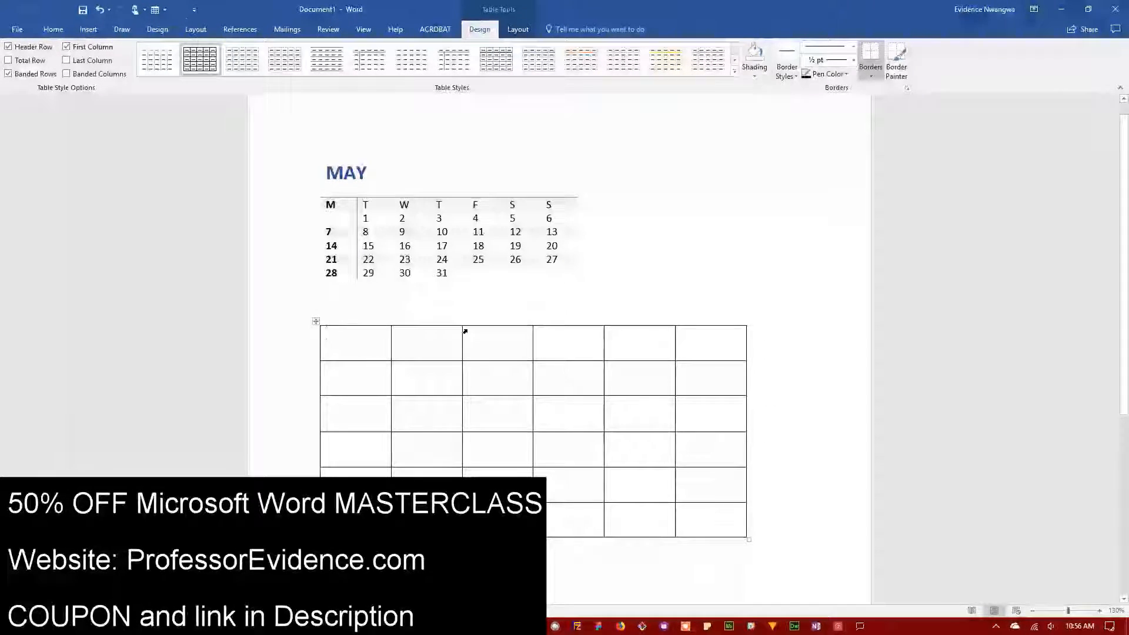
Insert three columns between the lower table's first and second columns.
click(400, 322)
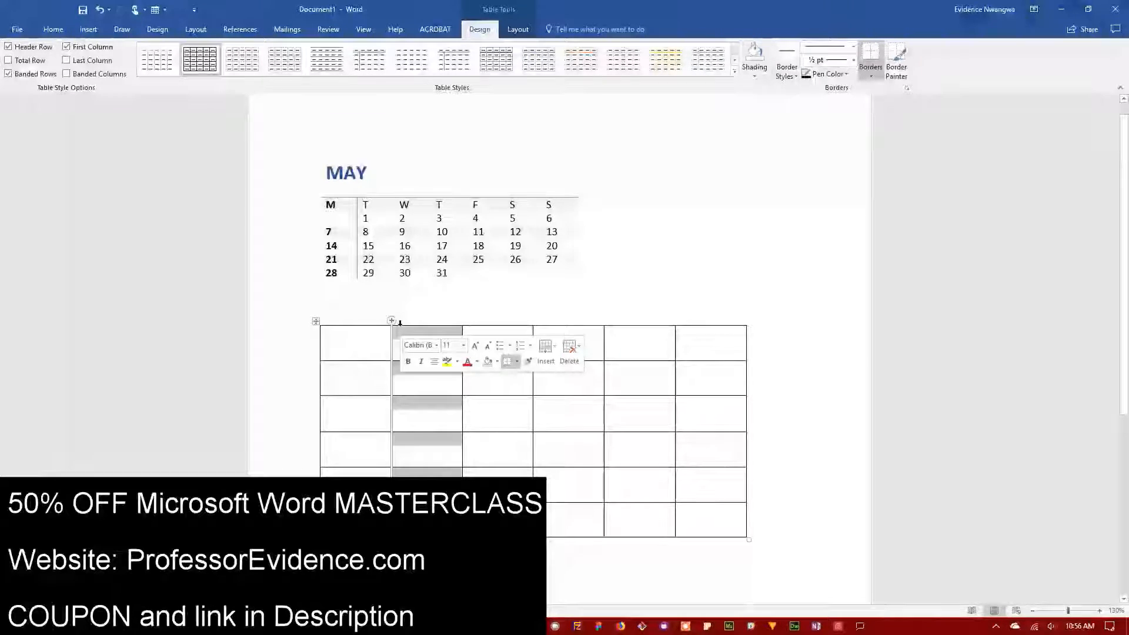
click(392, 321)
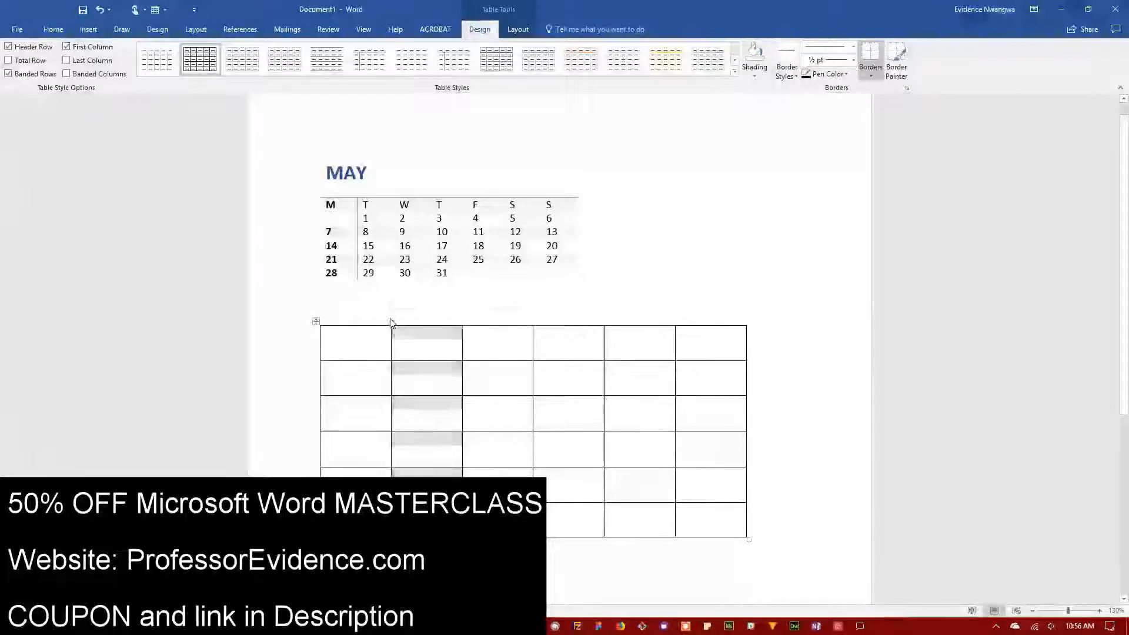
click(388, 321)
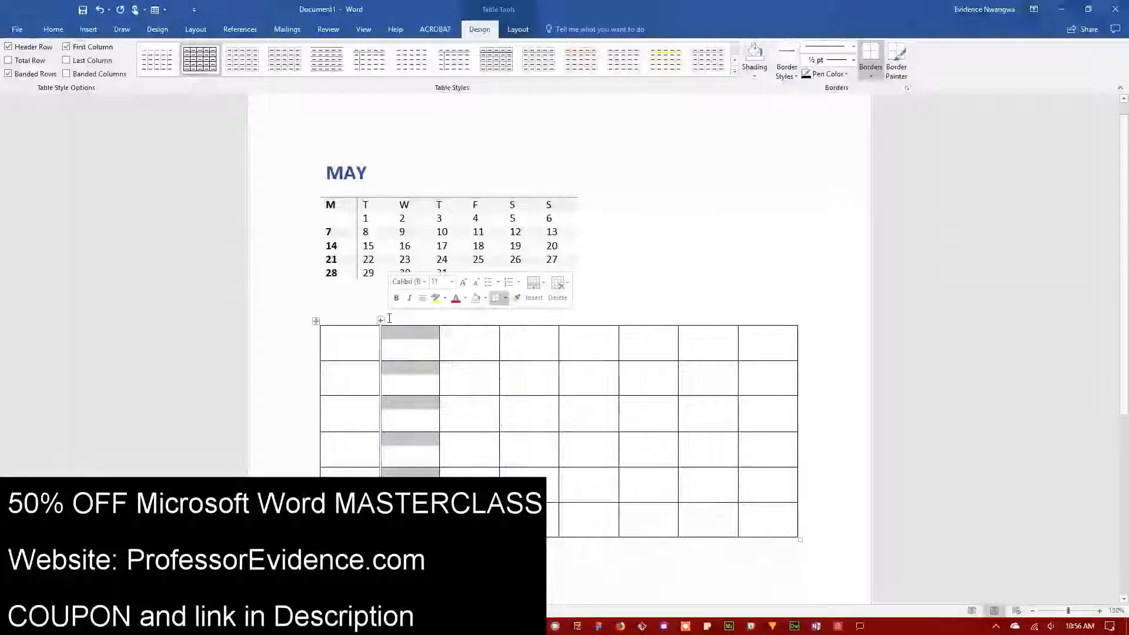
click(381, 321)
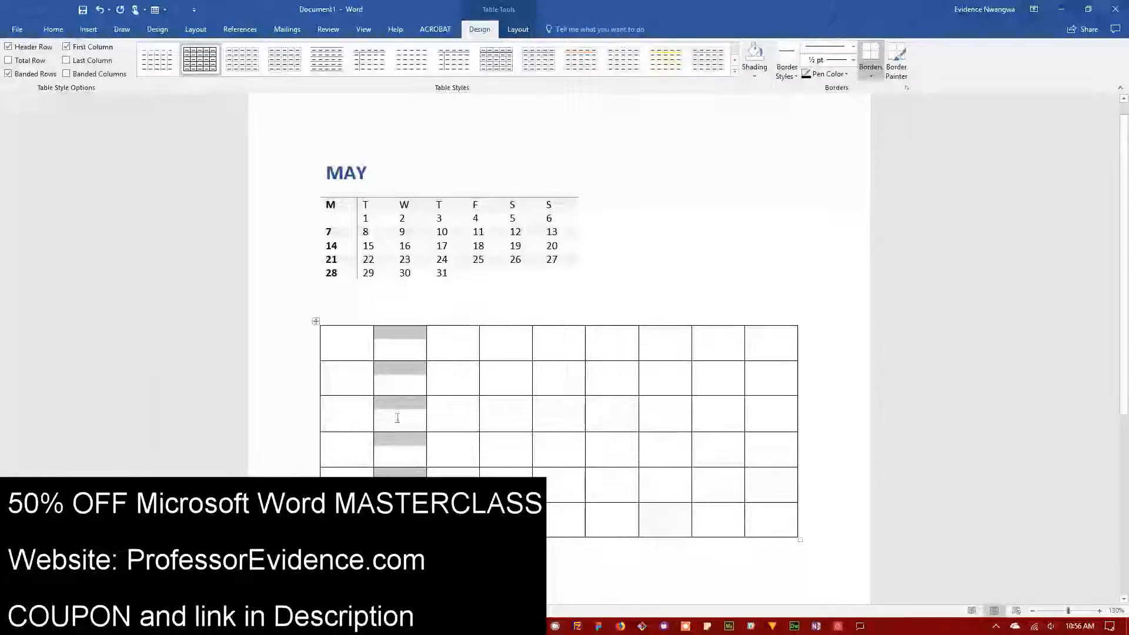
Delete the lower table's second column three times to bring the table back to six columns.
right_click(404, 346)
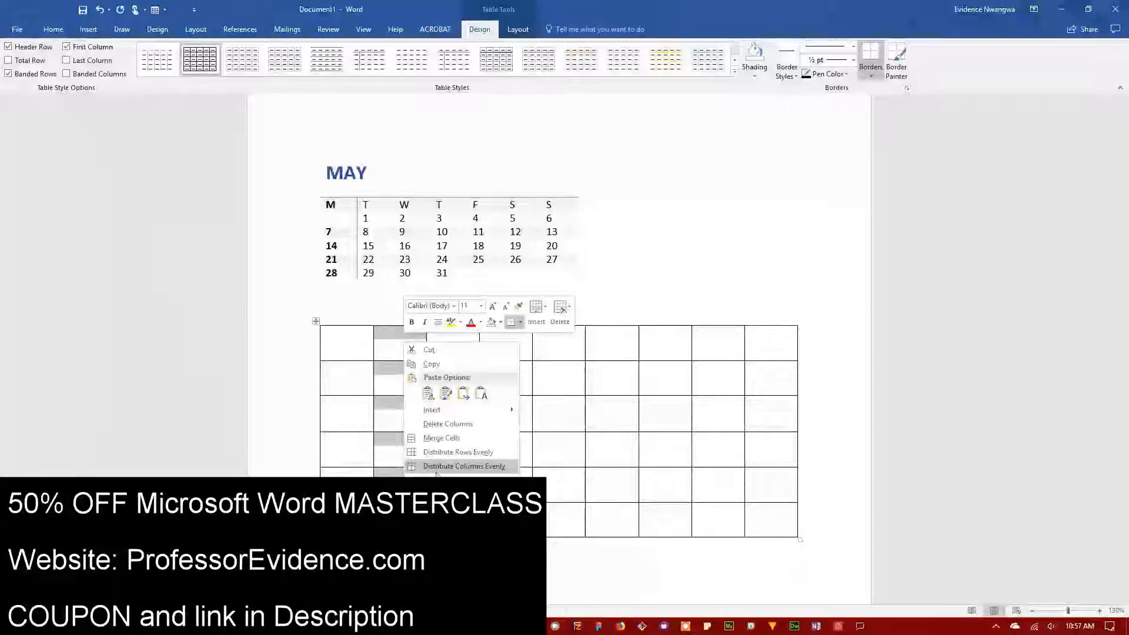
click(445, 423)
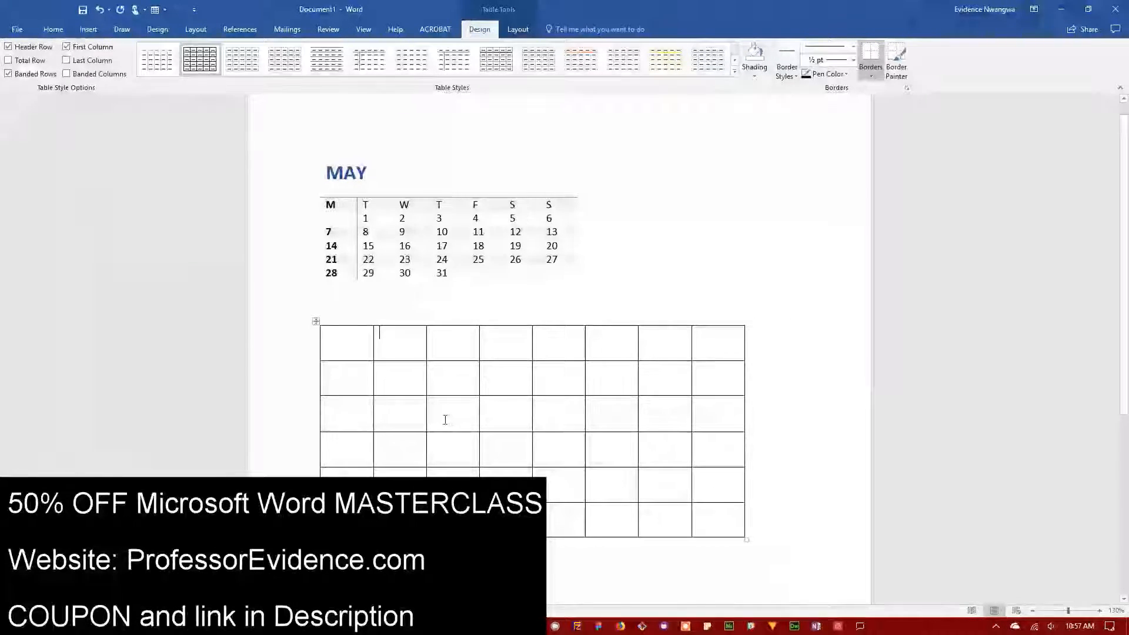
click(388, 326)
right_click(400, 402)
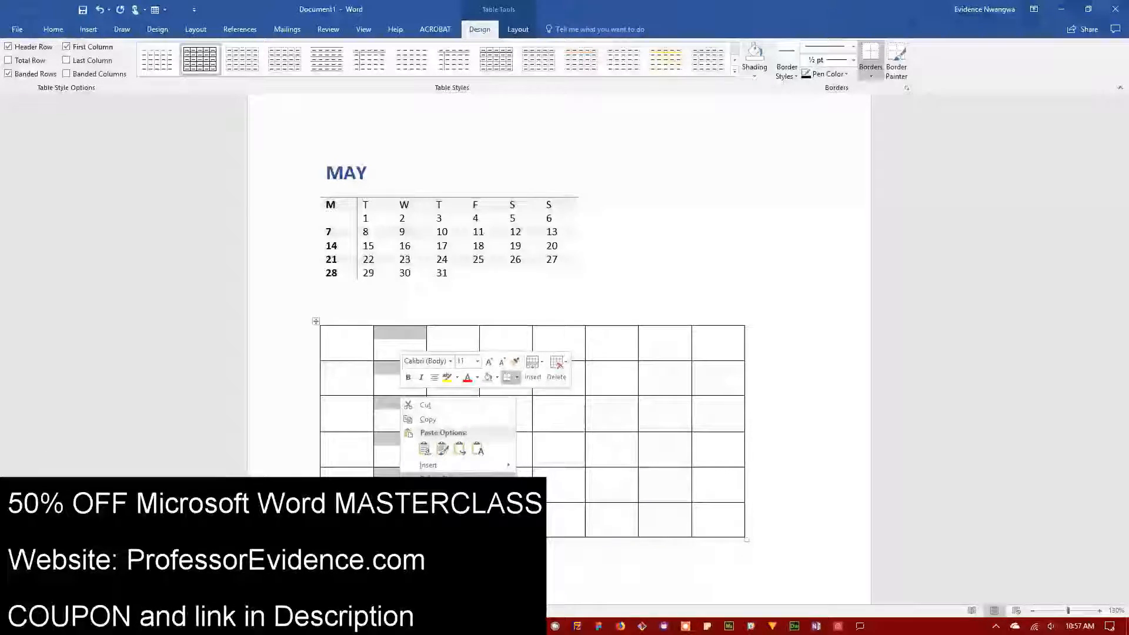
click(442, 479)
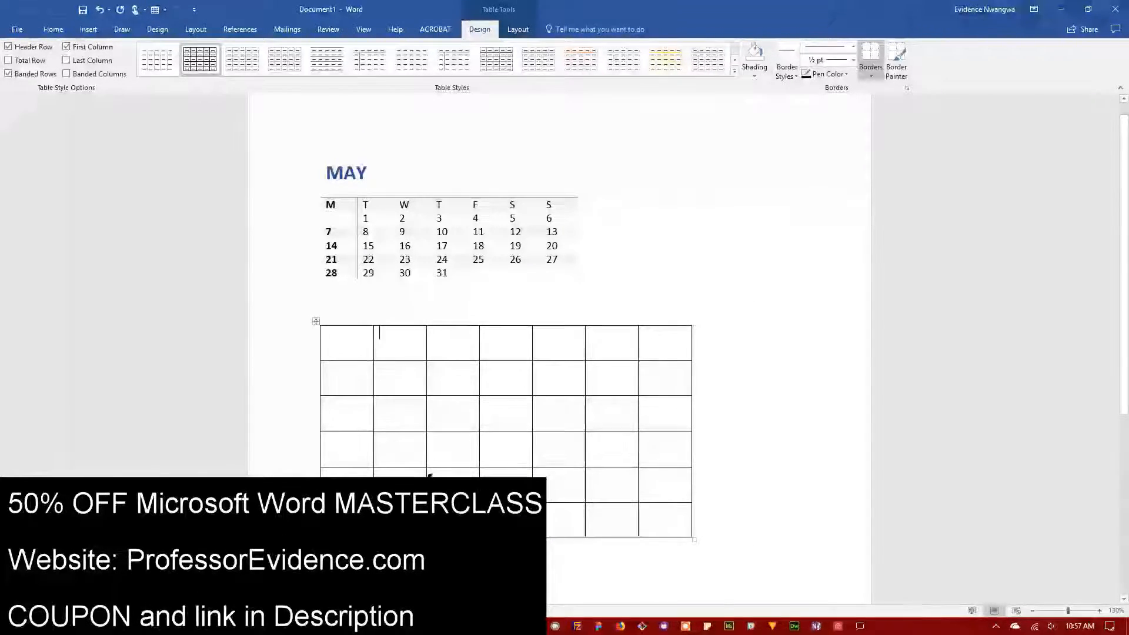
drag(411, 340, 411, 517)
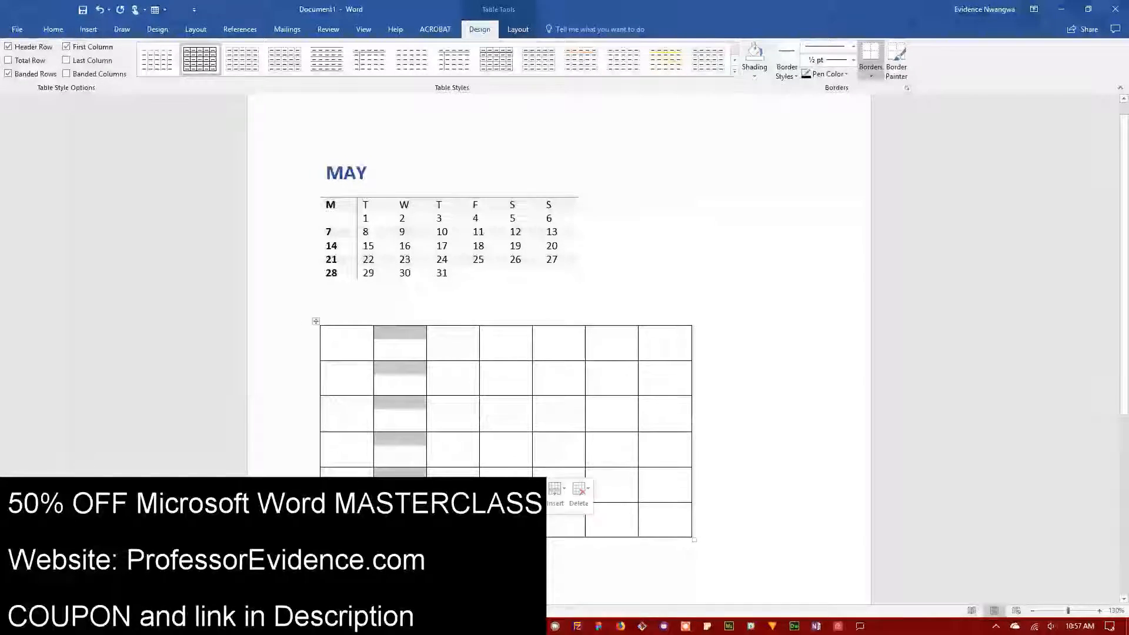
right_click(408, 362)
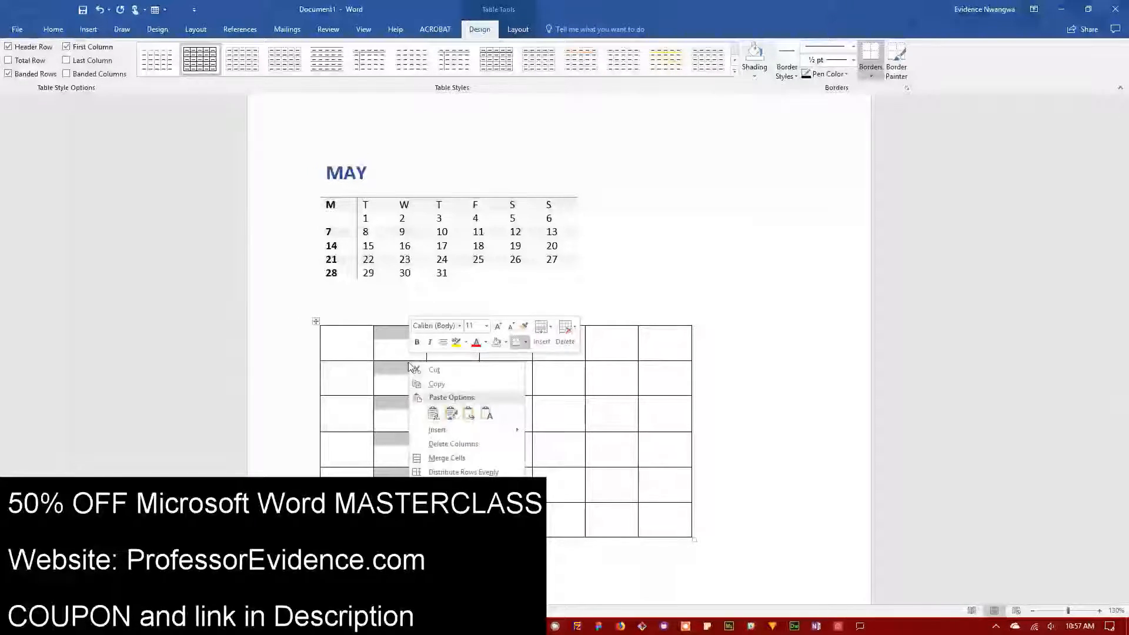
click(436, 444)
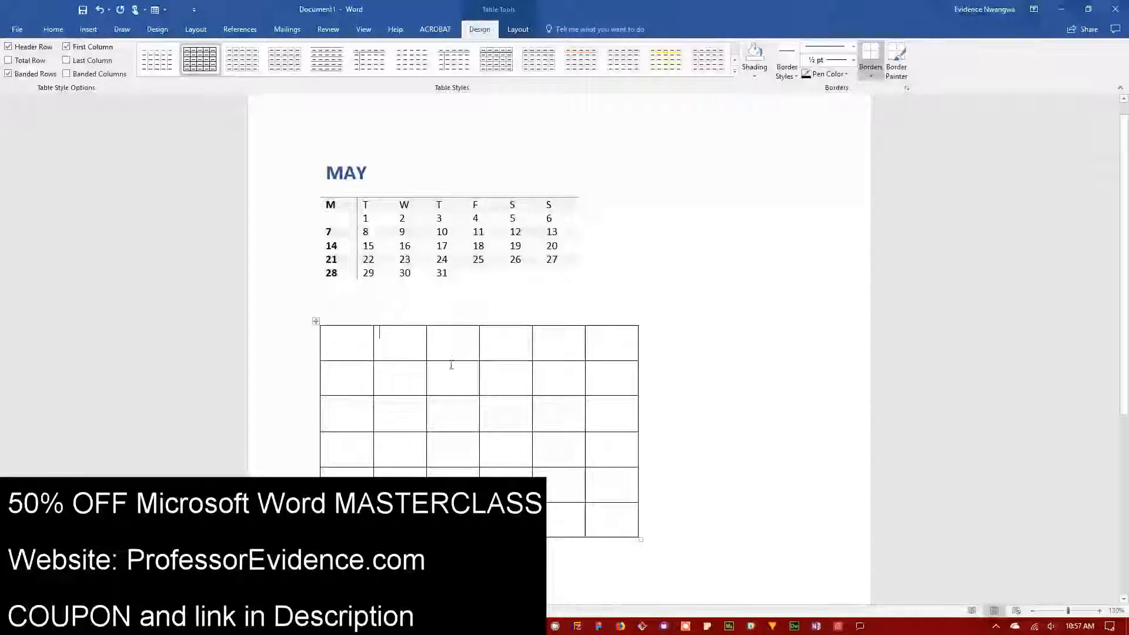
Merge the block of four cells in the lower table's first two rows, second and third columns.
drag(417, 377, 436, 365)
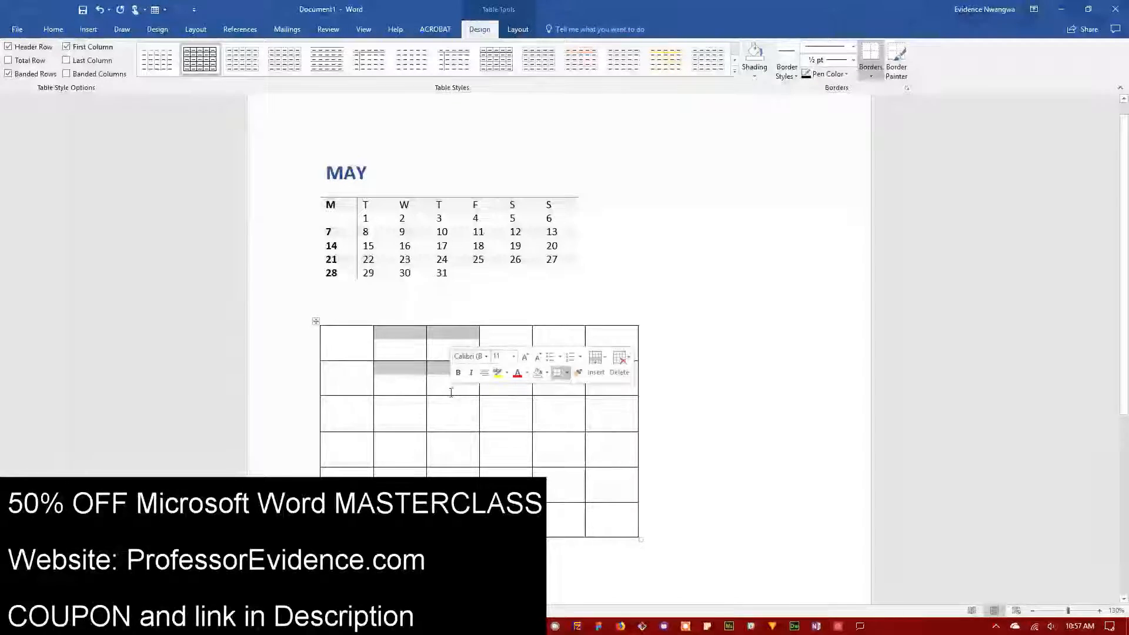
right_click(436, 374)
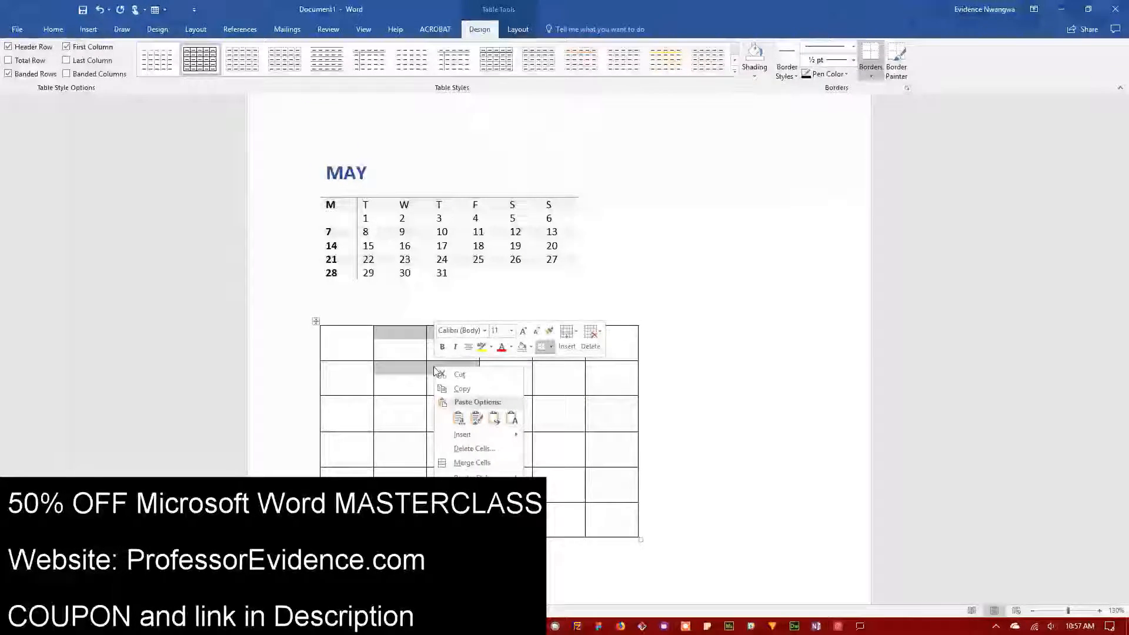
click(473, 462)
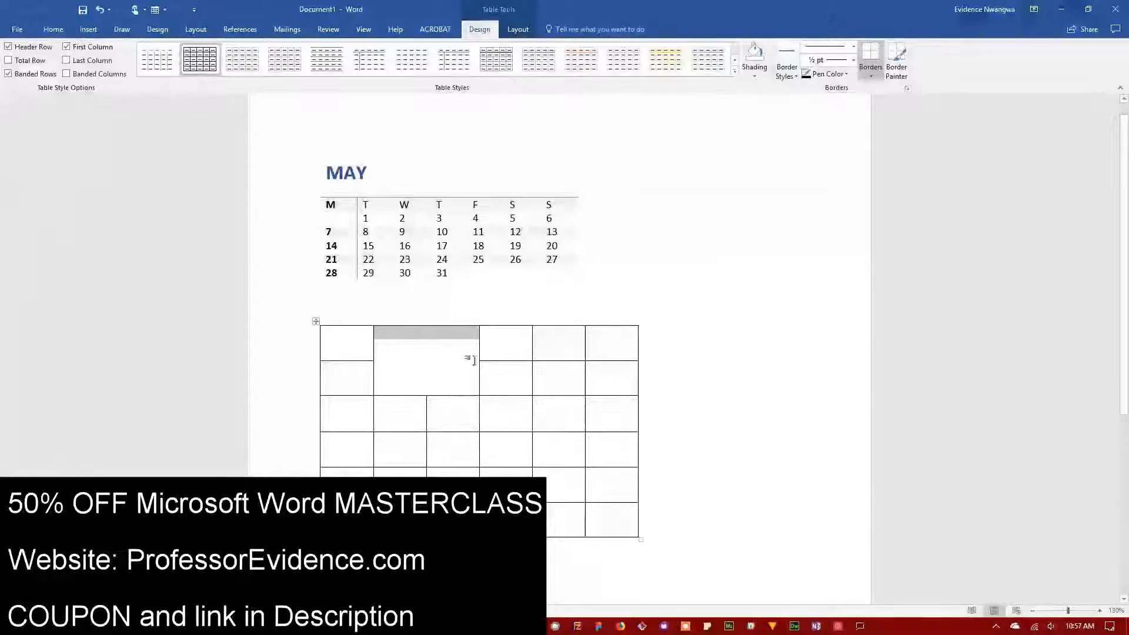
Split the merged cell into two columns and two rows, and merge those four cells again.
right_click(404, 344)
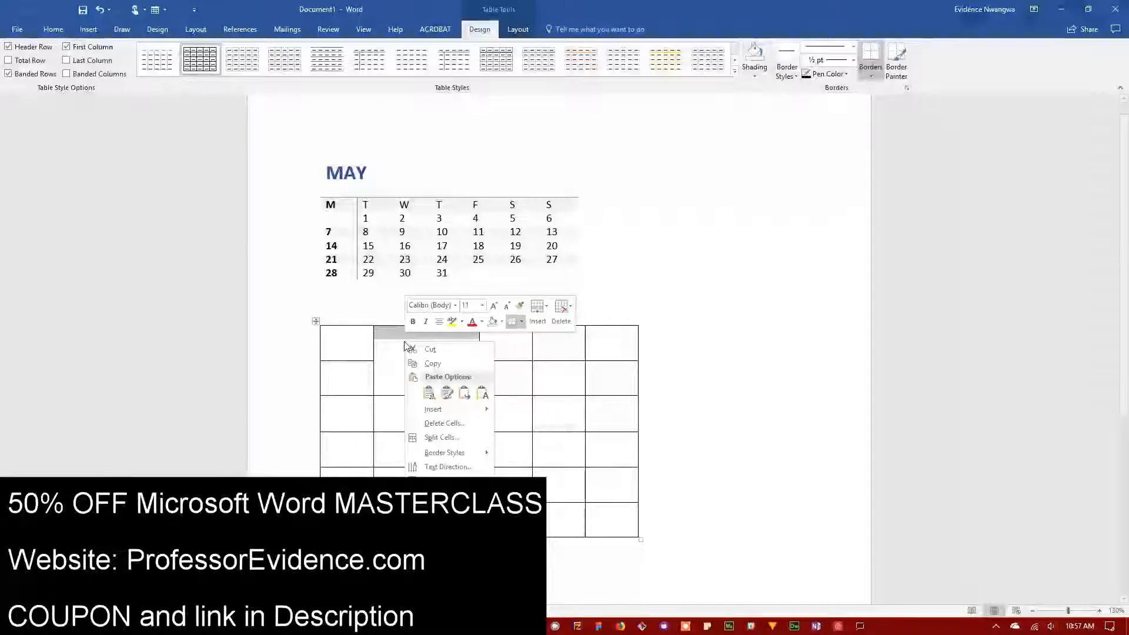
click(442, 437)
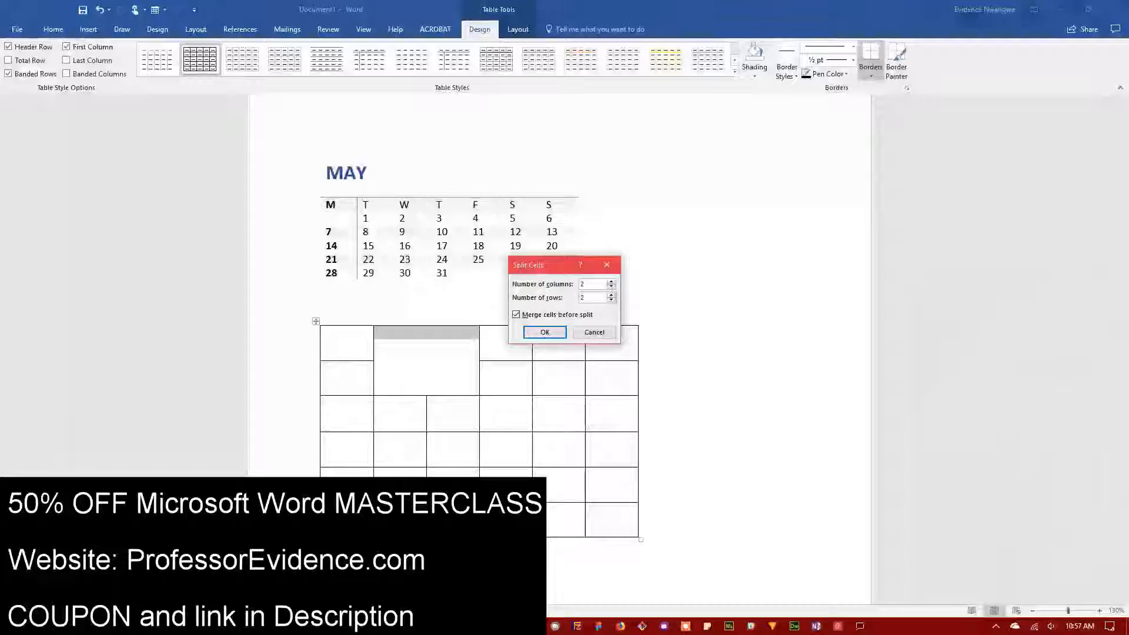
click(545, 332)
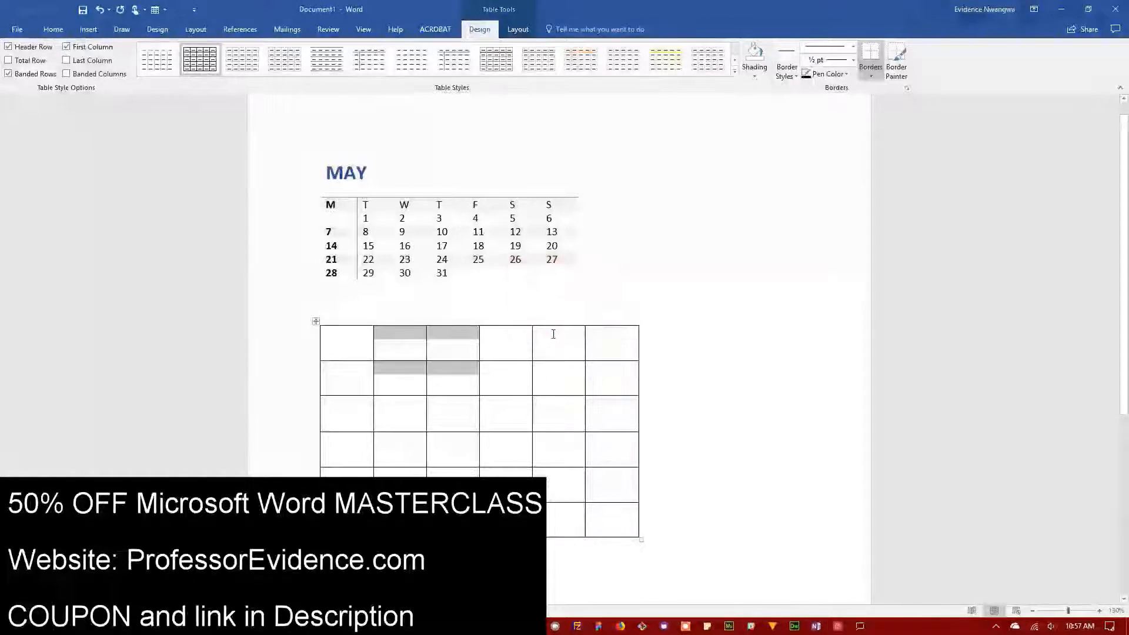
right_click(411, 356)
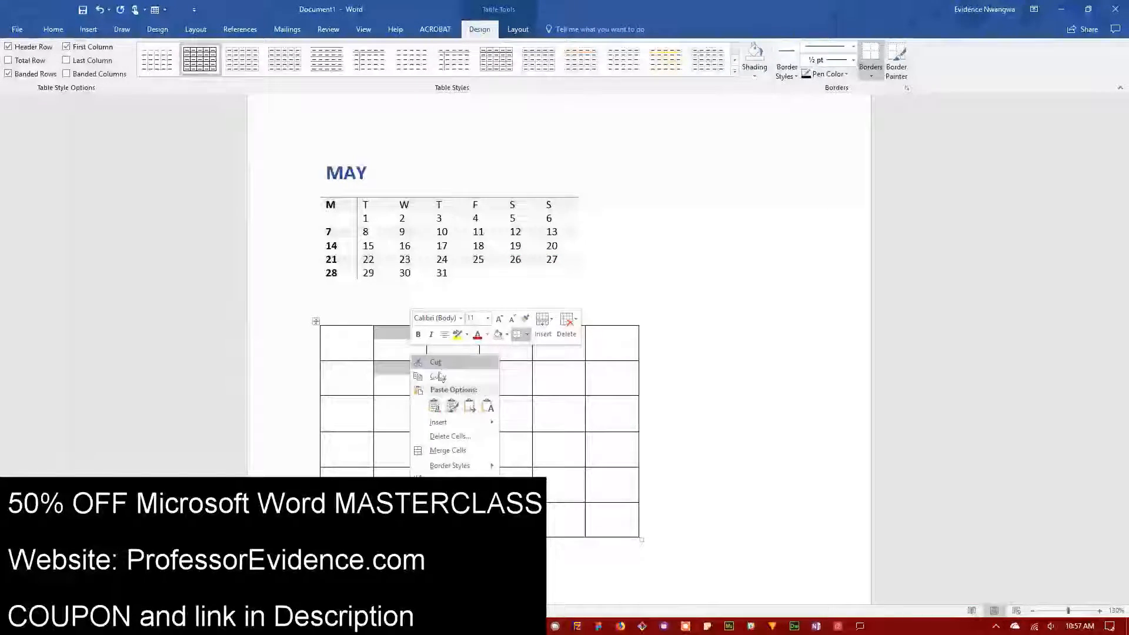
click(451, 451)
Split the merged cell into three columns and two rows, after trying three rows.
right_click(420, 381)
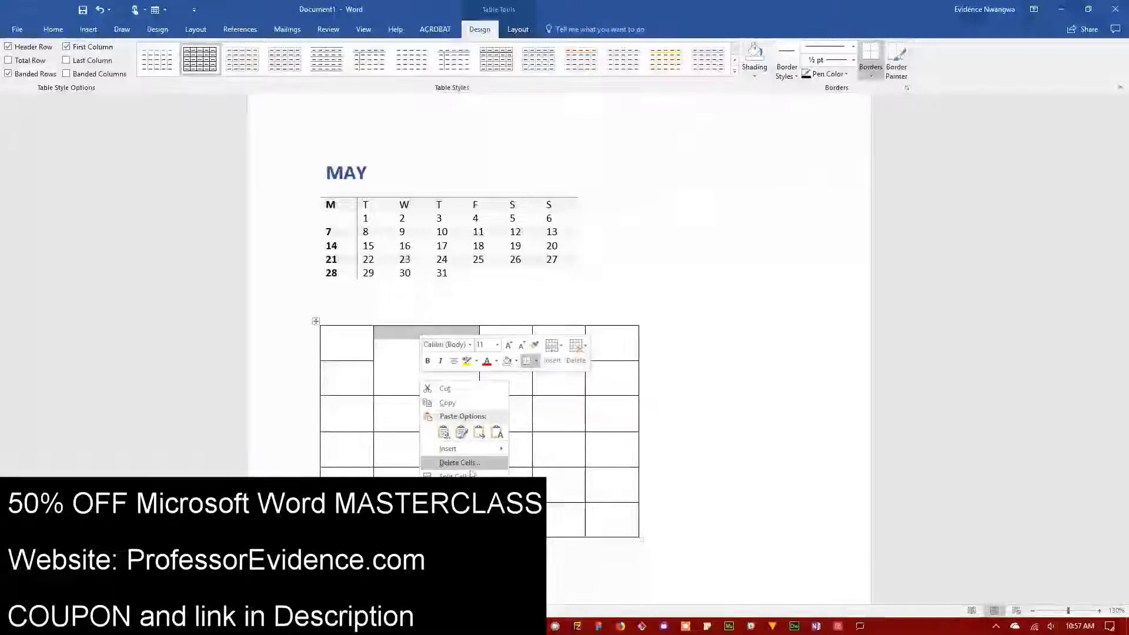
click(453, 461)
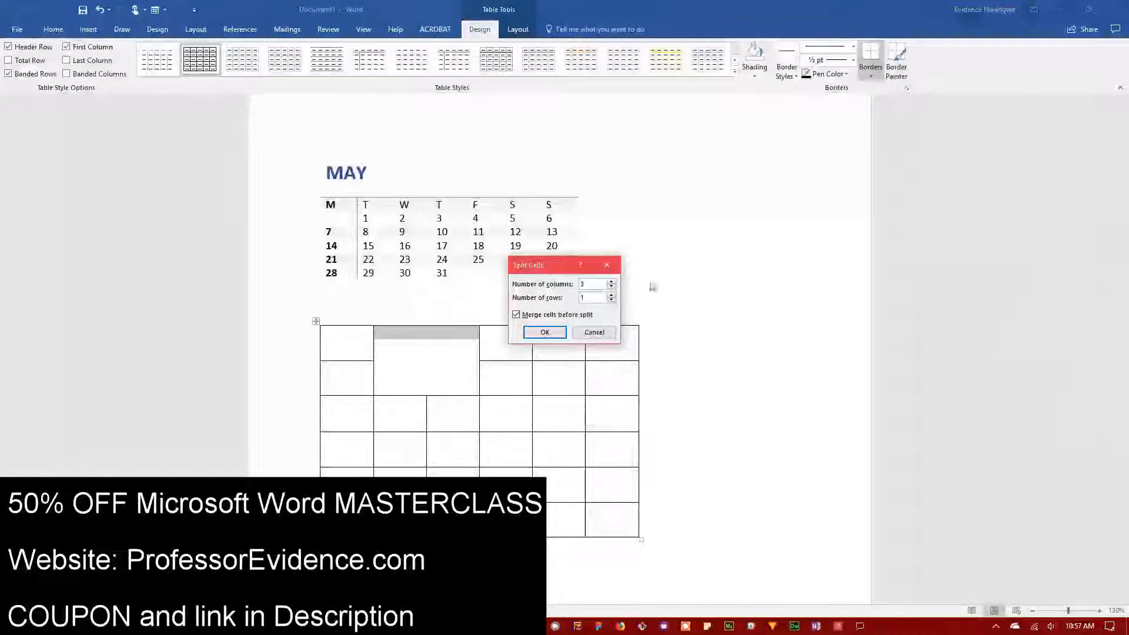
text(3)
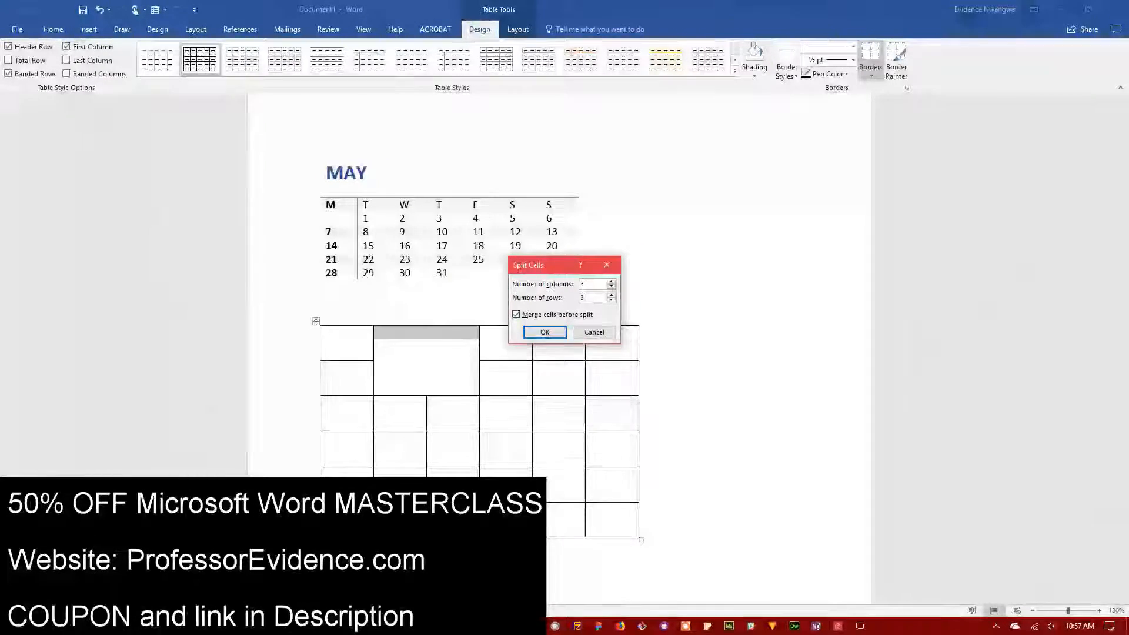
click(545, 333)
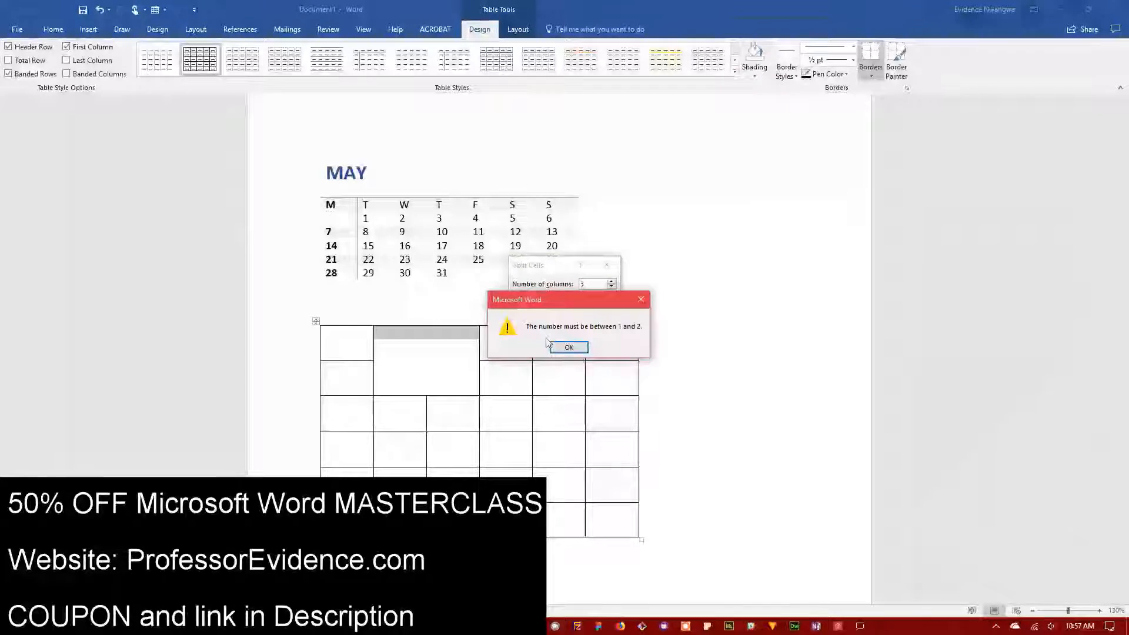
click(566, 347)
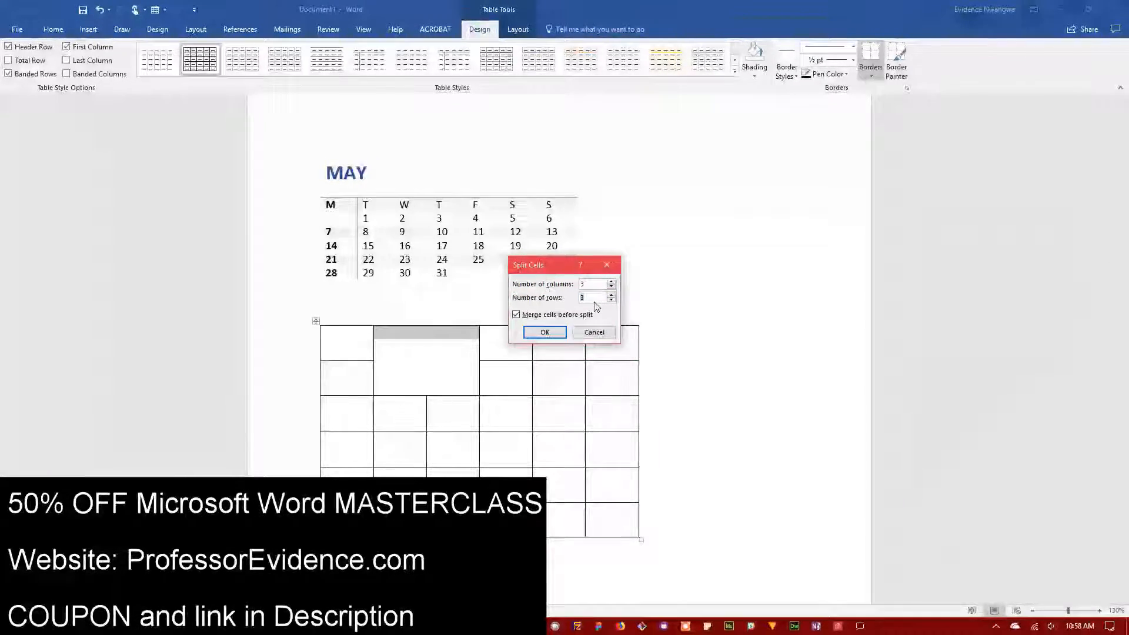
text(2)
click(555, 331)
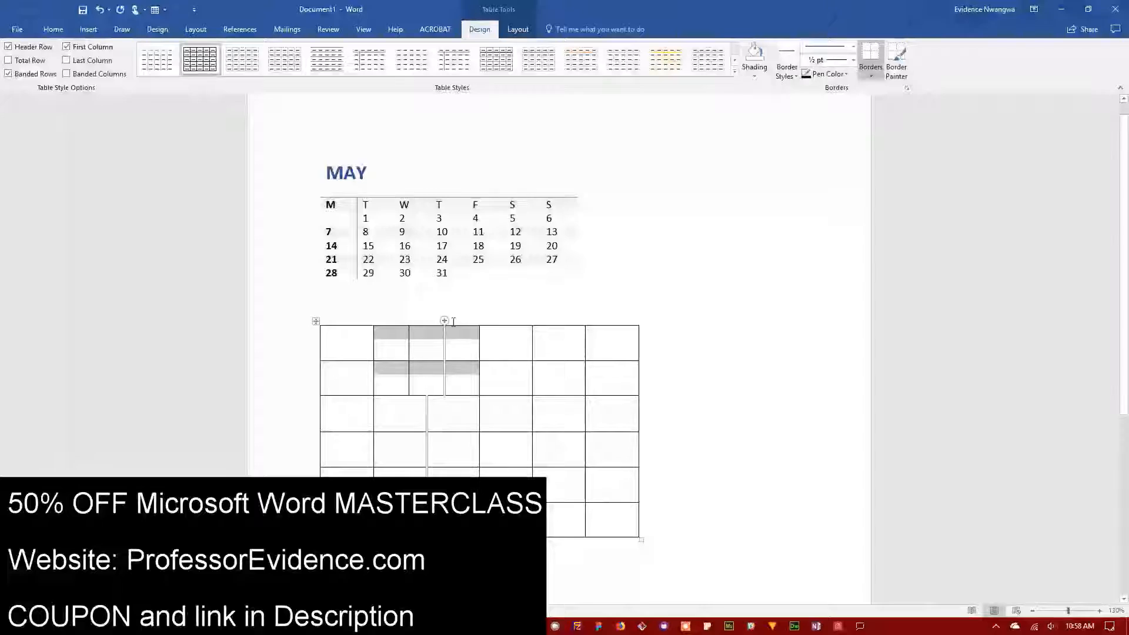
scroll(411, 294, down, 1)
click(315, 250)
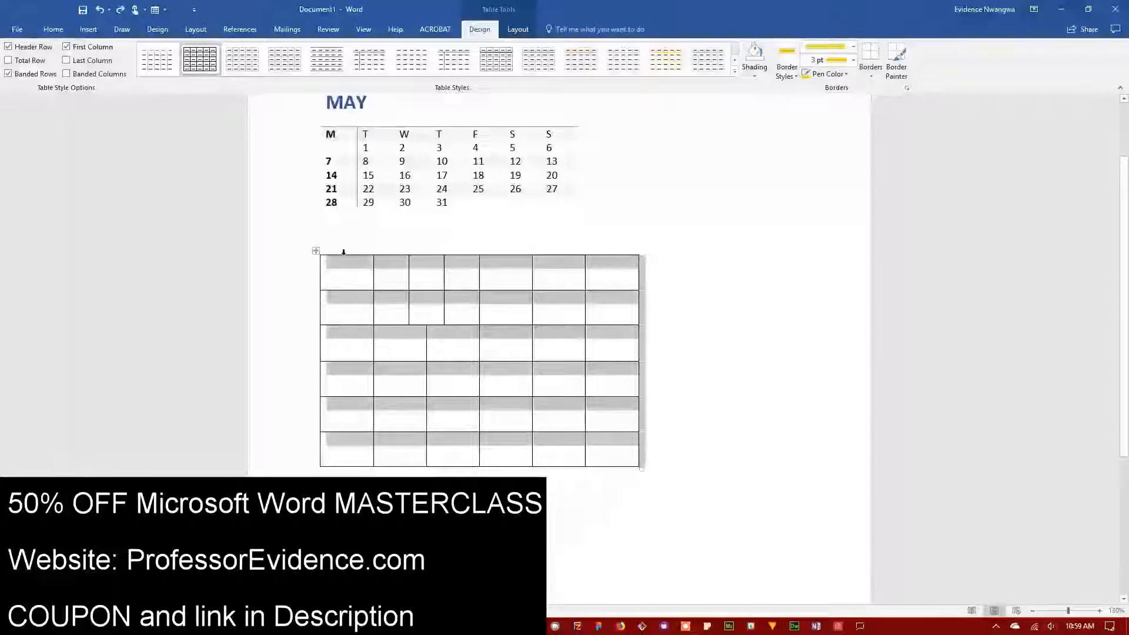
right_click(354, 268)
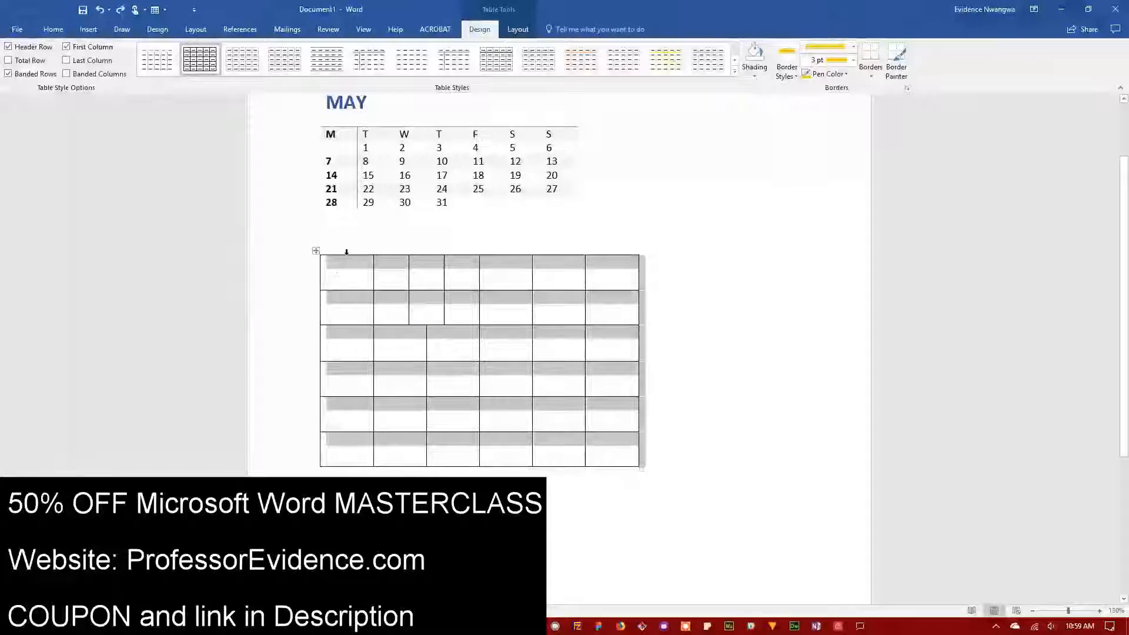
Enter the word "text" in the lower table's first cell, correcting the typing mistake.
click(348, 283)
text(tewx)
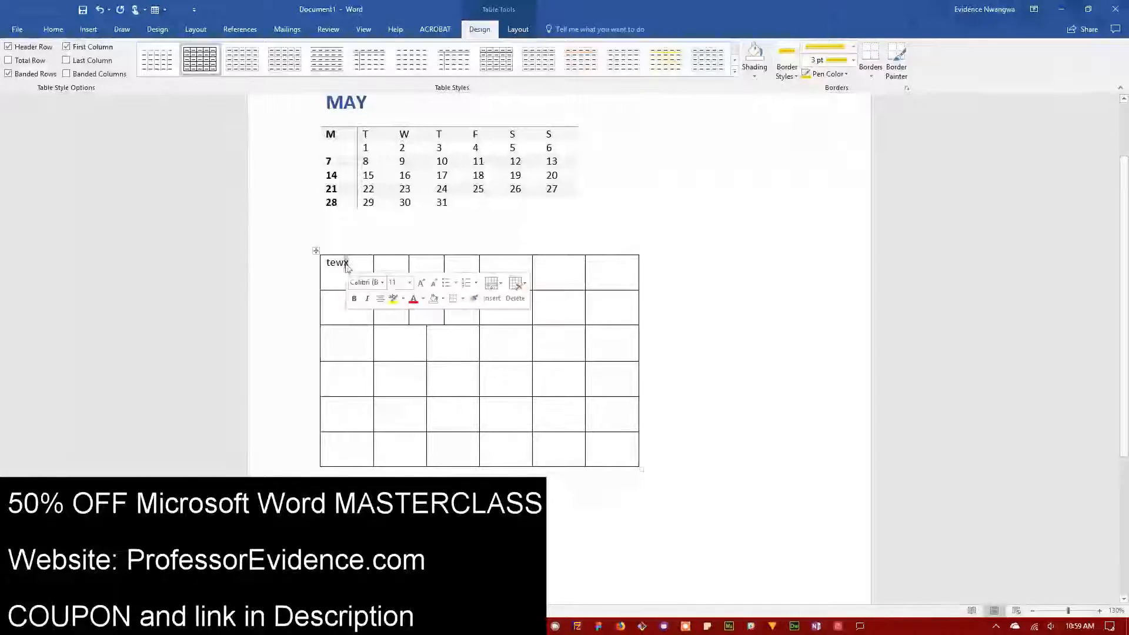
double_click(334, 269)
right_click(335, 269)
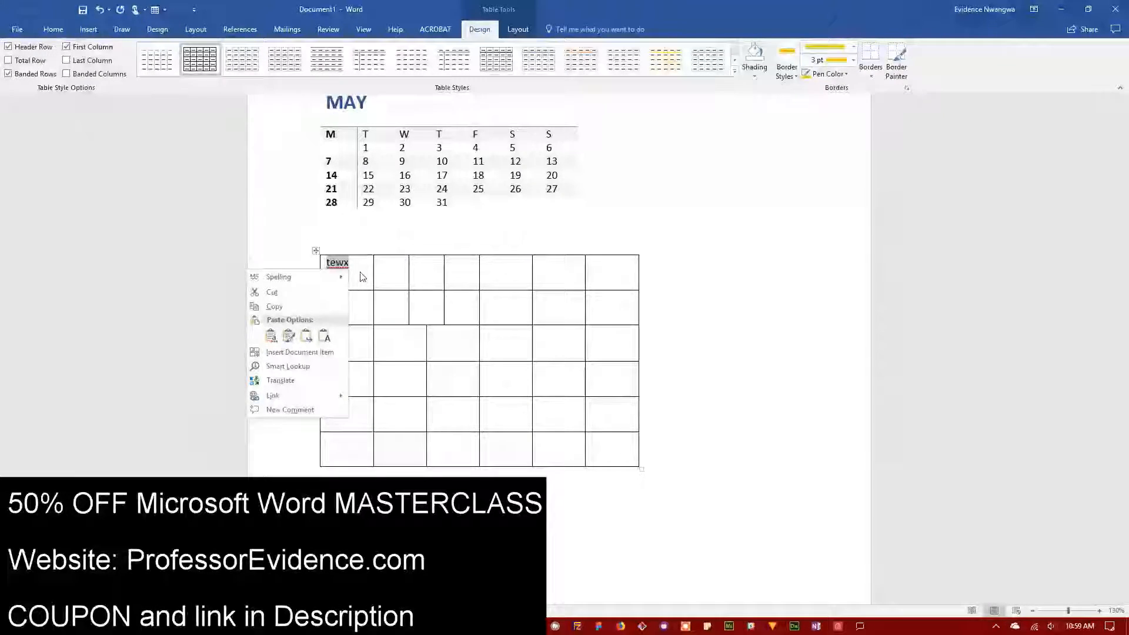
click(385, 317)
click(355, 264)
key(BackSpace)
key(BackSpace)
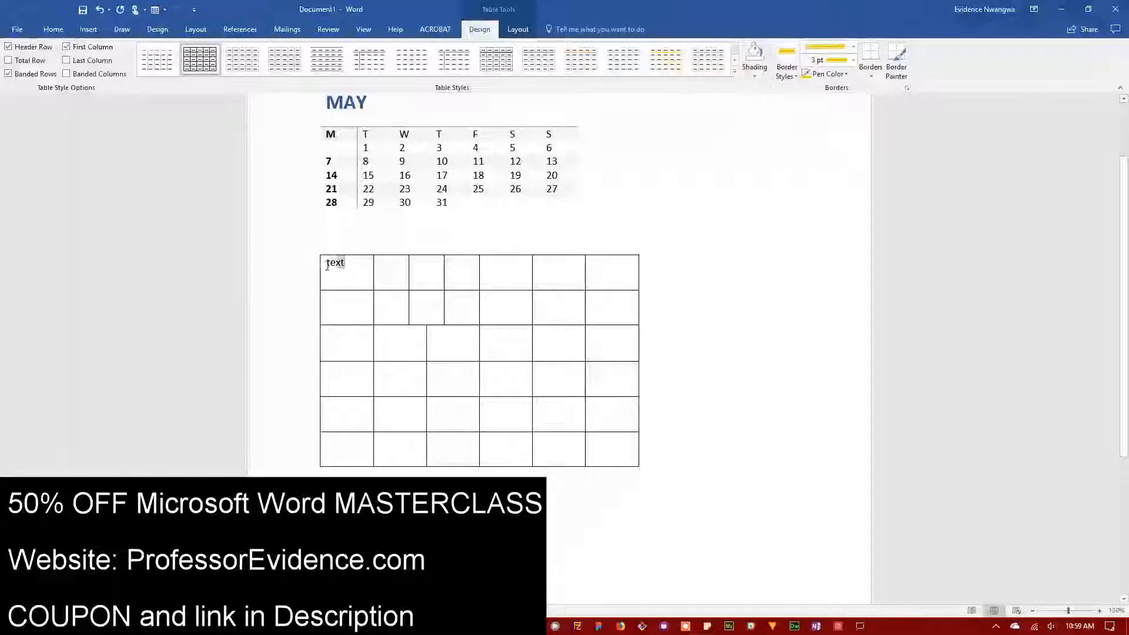
Set the text direction of the lower table's first cell to vertical, reading downwards.
drag(355, 264, 322, 267)
right_click(334, 267)
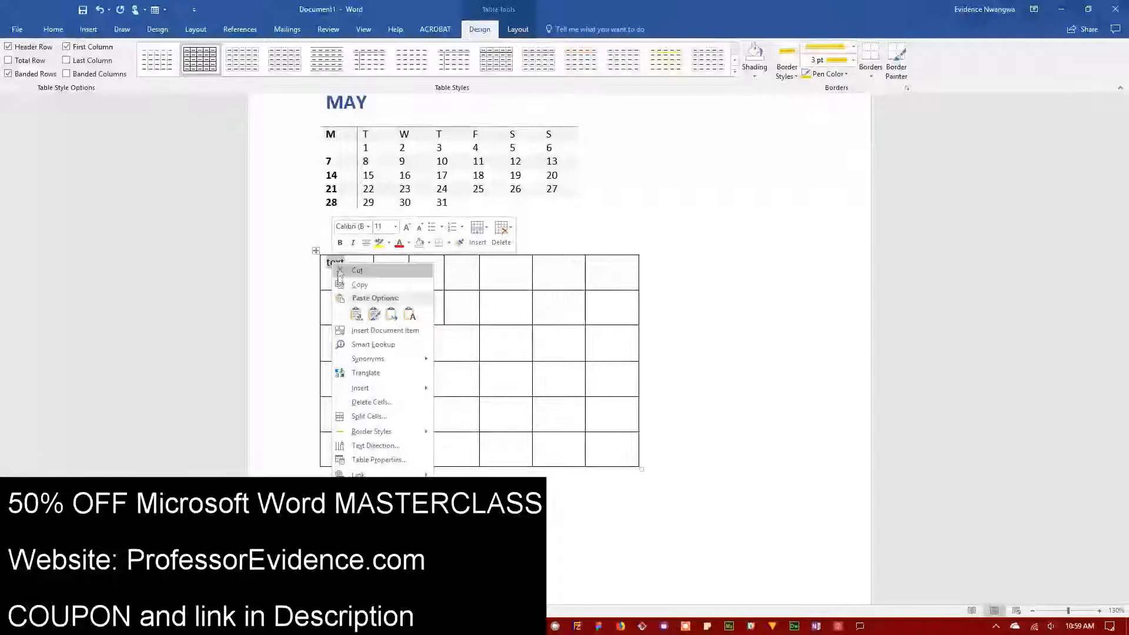
click(407, 445)
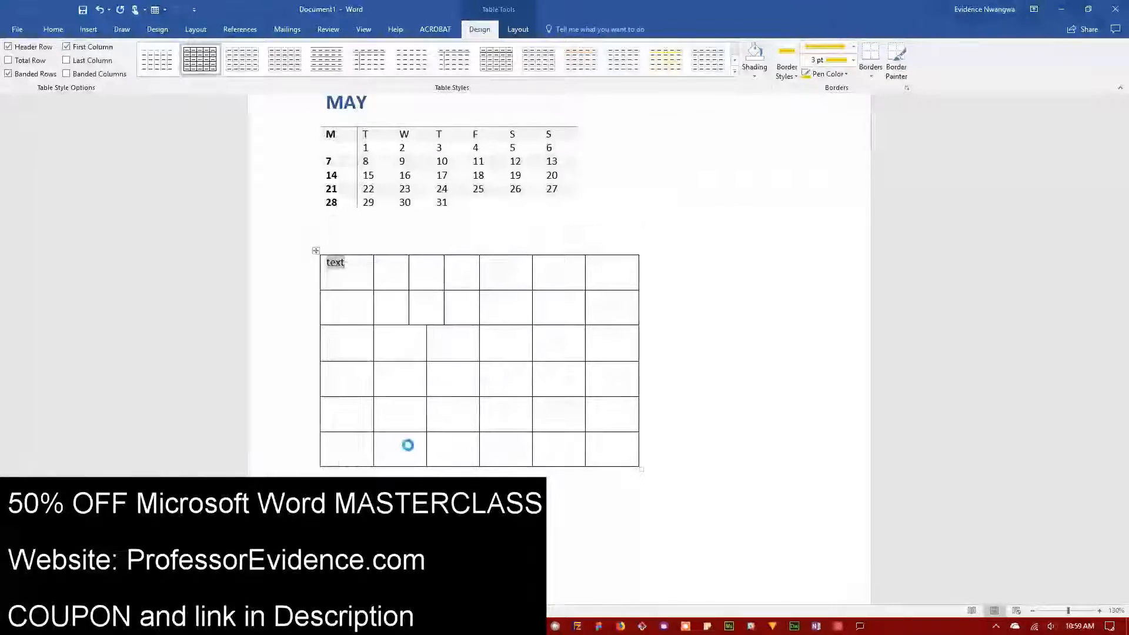
click(500, 295)
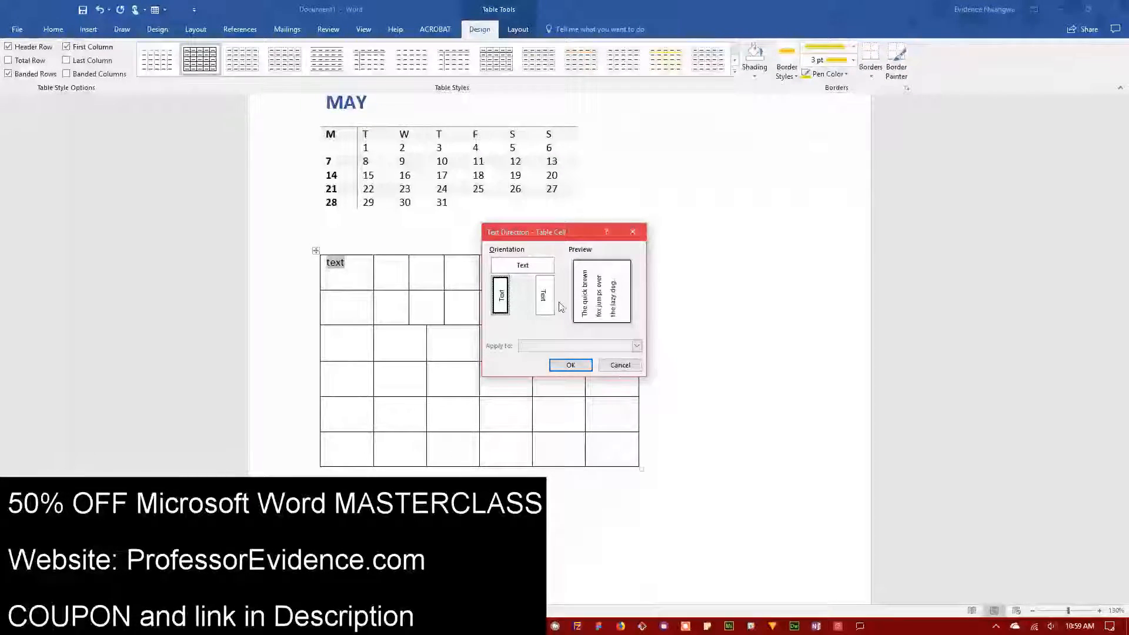
click(545, 300)
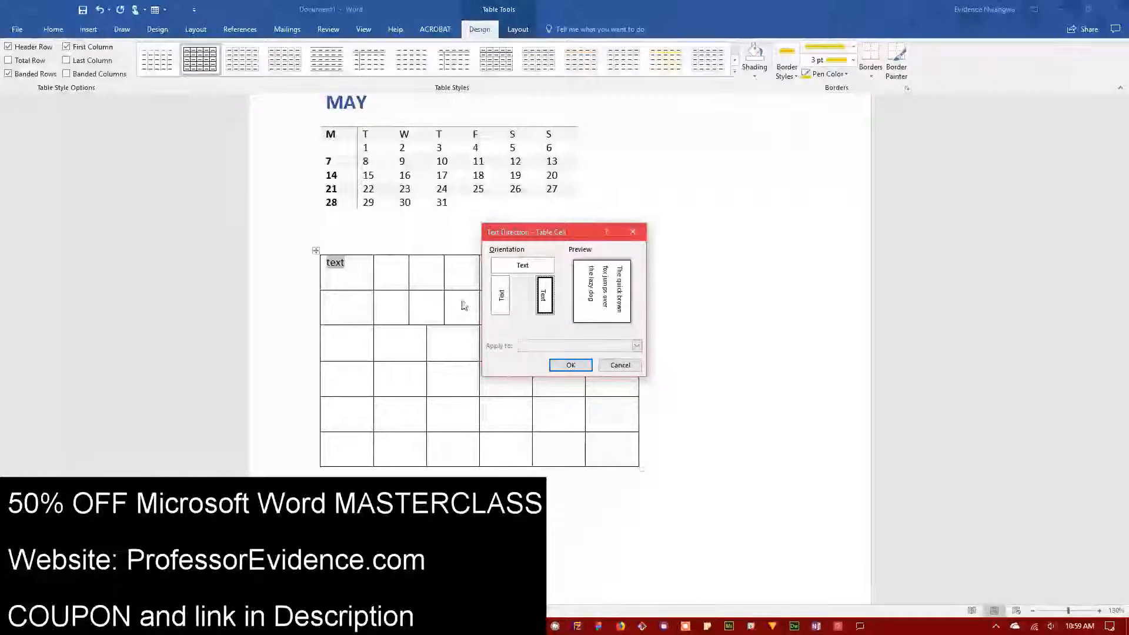
click(562, 368)
Center the lower table on the page through its table properties, and move it back to the left margin.
right_click(359, 280)
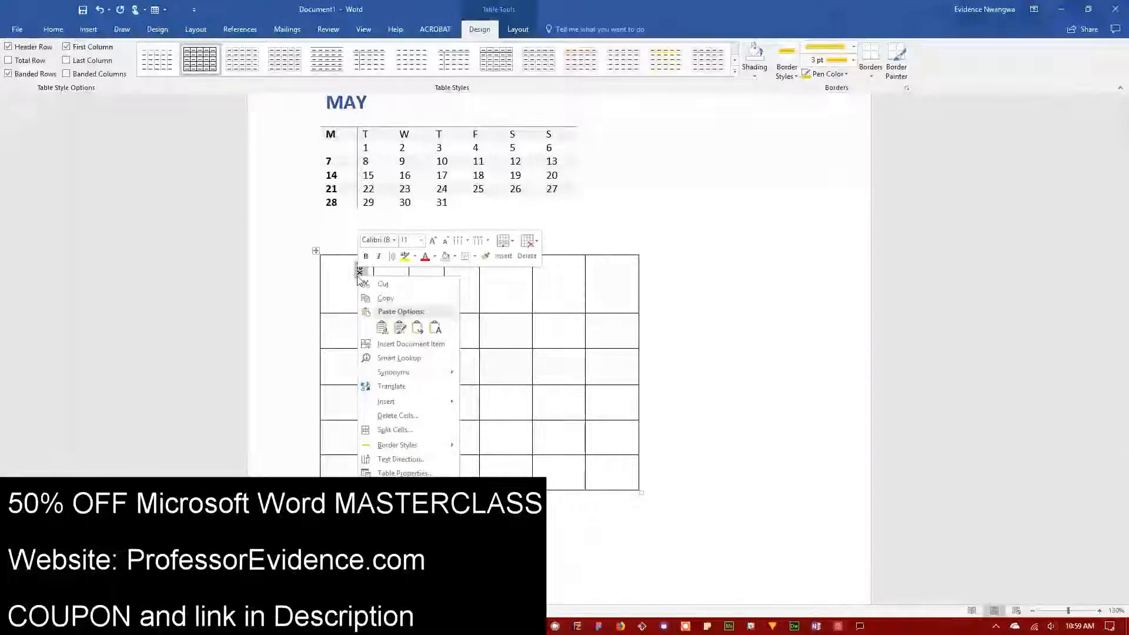
click(403, 474)
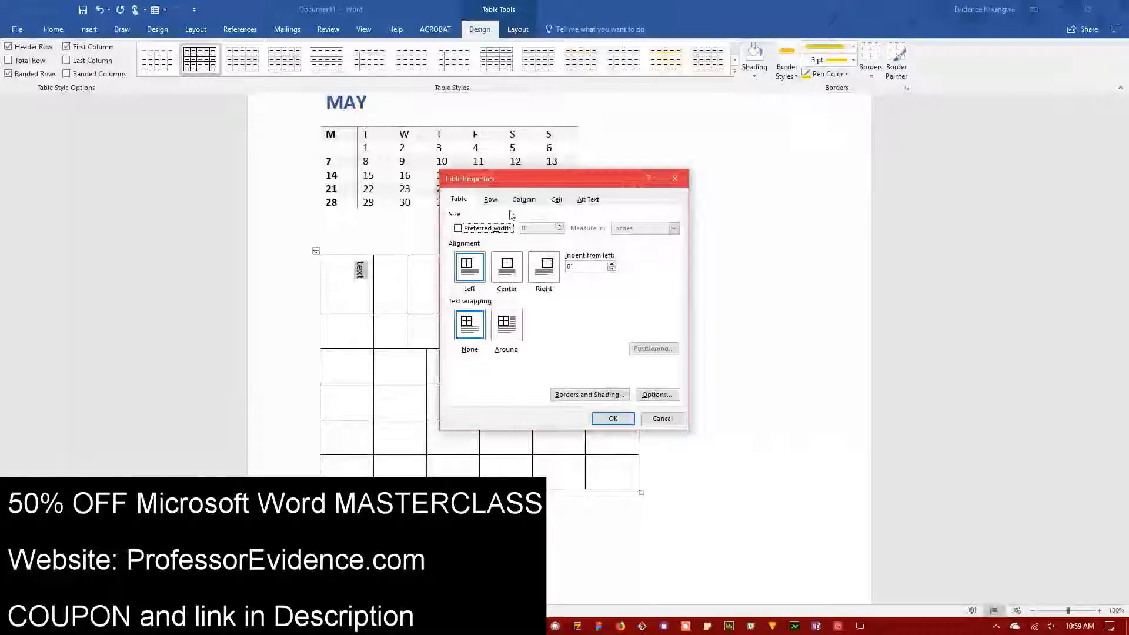
click(490, 200)
click(555, 200)
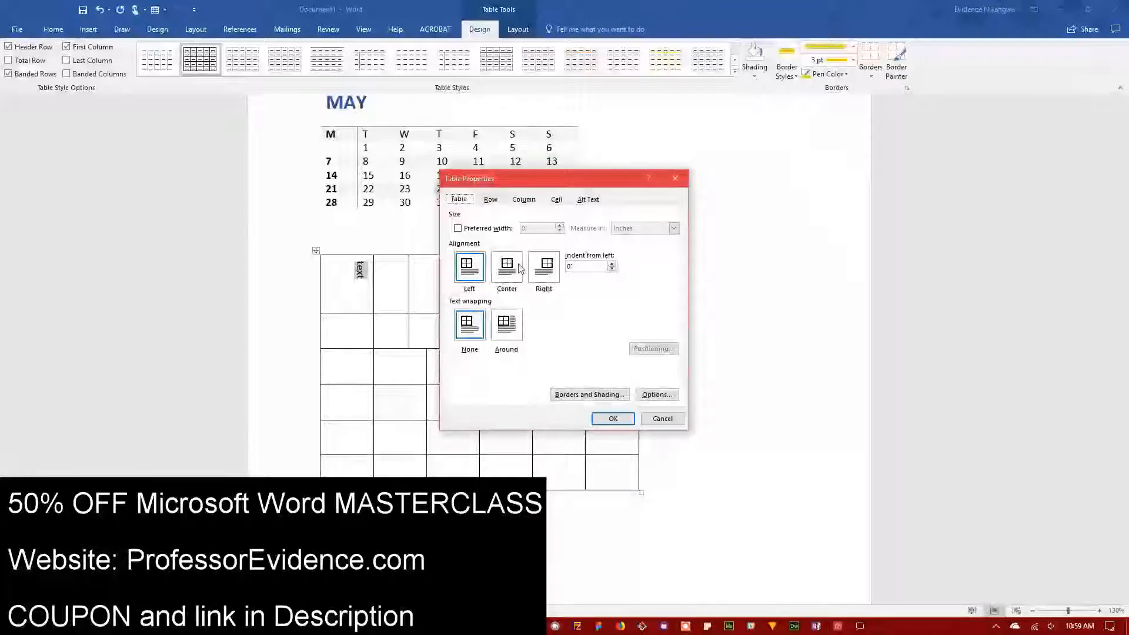
click(613, 418)
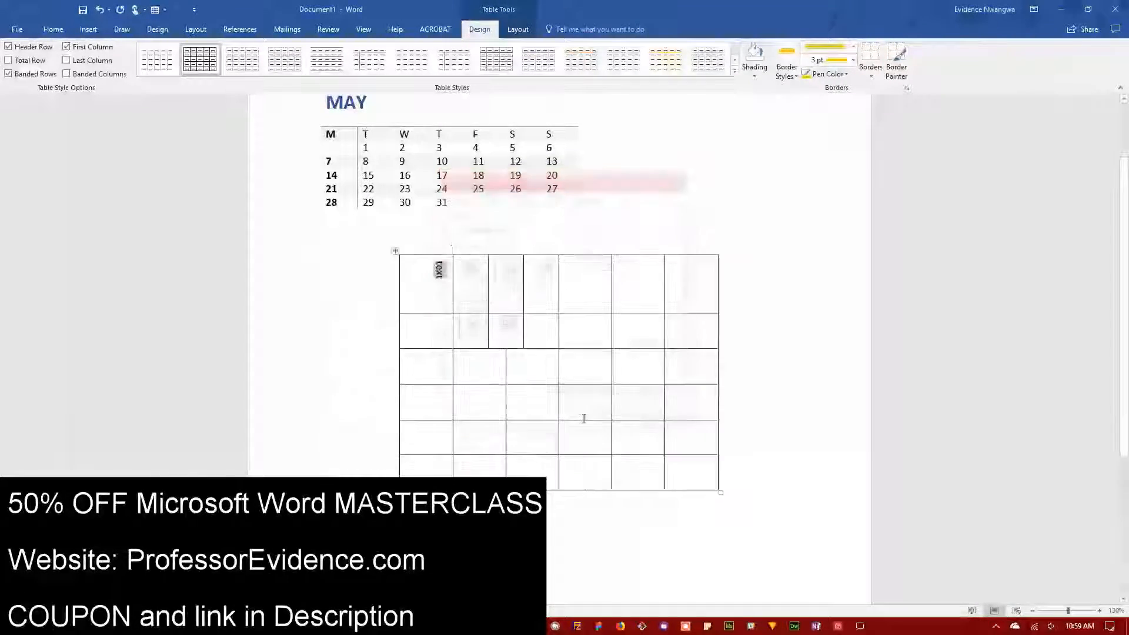
drag(395, 251, 316, 251)
Add the comment "This is a comment" to the vertical text in the lower table's first cell.
right_click(351, 286)
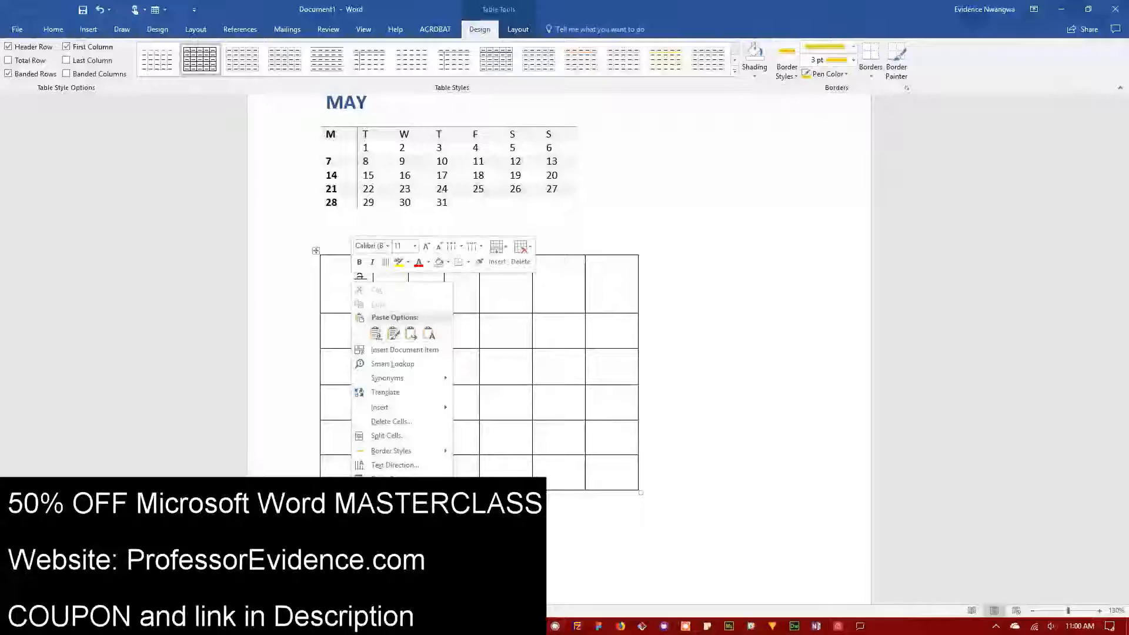
mouse_move(404, 349)
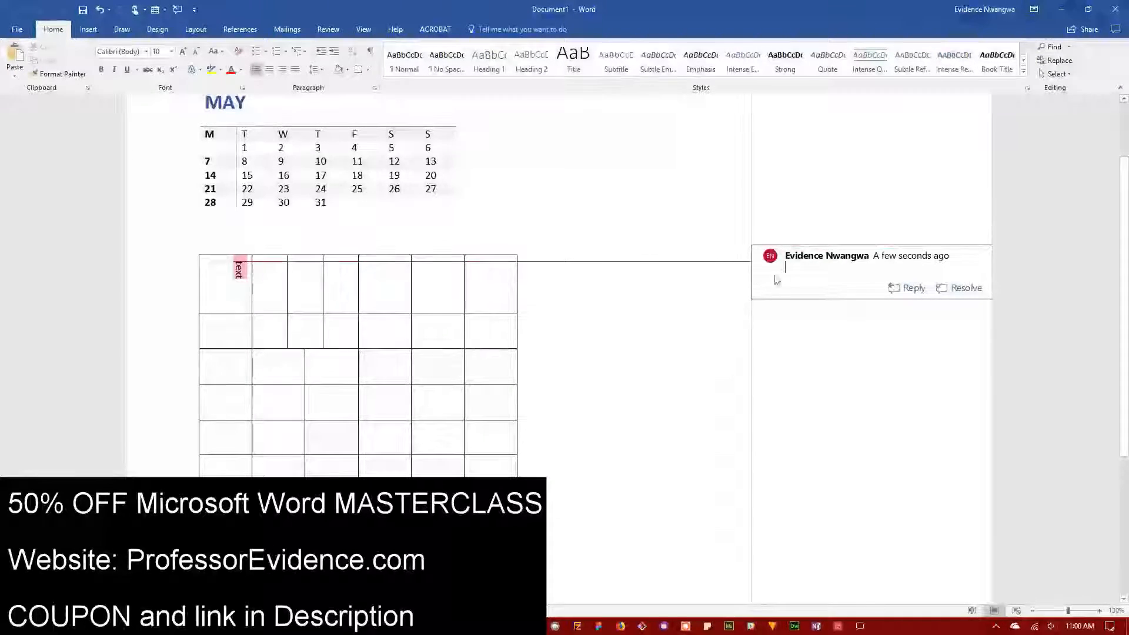
text(tgu )
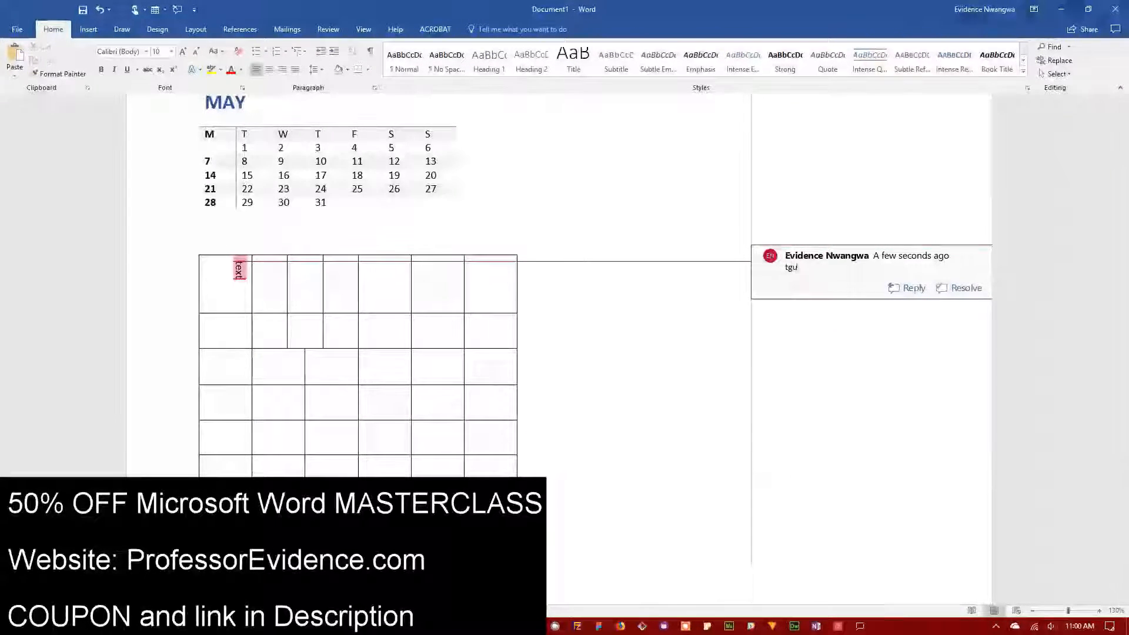
text(his is a commen)
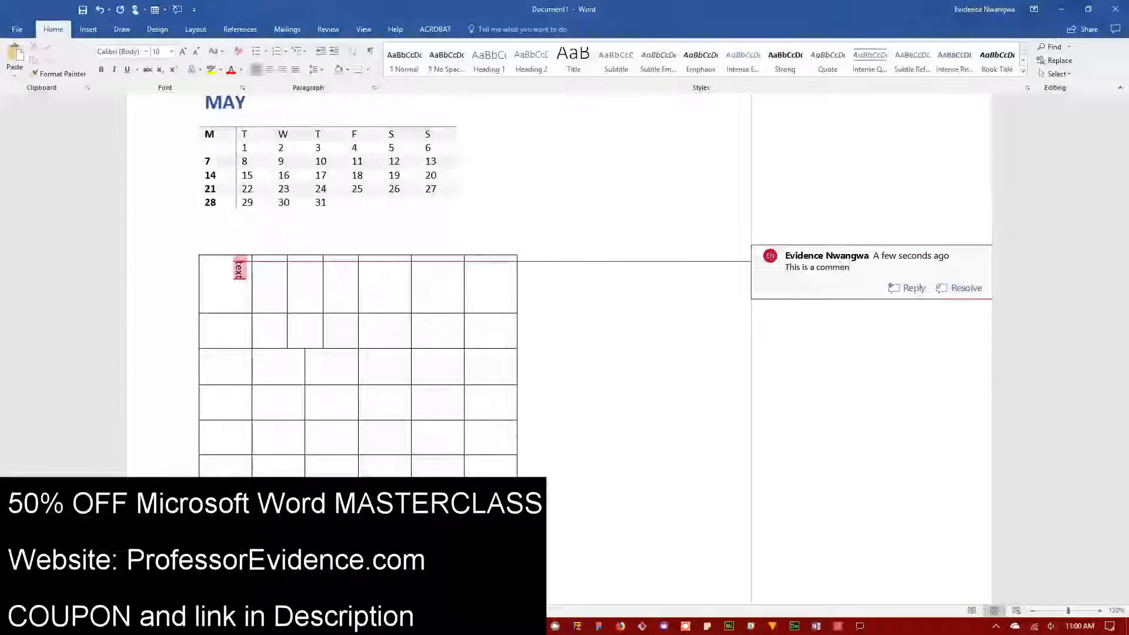
text(t)
key(Return)
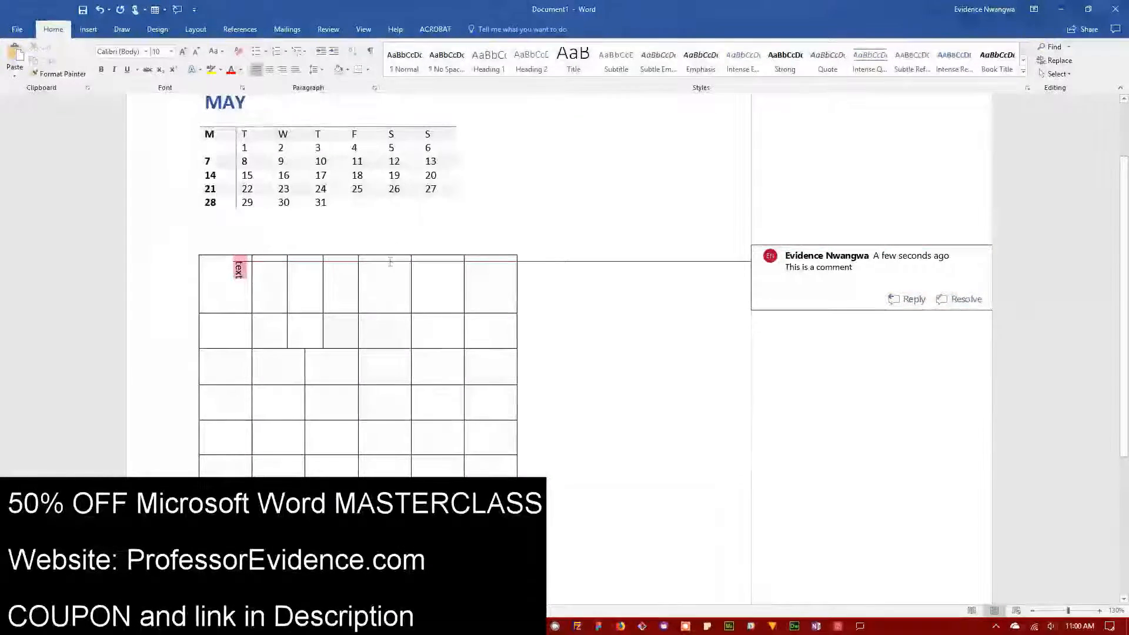
click(625, 365)
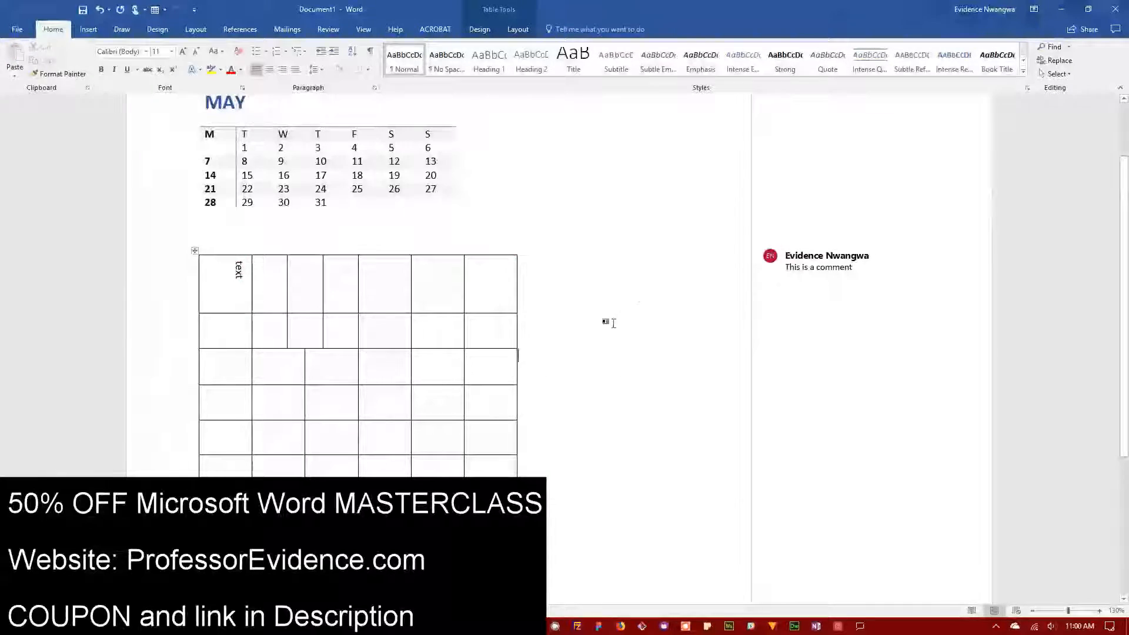
Delete the reply to the comment on the first cell's text, and undo the last change.
click(328, 29)
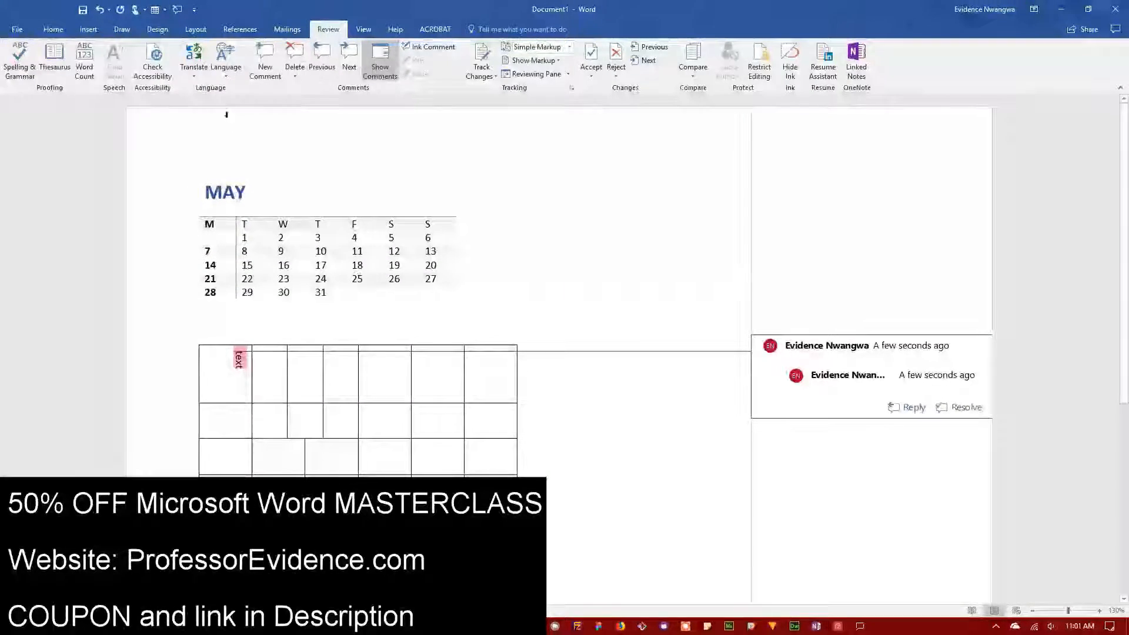
click(294, 53)
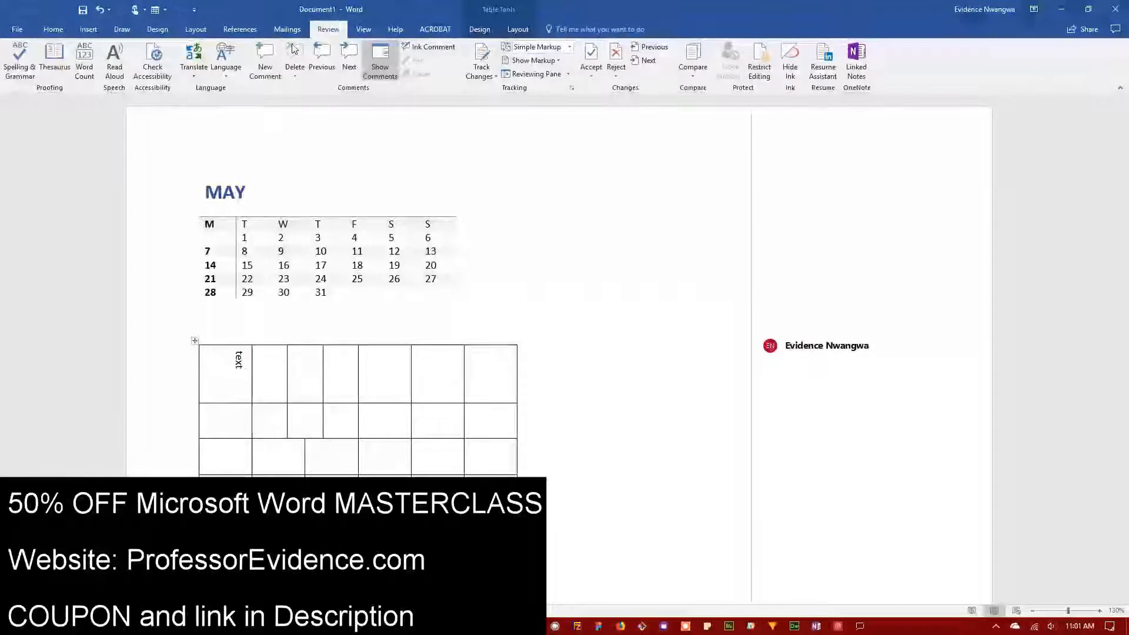
key(ctrl+z)
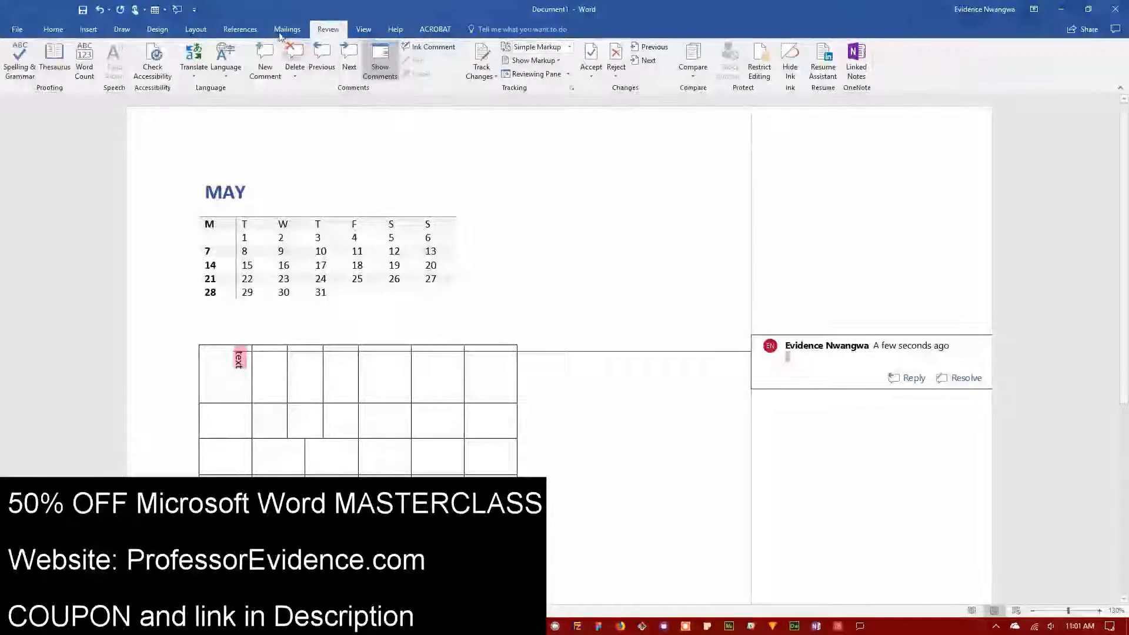
Delete the comment attached to the vertical text in the lower table's first cell.
click(294, 53)
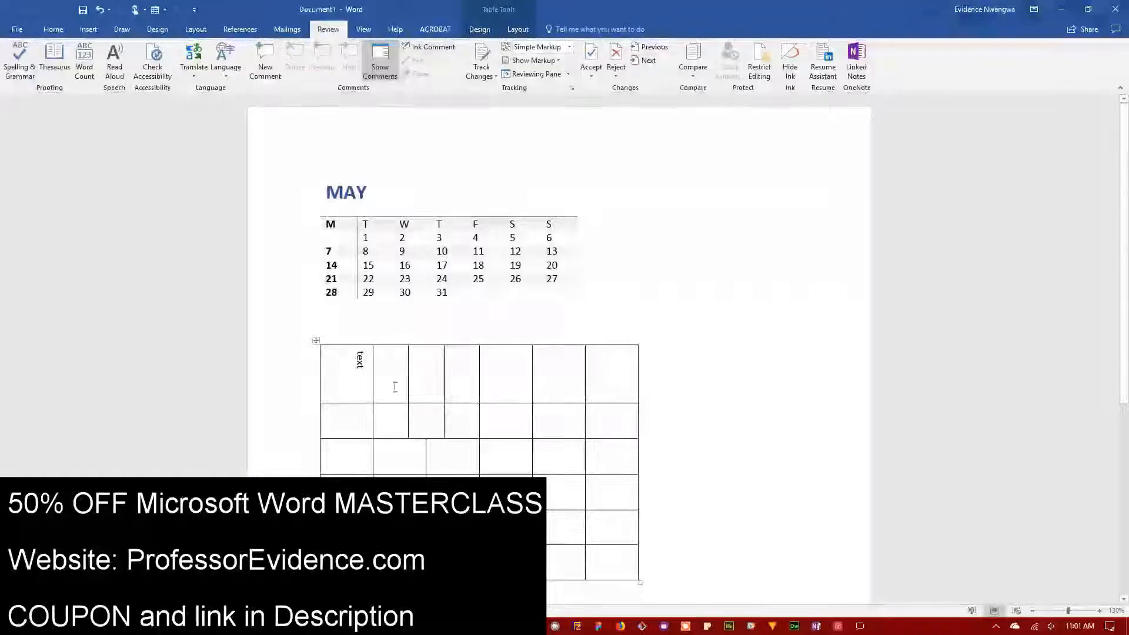
right_click(362, 359)
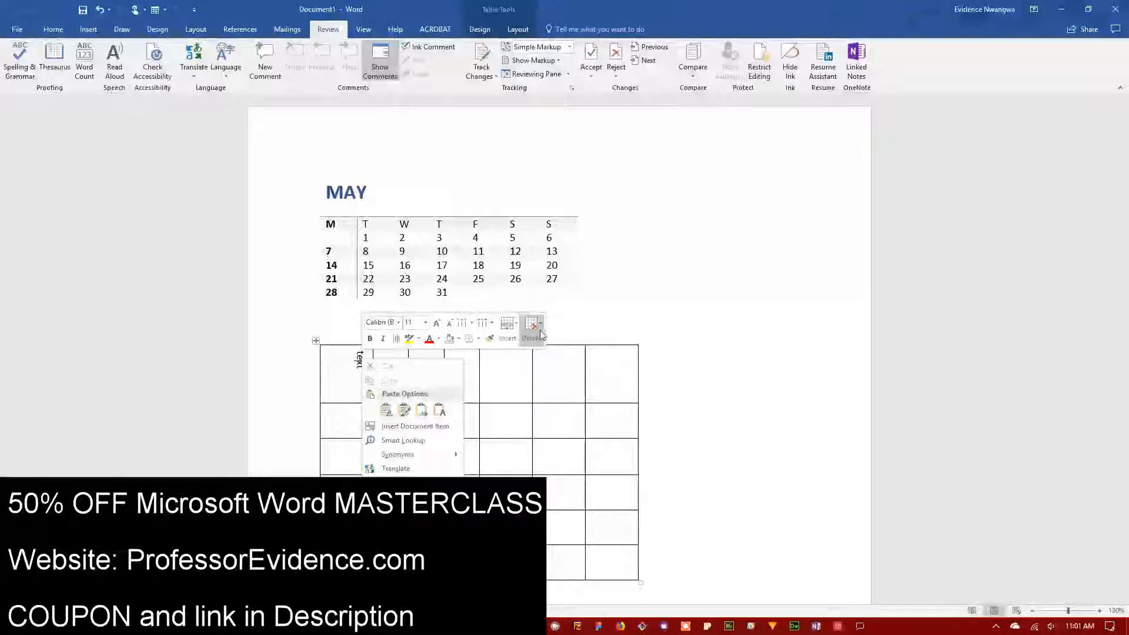
click(361, 360)
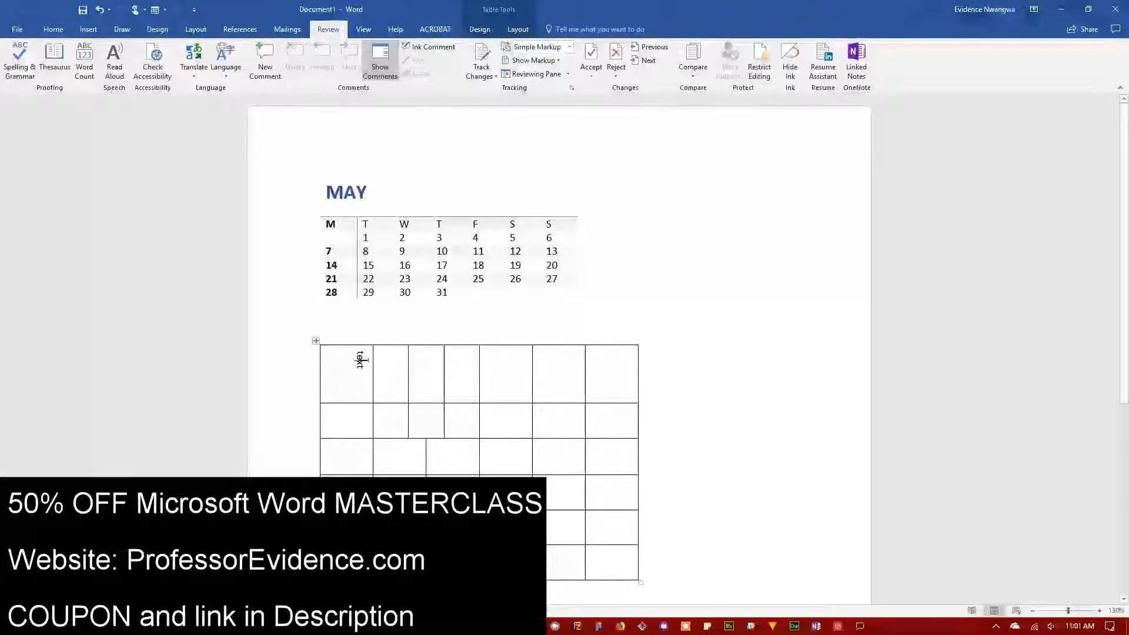
Split the last three columns' cells in the lower table's fourth and fifth rows into 6 columns and 2 rows, and insert six columns before them.
click(520, 29)
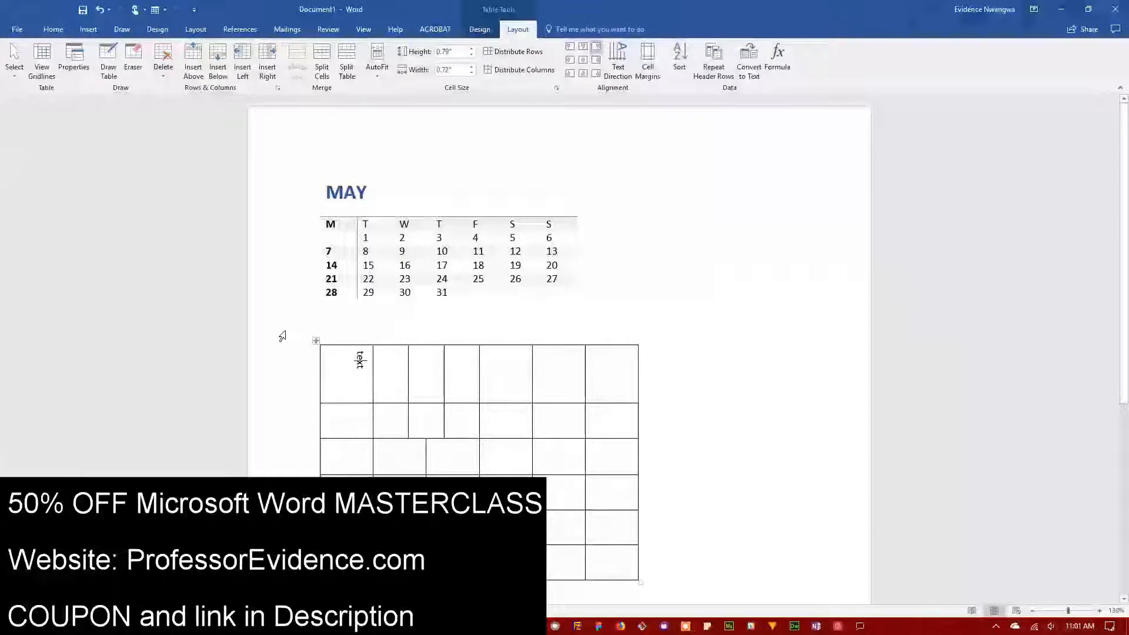
click(315, 341)
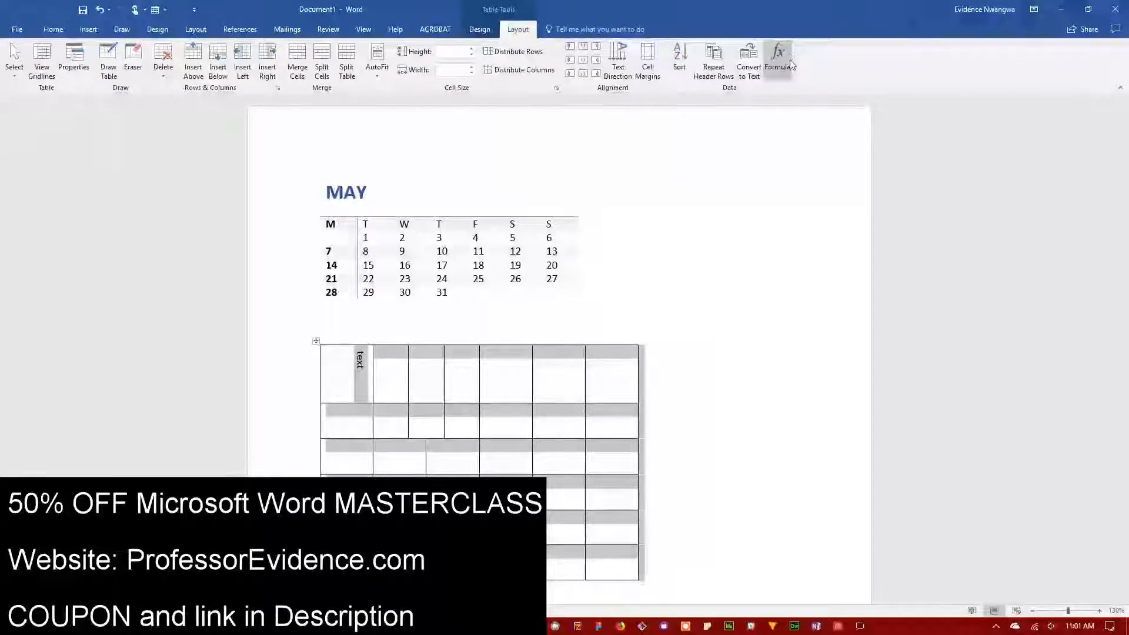
click(452, 411)
mouse_move(564, 481)
mouse_down()
mouse_move(588, 500)
mouse_move(588, 536)
mouse_up()
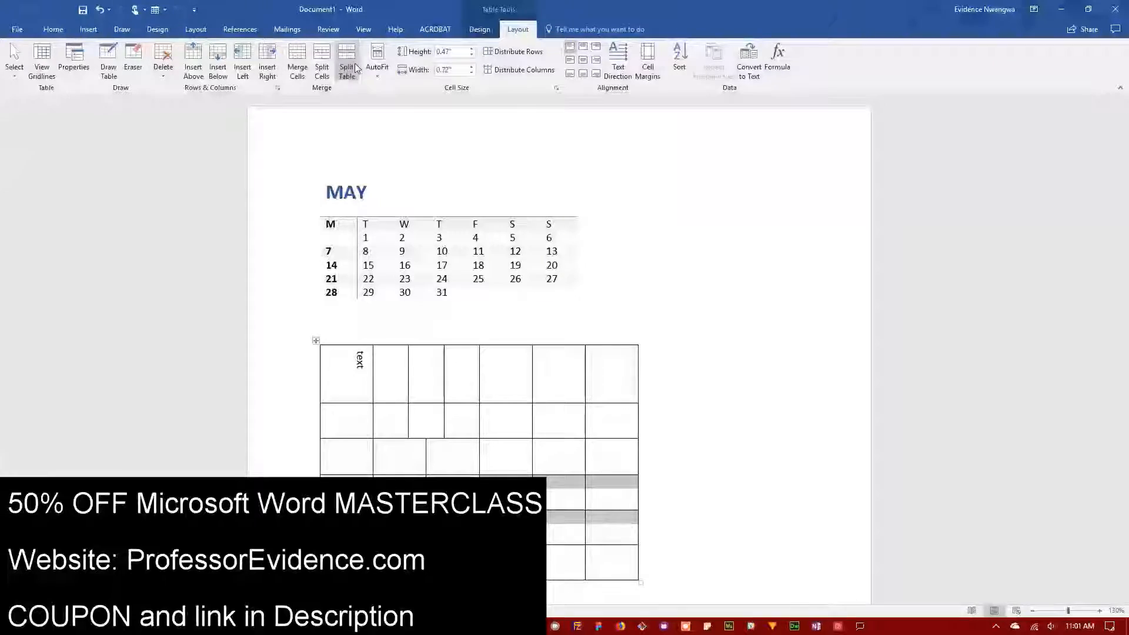
click(322, 64)
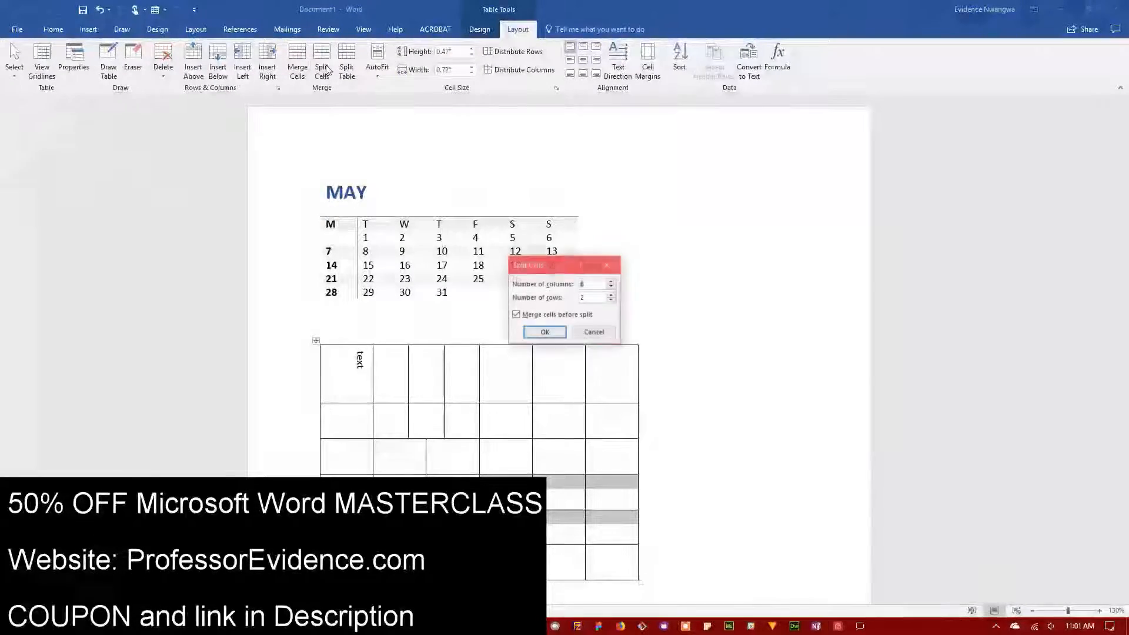
click(545, 332)
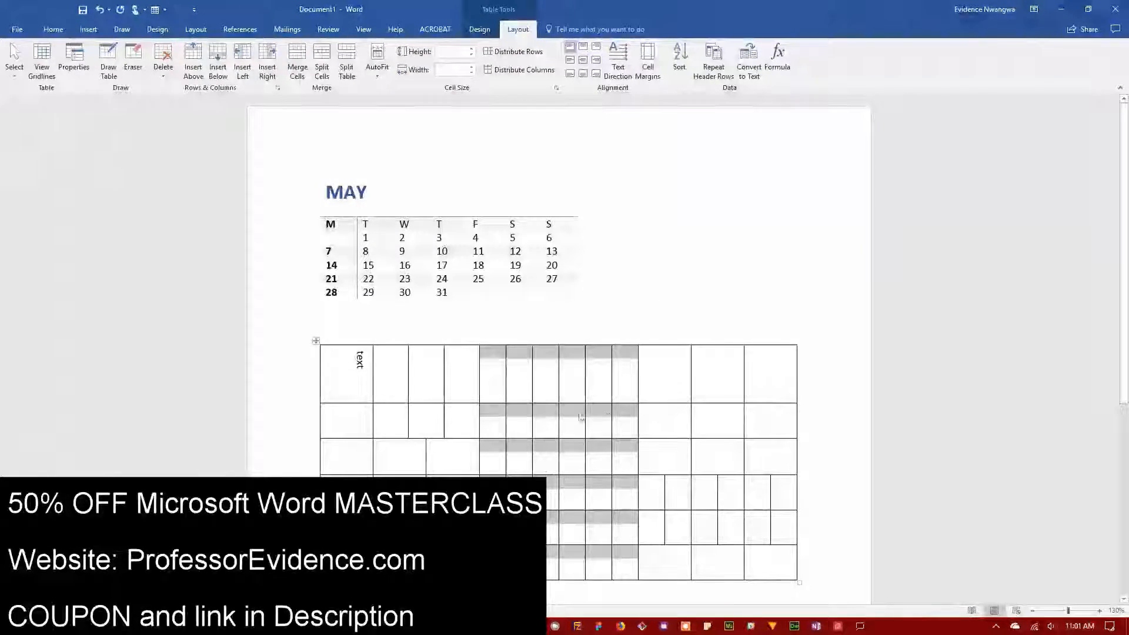
click(682, 428)
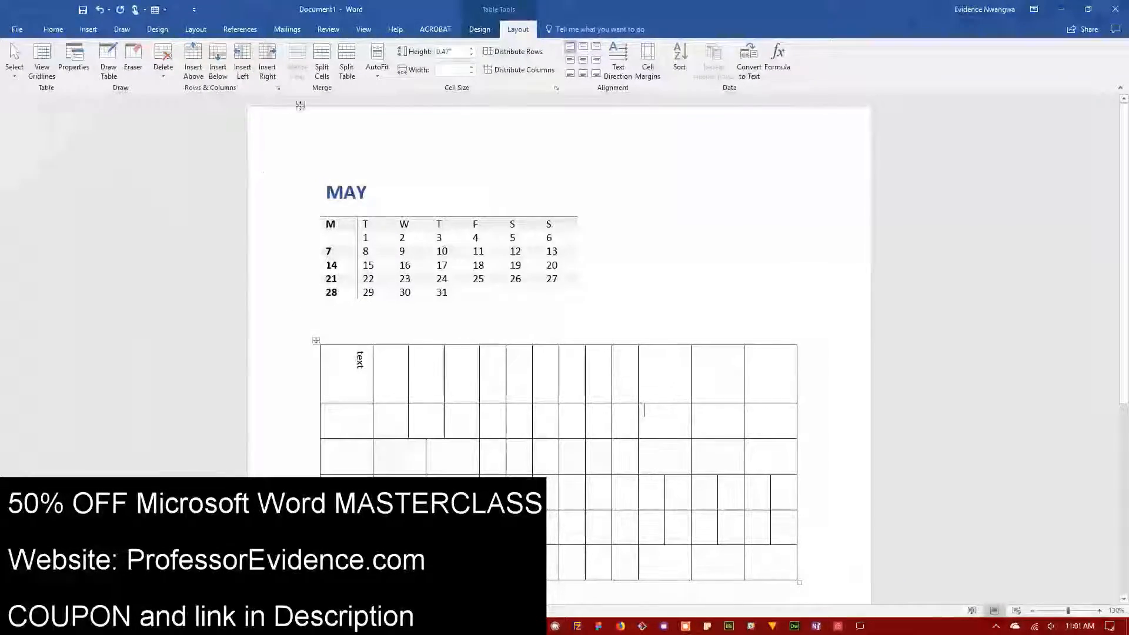
Select the whole lower table and delete all its cells with the option to shift cells left.
click(316, 340)
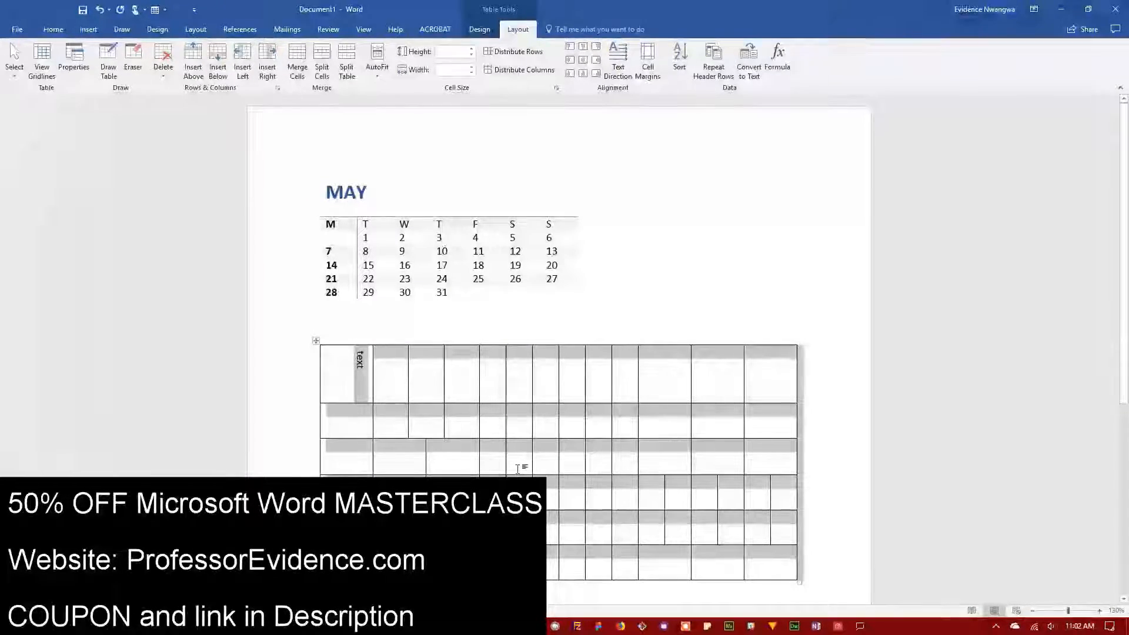
click(163, 70)
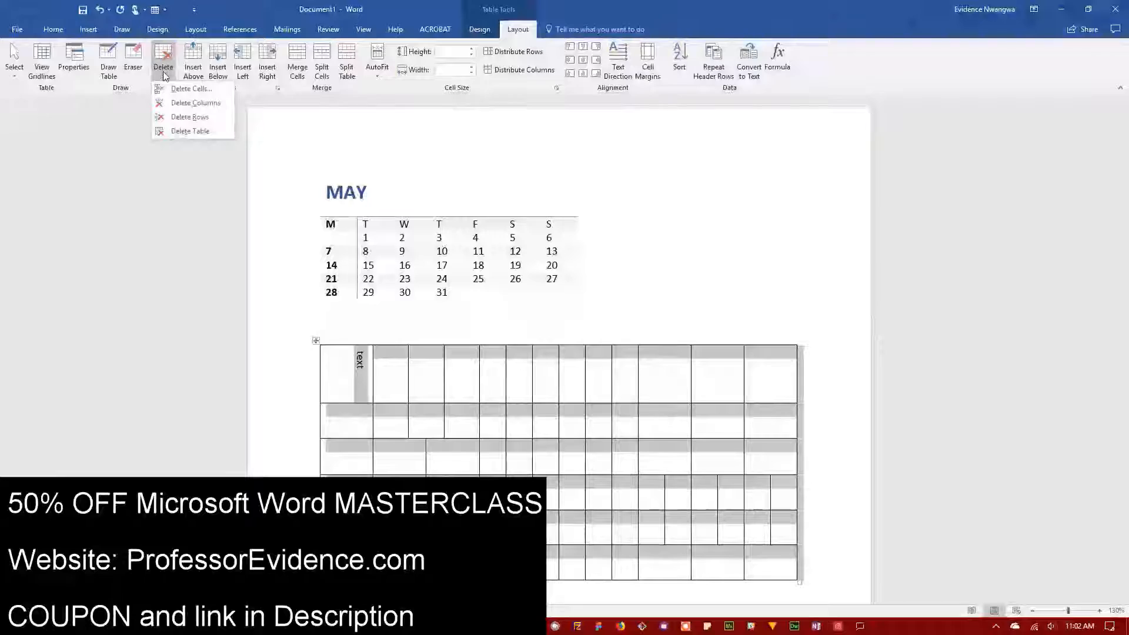
click(169, 89)
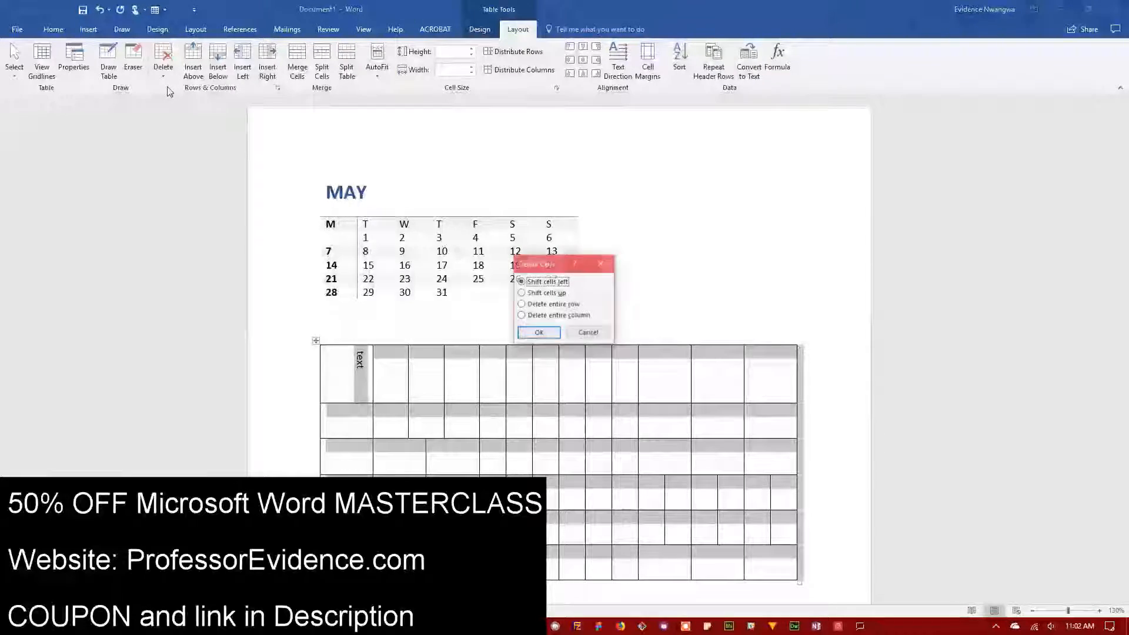
click(540, 333)
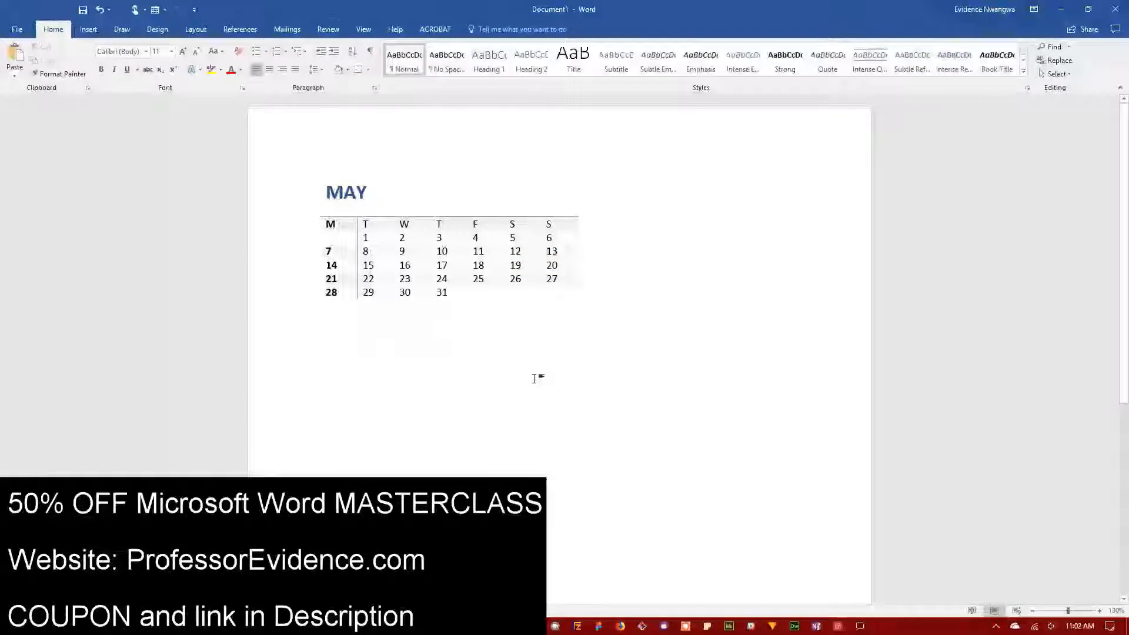